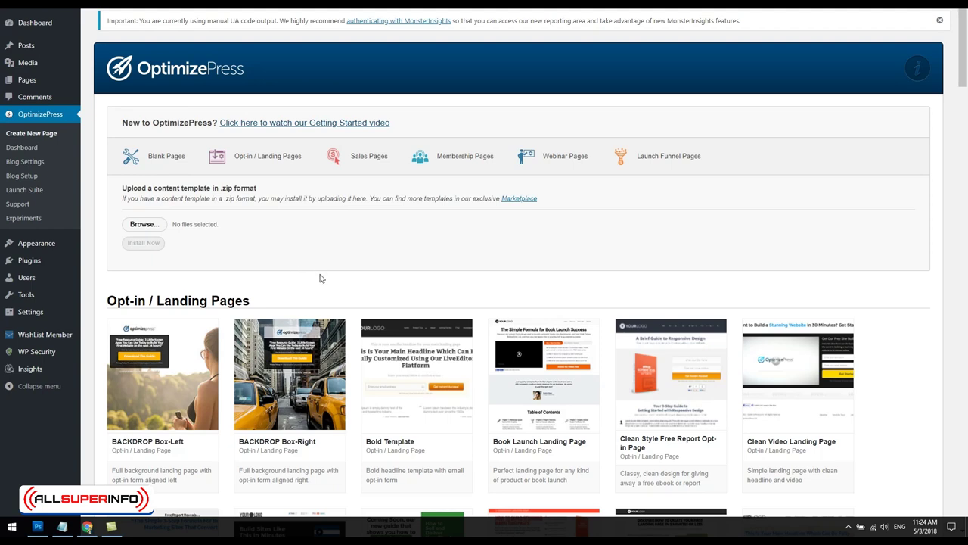
# Scroll the template gallery past the Opt-in groups down to the Blank Page templates
pyautogui.scroll(-3, 300, 243)
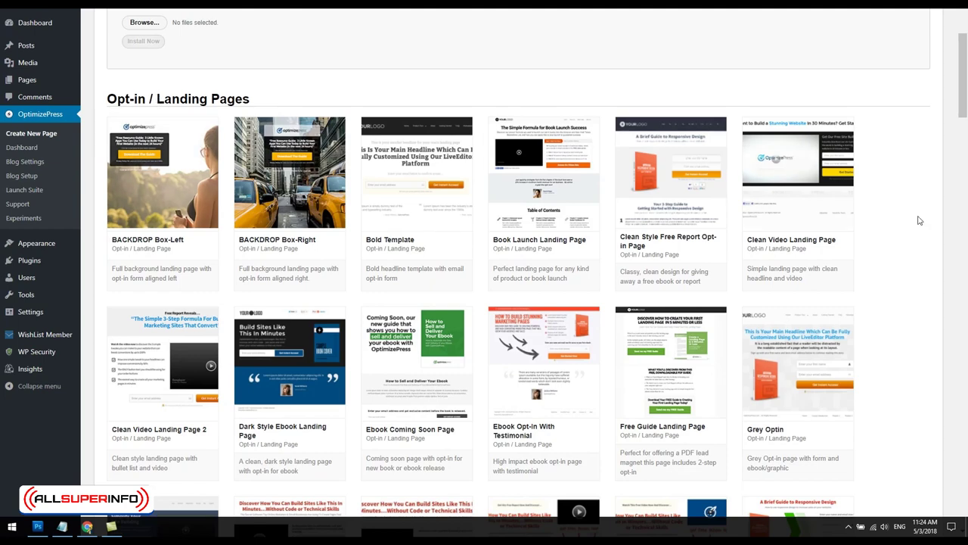
pyautogui.scroll(-3, 335, 295)
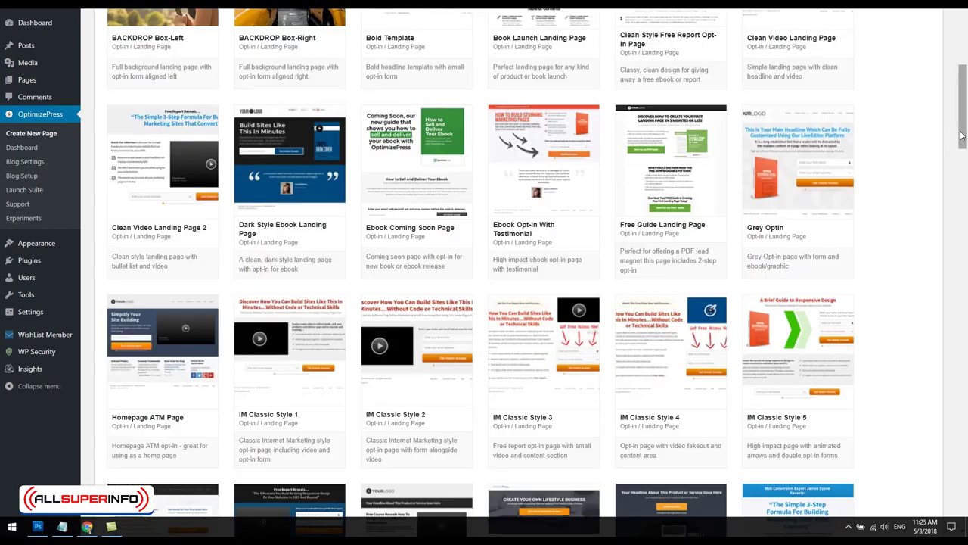
pyautogui.moveTo(964, 136); pyautogui.dragTo(938, 521)
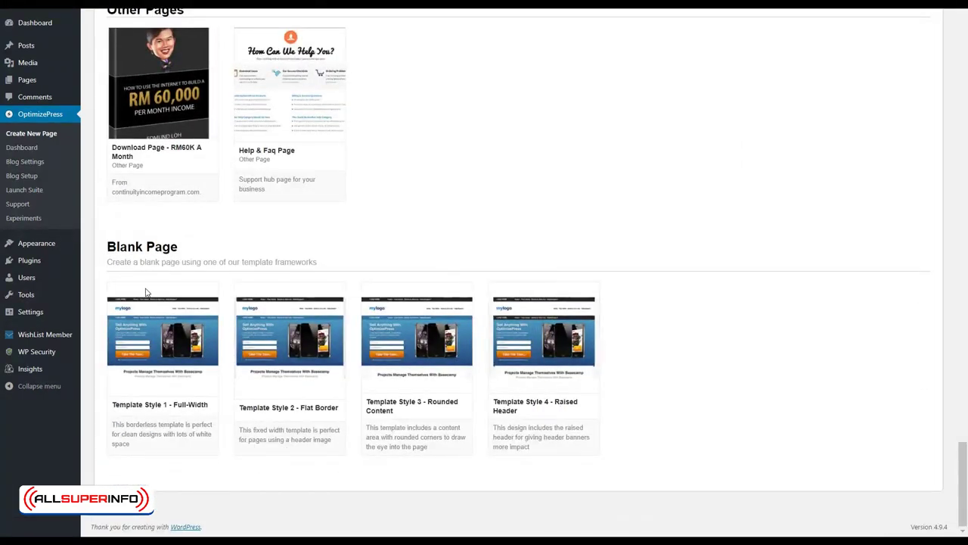
pyautogui.moveTo(168, 337)
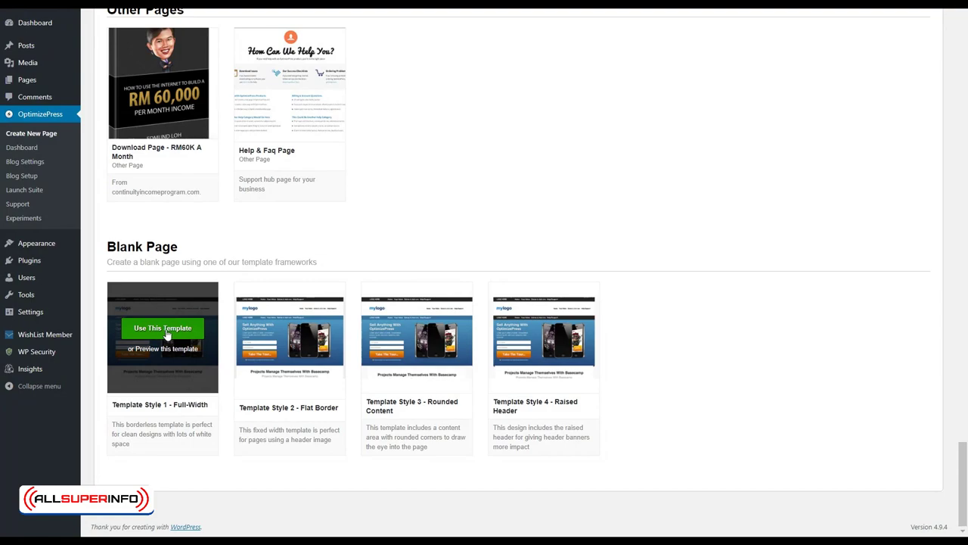
# Create a page named 'Test' from the Template Style 1 - Full-Width blank template
pyautogui.click(167, 330)
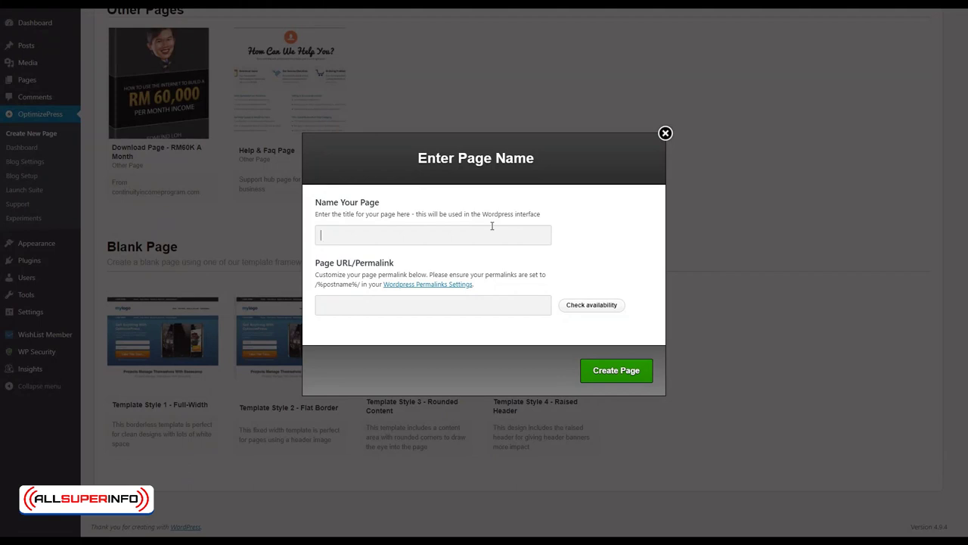
pyautogui.write('Test')
pyautogui.click(628, 378)
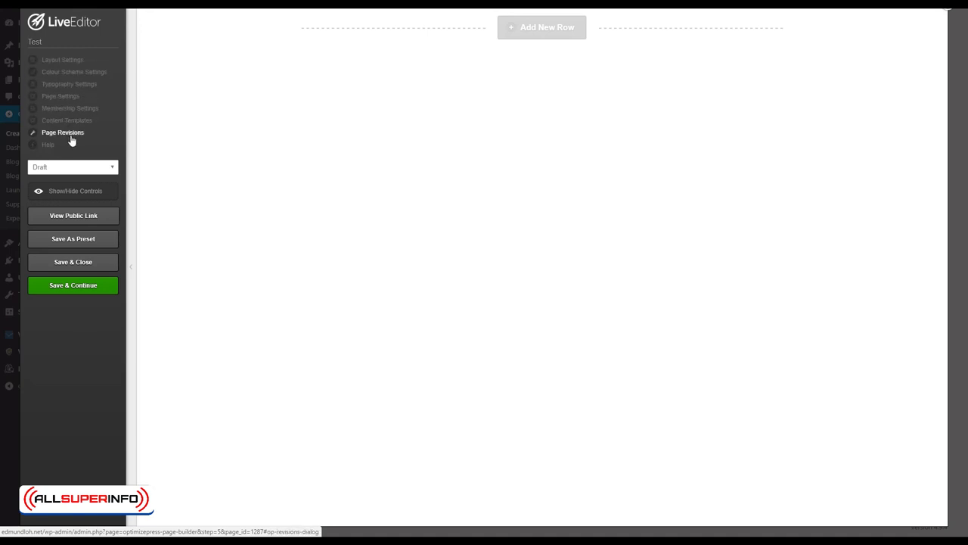
# Open Layout Settings to check that header, feature title and footer are switched off
pyautogui.click(63, 60)
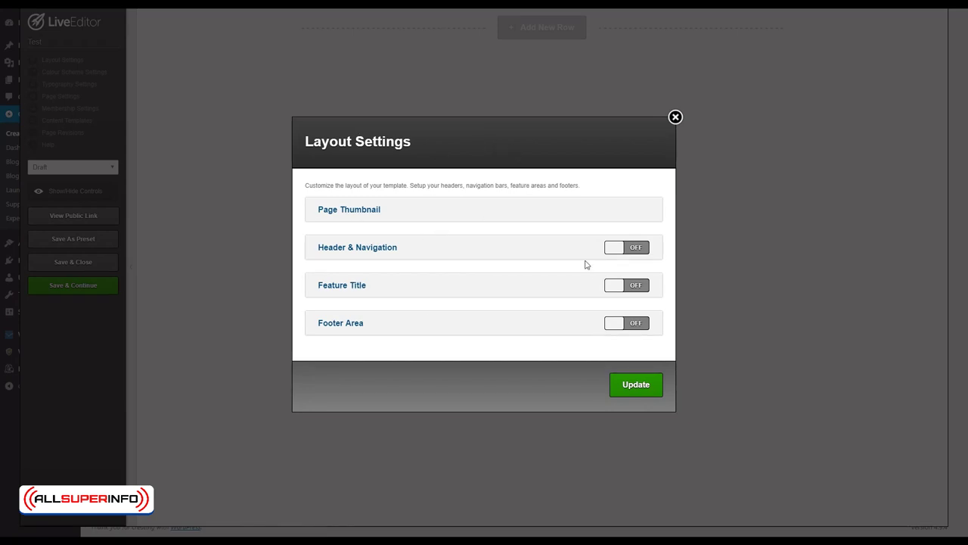
# Close Layout Settings and review the Overall Page Colour Options in Colour Scheme Settings
pyautogui.click(675, 120)
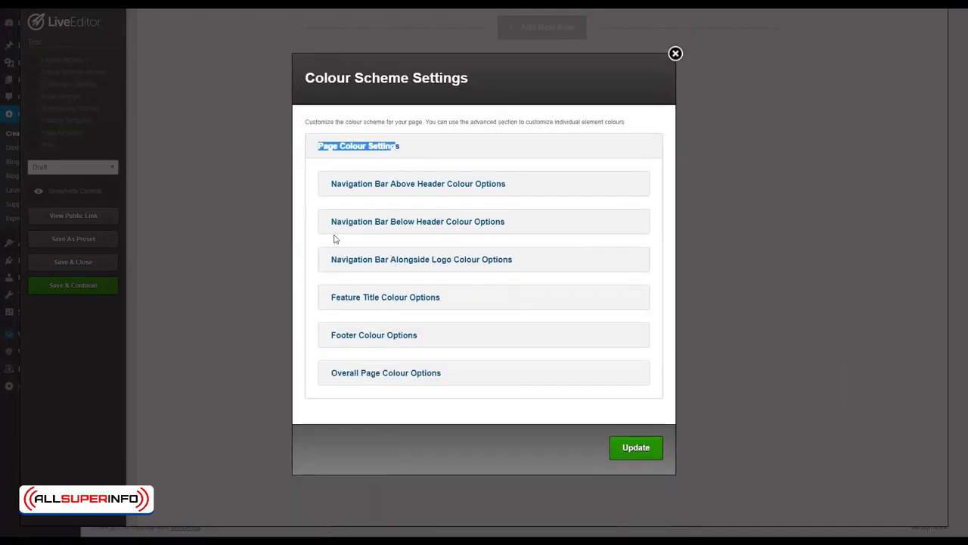
pyautogui.click(306, 299)
pyautogui.click(339, 376)
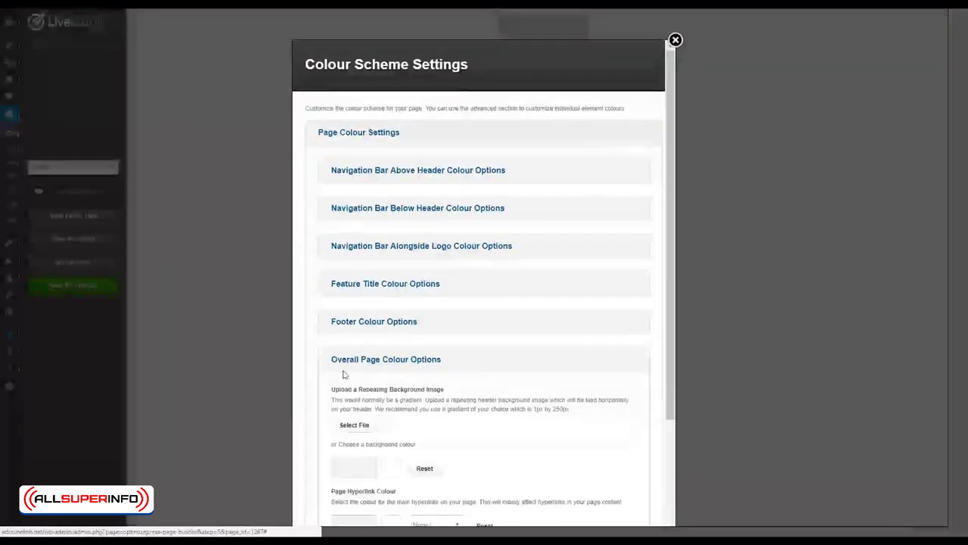
pyautogui.scroll(-5, 368, 356)
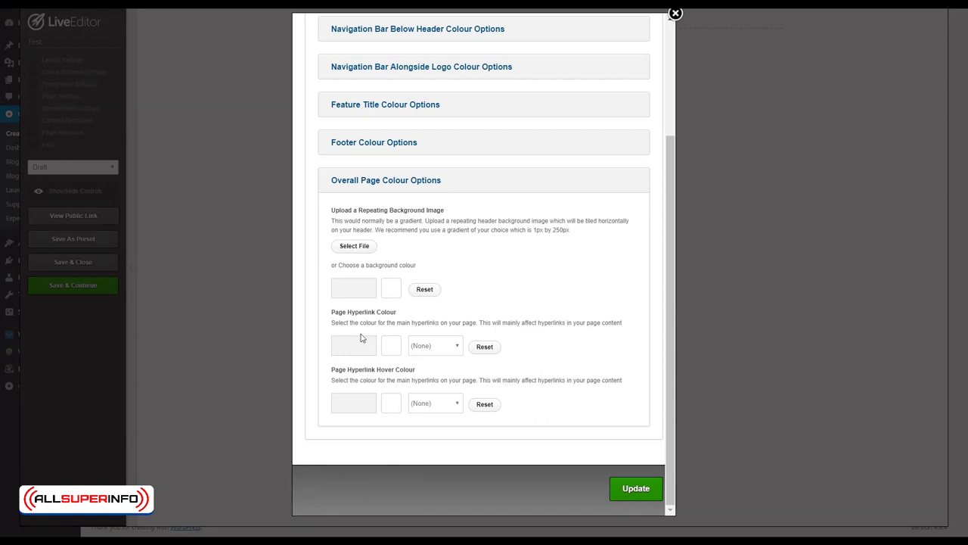
pyautogui.scroll(3, 568, 237)
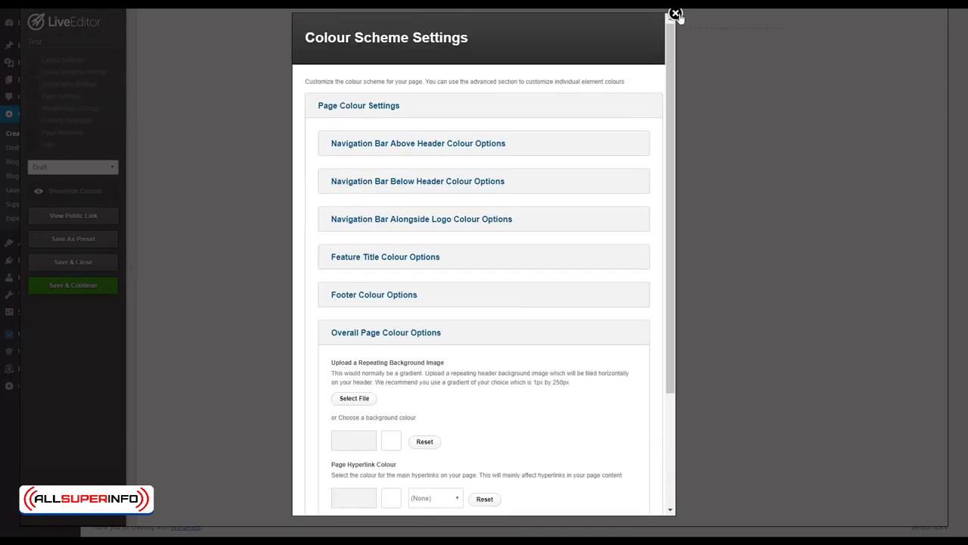
pyautogui.click(676, 13)
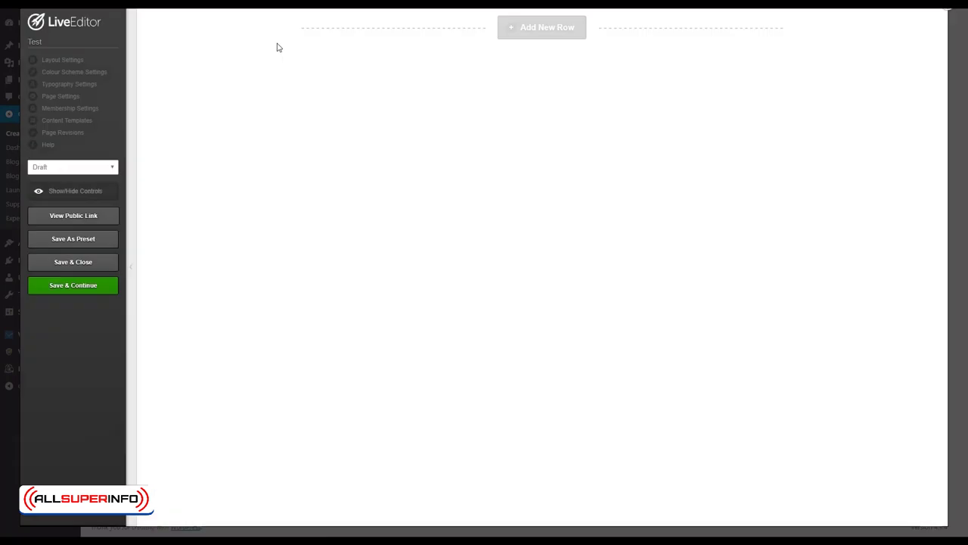
# Open Typography Settings and inspect the paragraph font size choices and colour picker
pyautogui.click(87, 84)
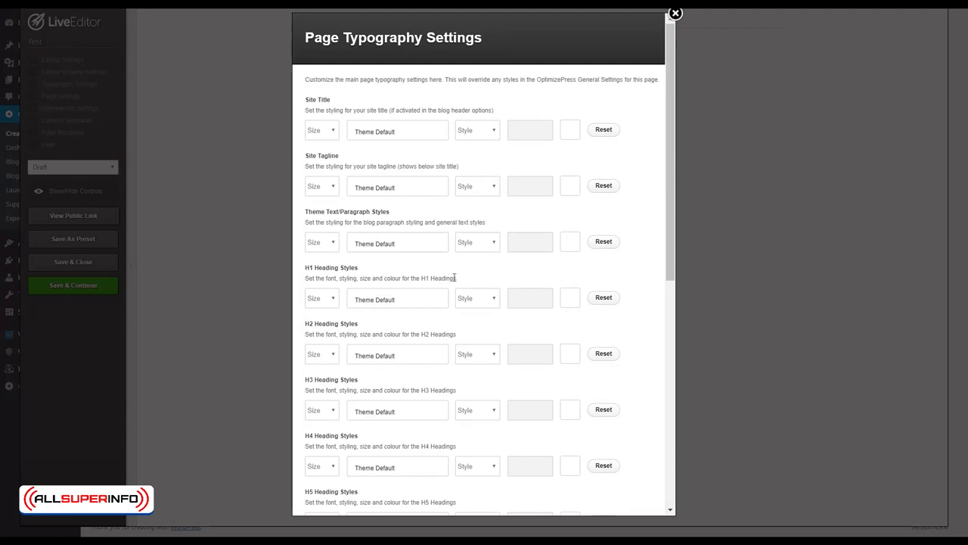
pyautogui.scroll(-2, 392, 291)
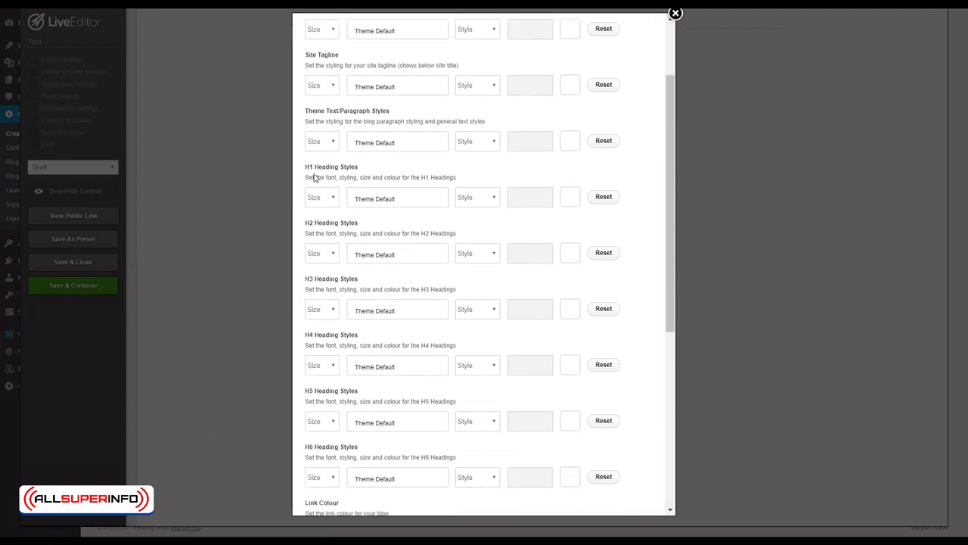
pyautogui.scroll(2, 322, 176)
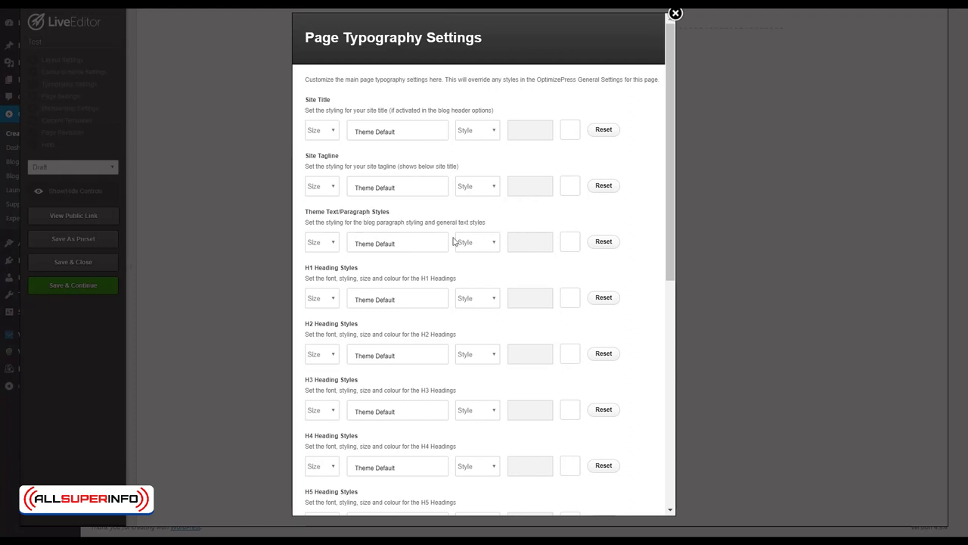
pyautogui.click(311, 242)
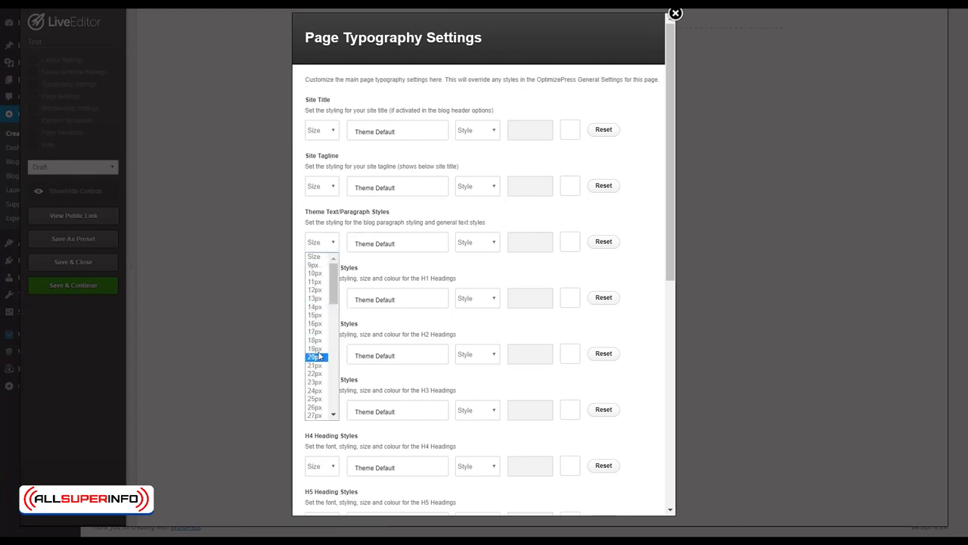
pyautogui.click(516, 238)
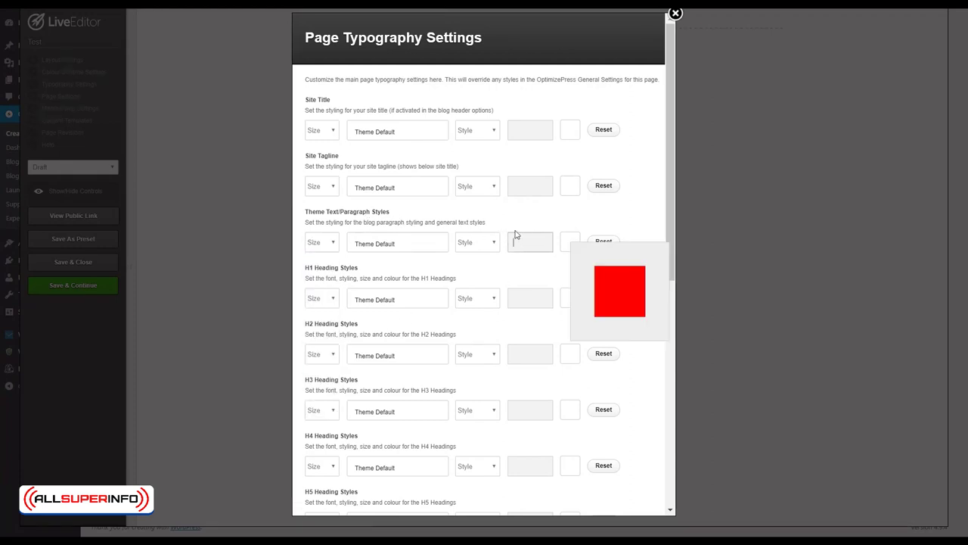
pyautogui.click(515, 231)
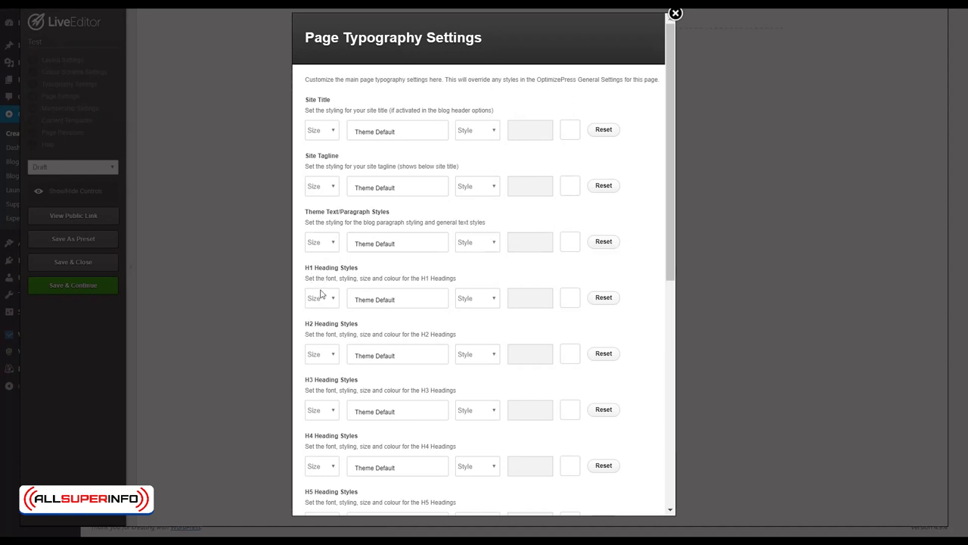
# Review the paragraph and heading styles, leaving them at Theme Default, and close the dialog
pyautogui.scroll(-1, 316, 333)
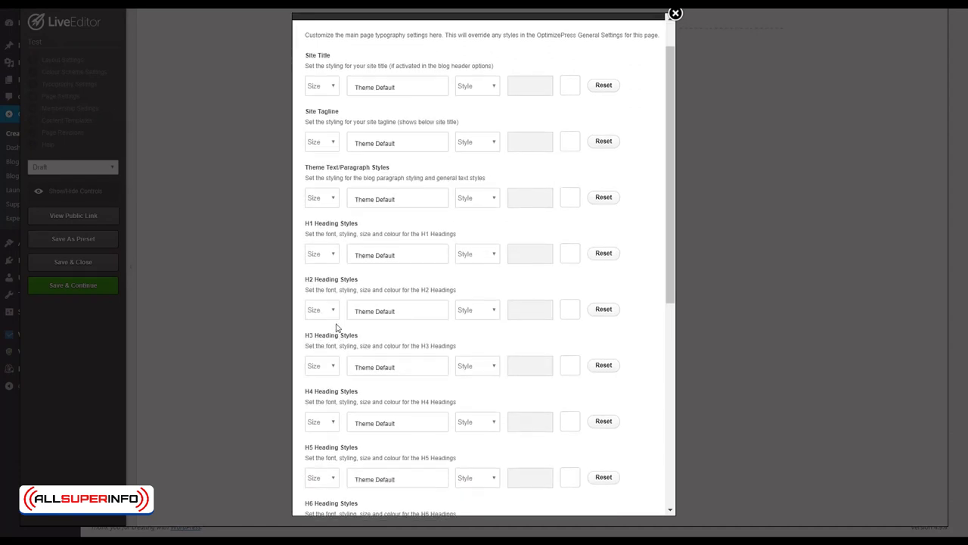
pyautogui.scroll(1, 338, 326)
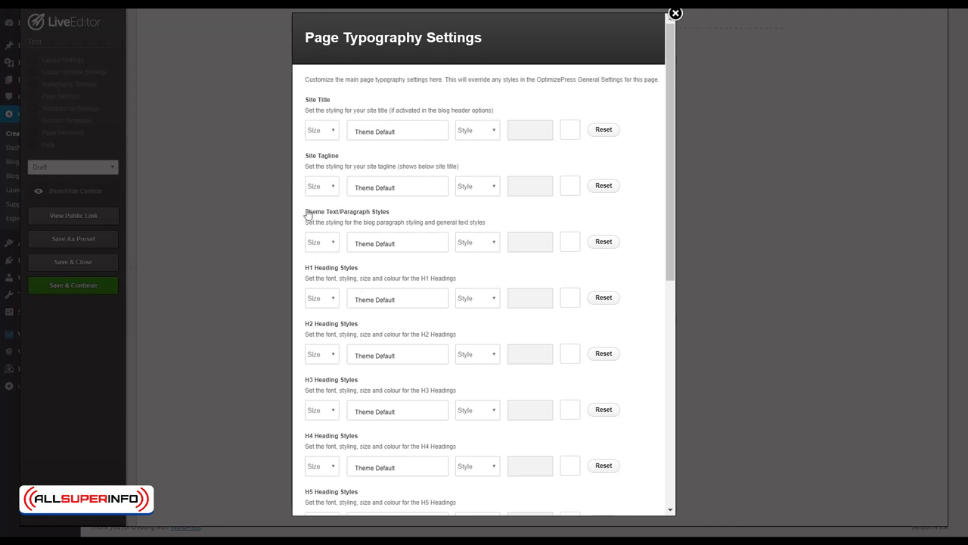
pyautogui.moveTo(307, 215); pyautogui.dragTo(626, 355)
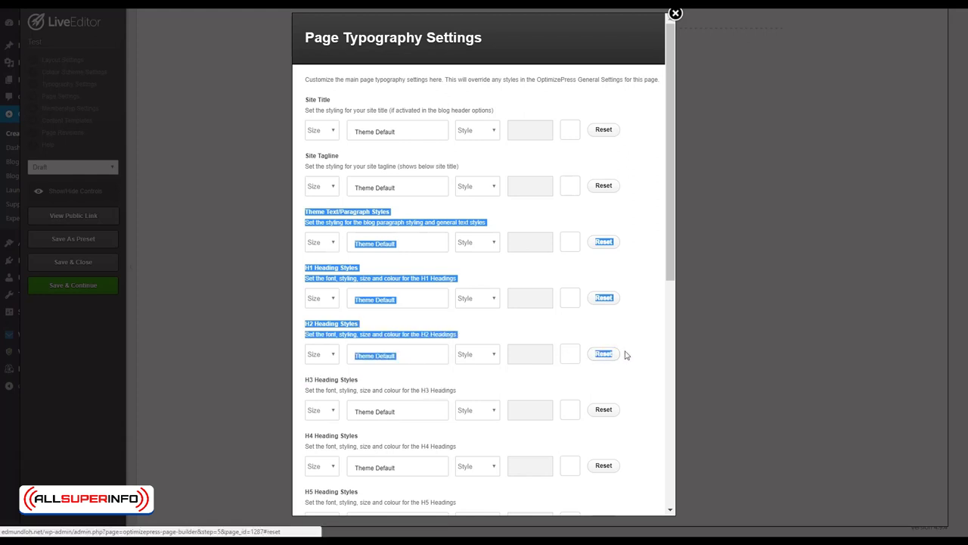
pyautogui.click(521, 239)
pyautogui.click(520, 233)
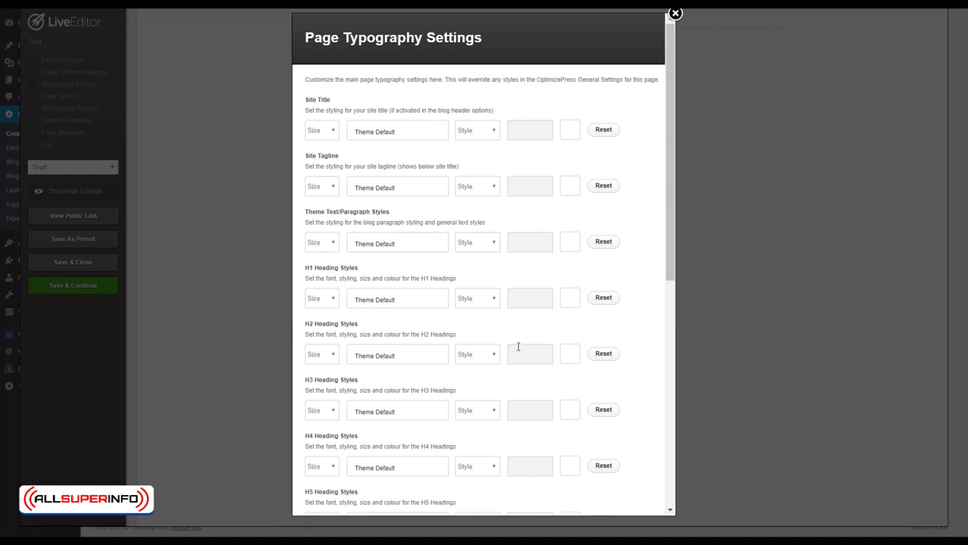
pyautogui.scroll(-6, 519, 342)
pyautogui.scroll(10, 521, 320)
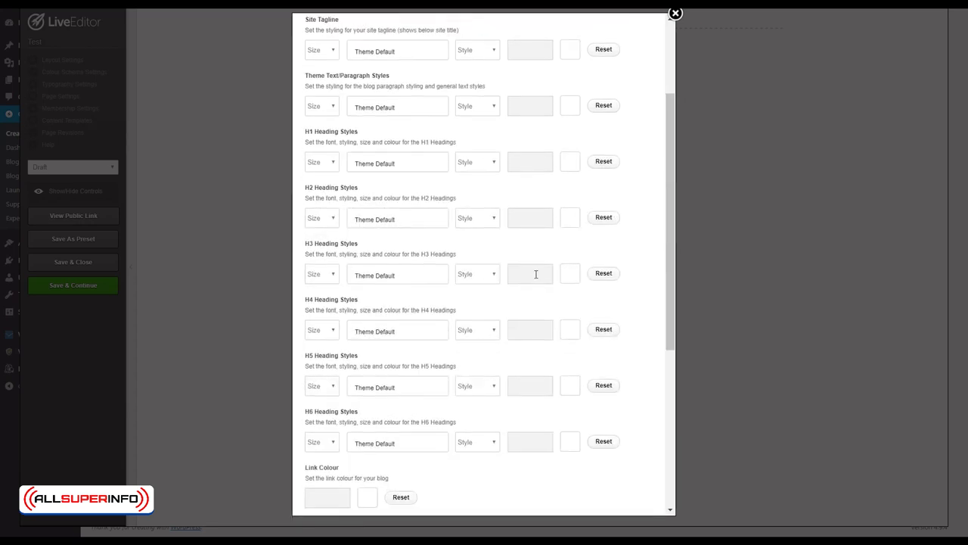
pyautogui.click(673, 15)
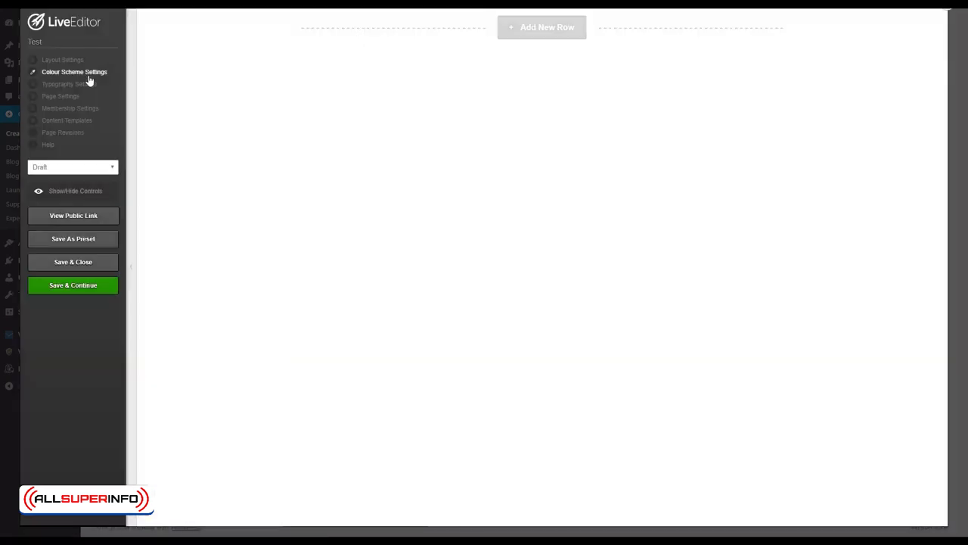
pyautogui.click(68, 96)
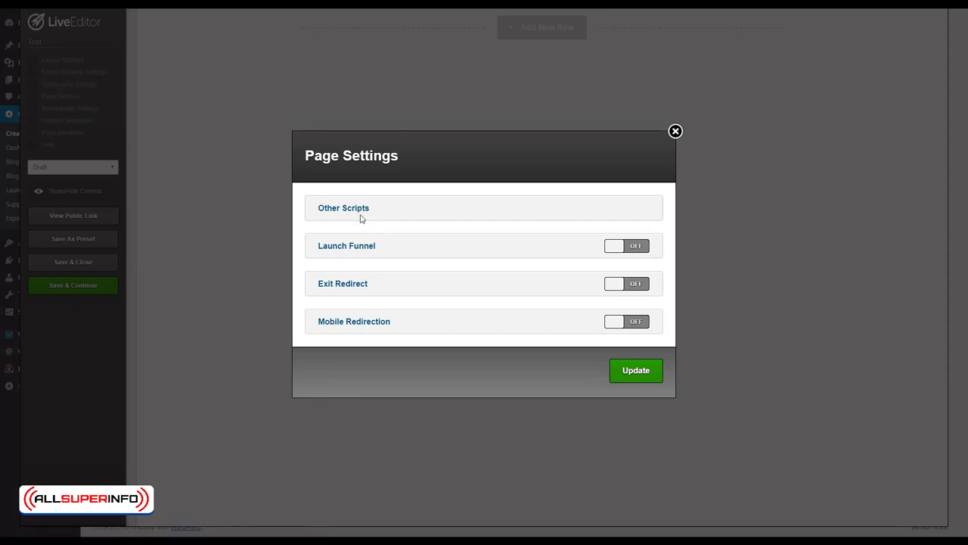
pyautogui.click(351, 213)
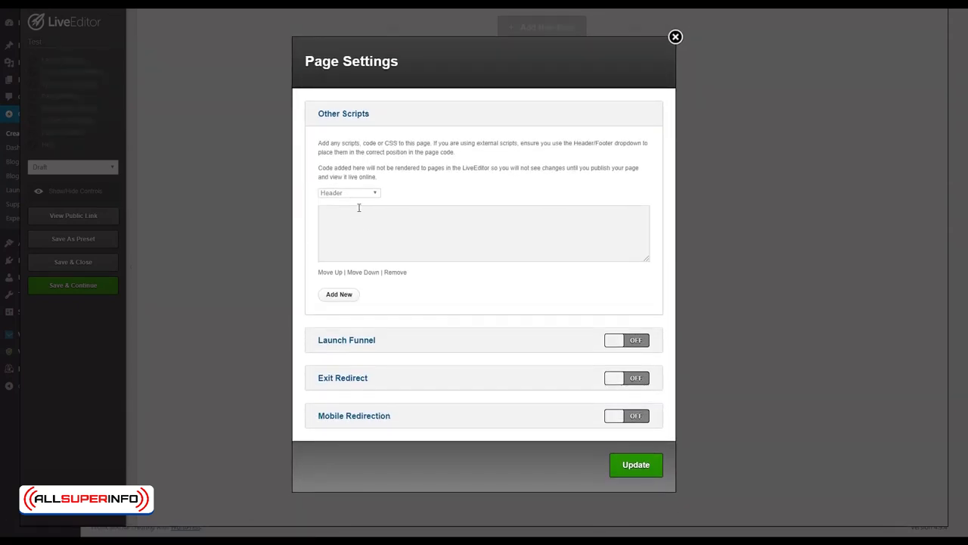
pyautogui.click(365, 239)
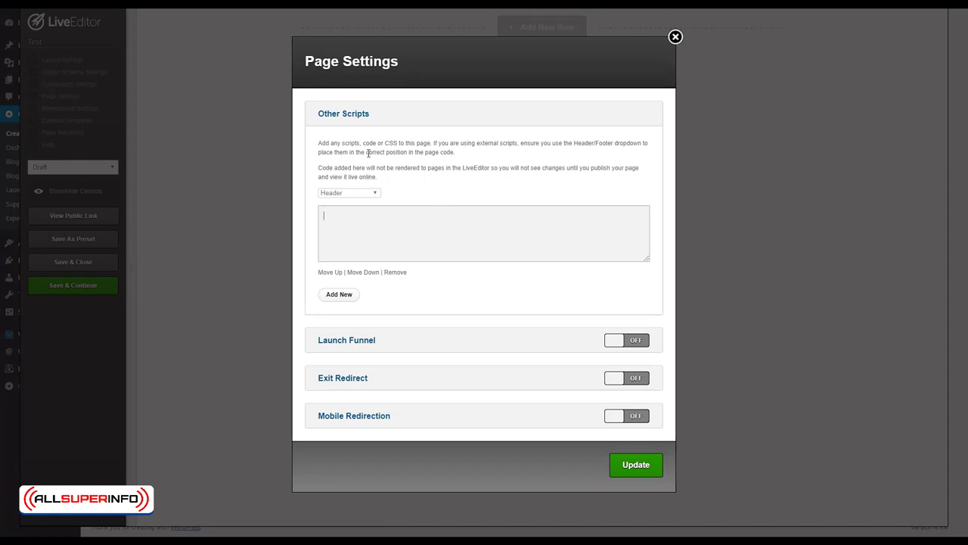
pyautogui.click(676, 37)
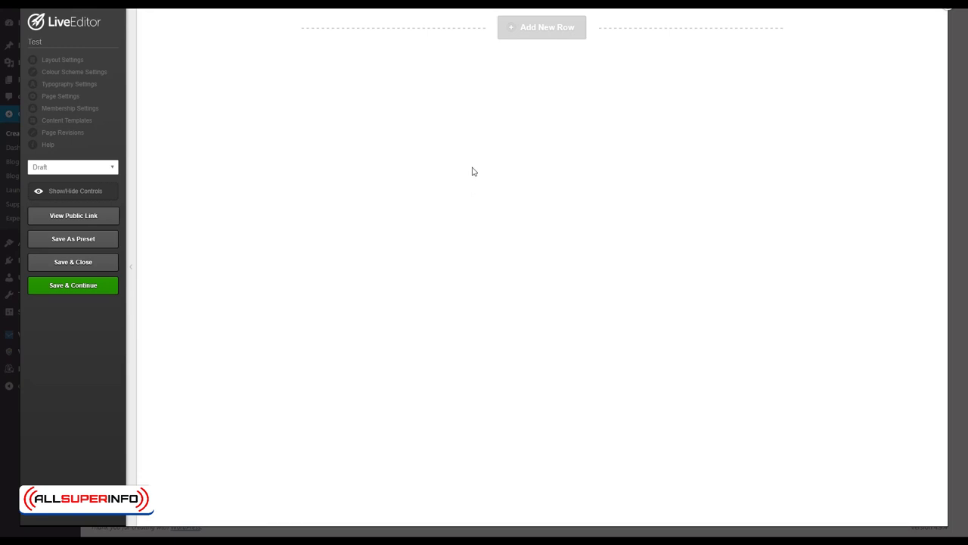
# Insert a new 1 Column row into the Test page
pyautogui.click(553, 38)
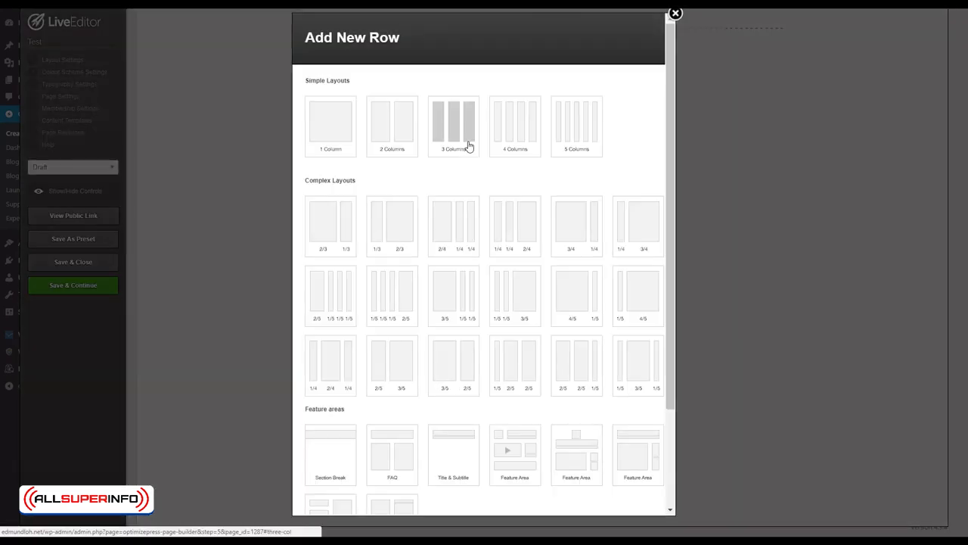
pyautogui.scroll(-3, 456, 217)
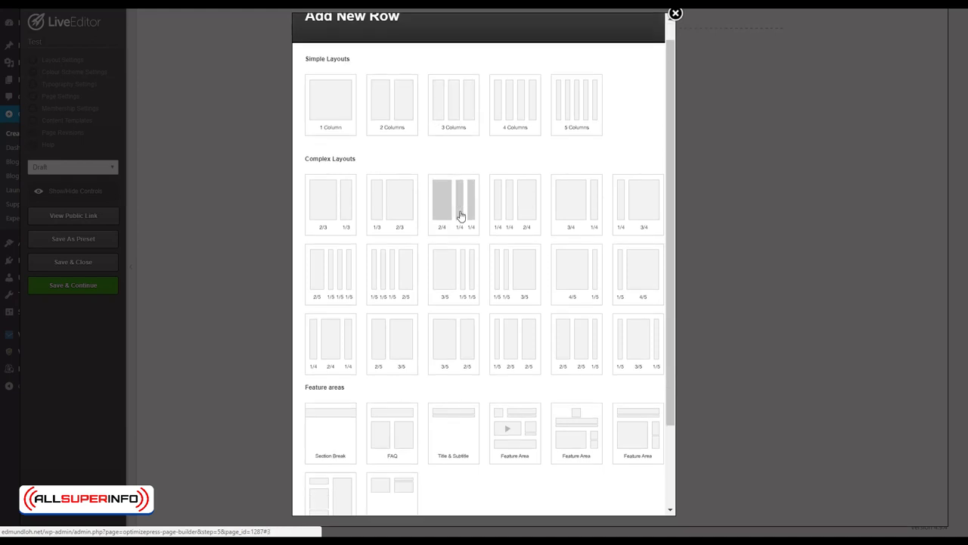
pyautogui.scroll(3, 457, 217)
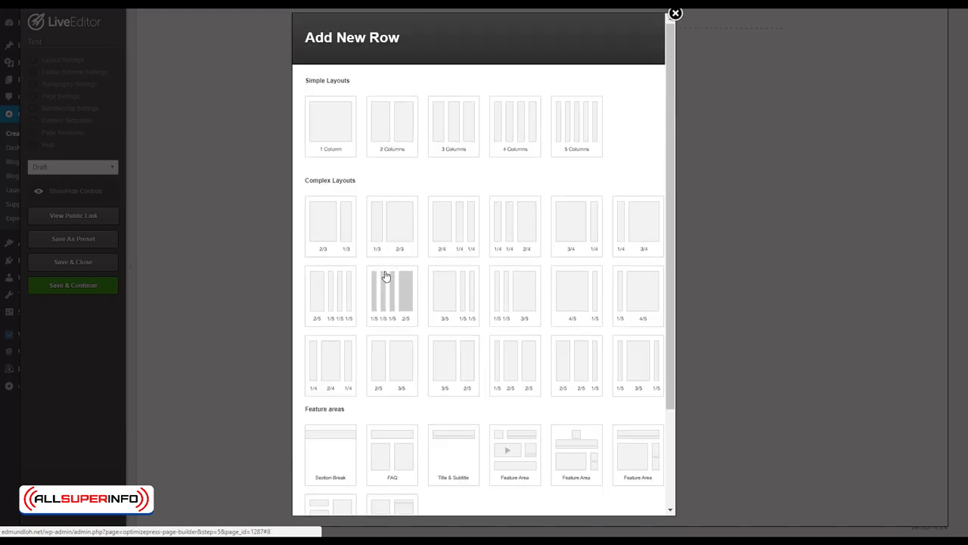
pyautogui.click(340, 144)
pyautogui.click(381, 133)
pyautogui.click(334, 132)
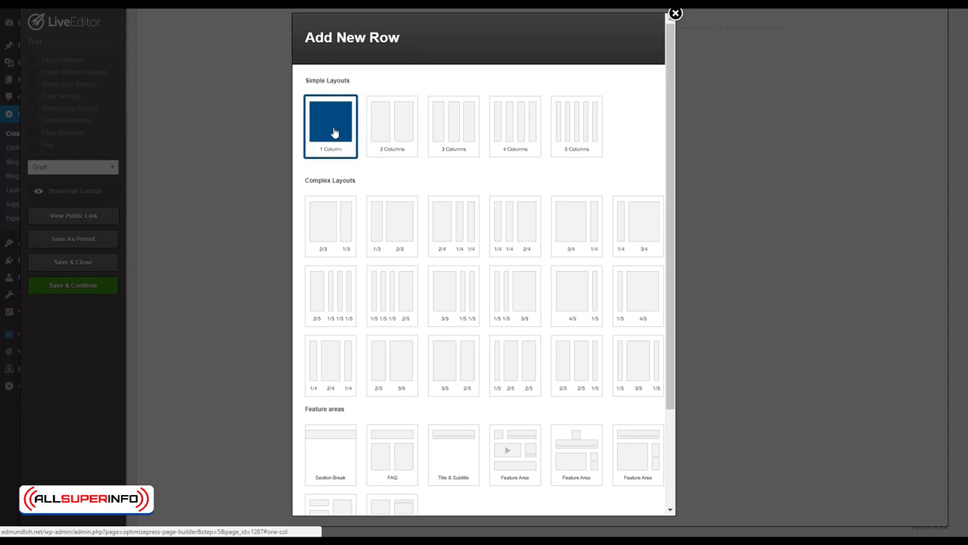
pyautogui.scroll(-3, 438, 253)
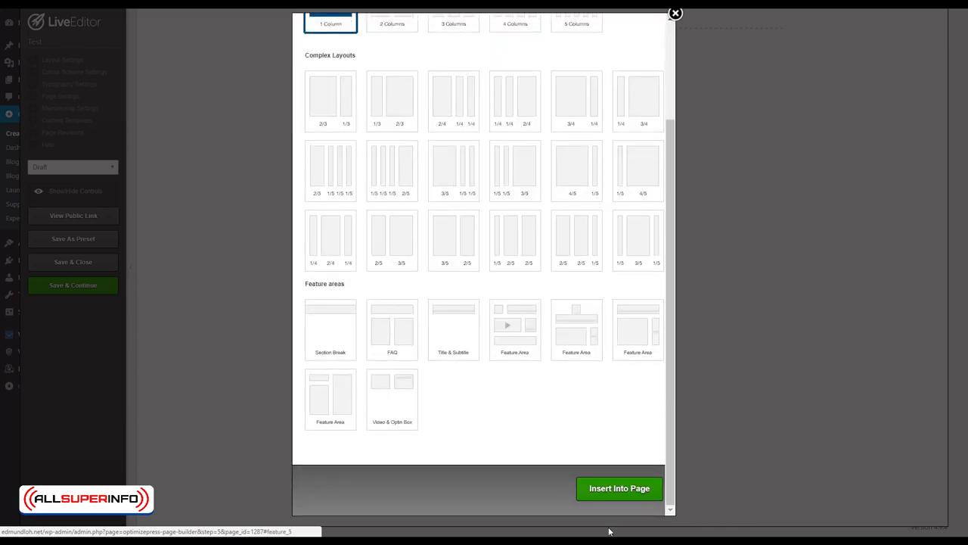
pyautogui.click(614, 488)
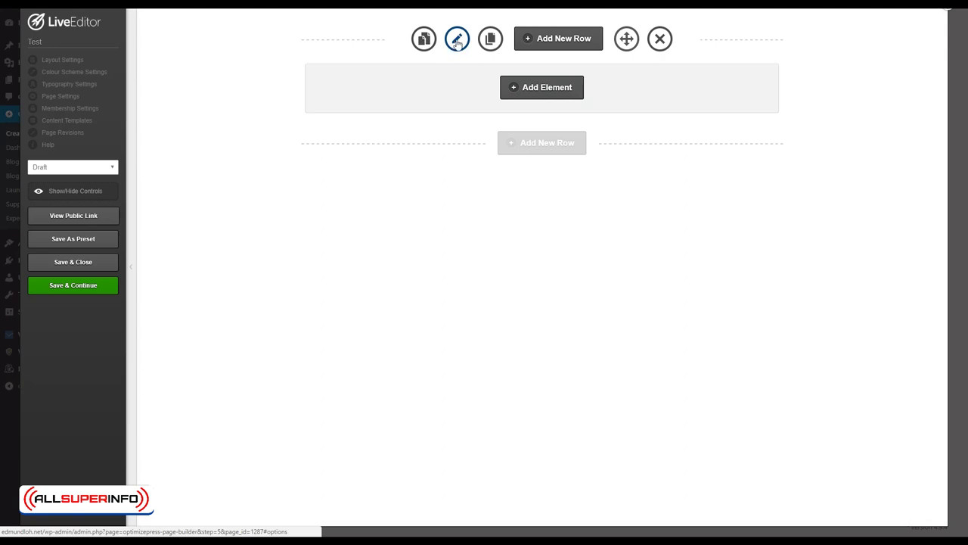
# Open the row's settings and tick 'Is it a full width row?'
pyautogui.click(456, 41)
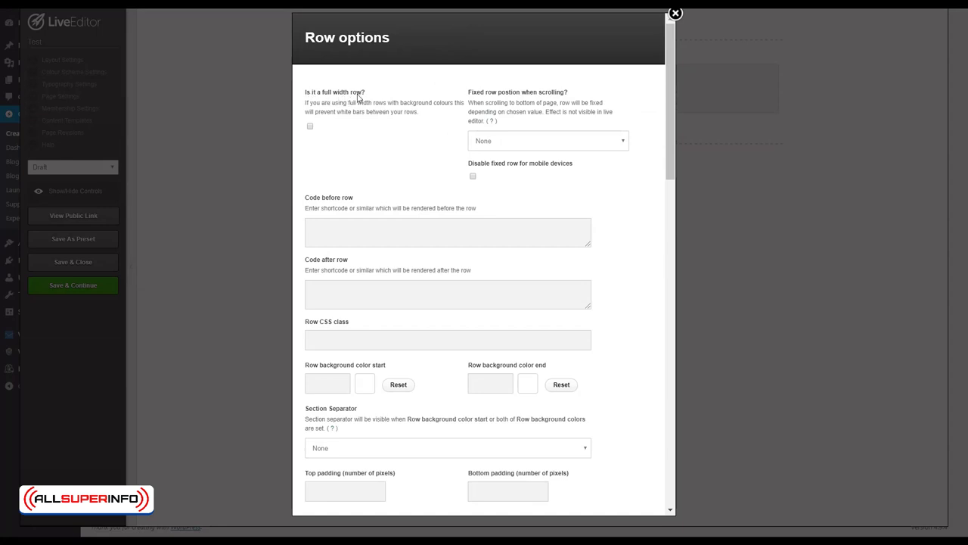
pyautogui.click(310, 127)
pyautogui.scroll(-1, 374, 156)
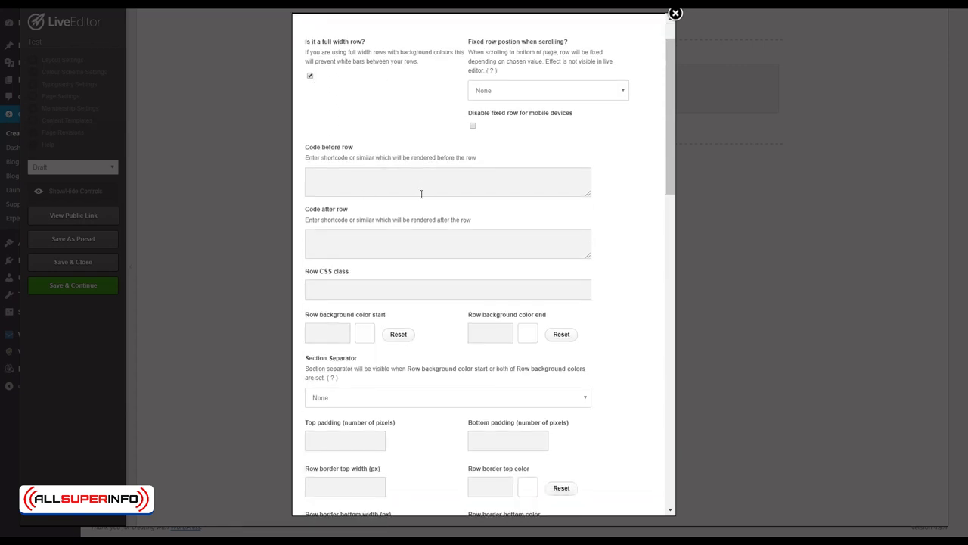
pyautogui.scroll(-5, 397, 279)
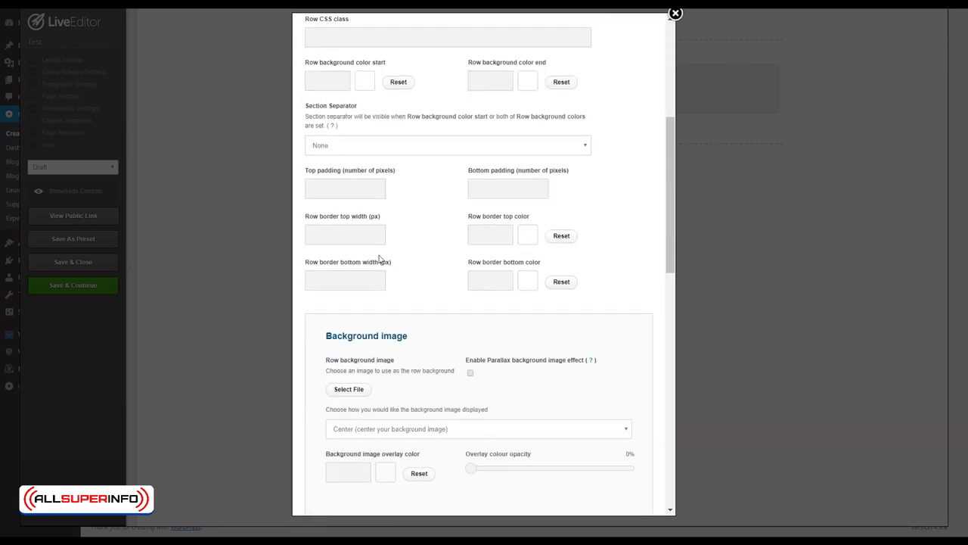
# Give the row 50 top and 50 bottom padding and update the row settings
pyautogui.click(339, 189)
pyautogui.write('50')
pyautogui.click(505, 192)
pyautogui.write('50')
pyautogui.click(599, 192)
pyautogui.scroll(-2, 435, 227)
pyautogui.scroll(-1, 427, 185)
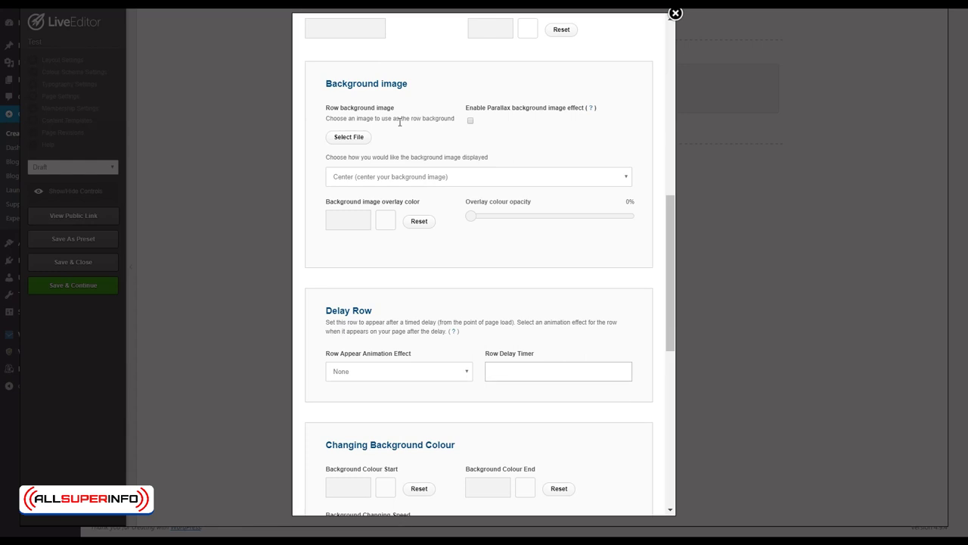
pyautogui.scroll(1, 404, 224)
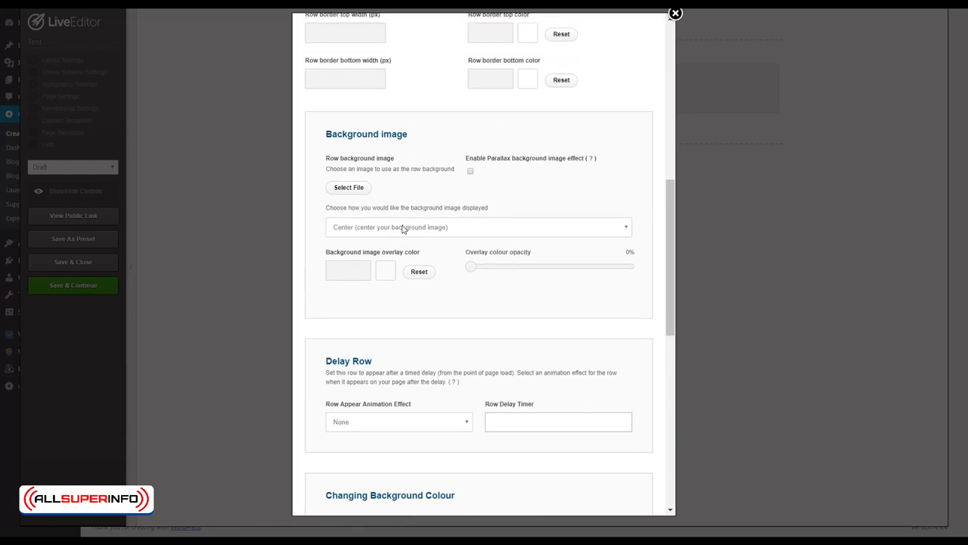
pyautogui.scroll(-3, 439, 268)
pyautogui.scroll(-3, 489, 323)
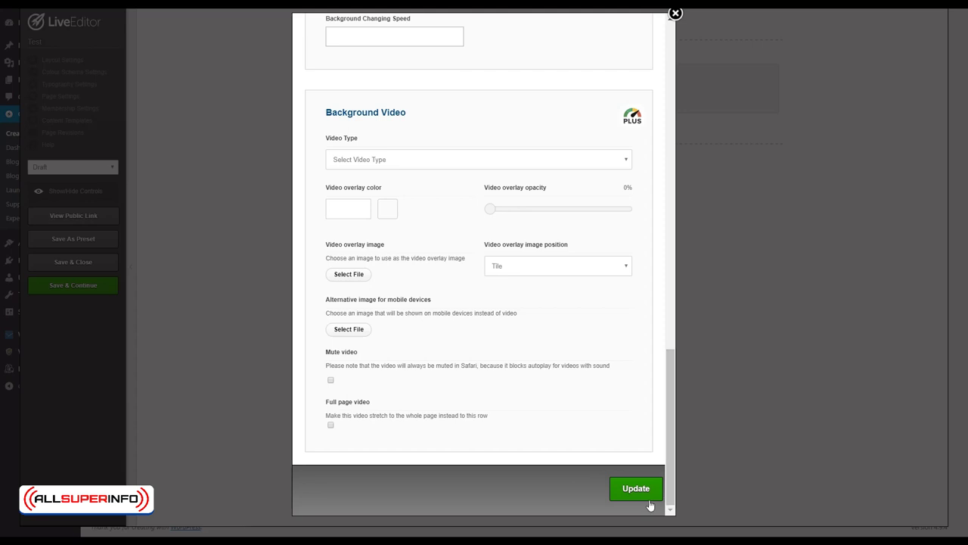
pyautogui.click(645, 496)
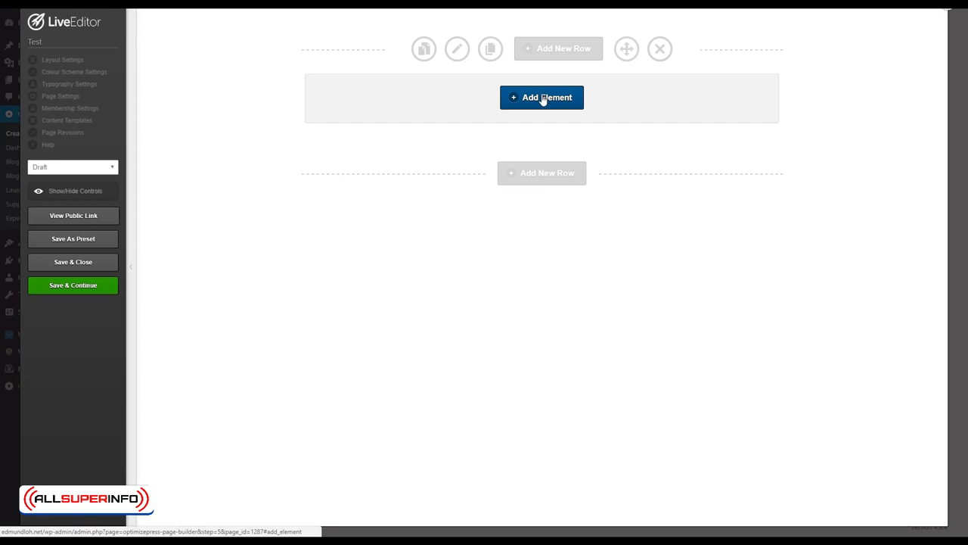
# Search elements for 'hea' and pick Headline, Standard Headline with No Additional Styling
pyautogui.click(541, 102)
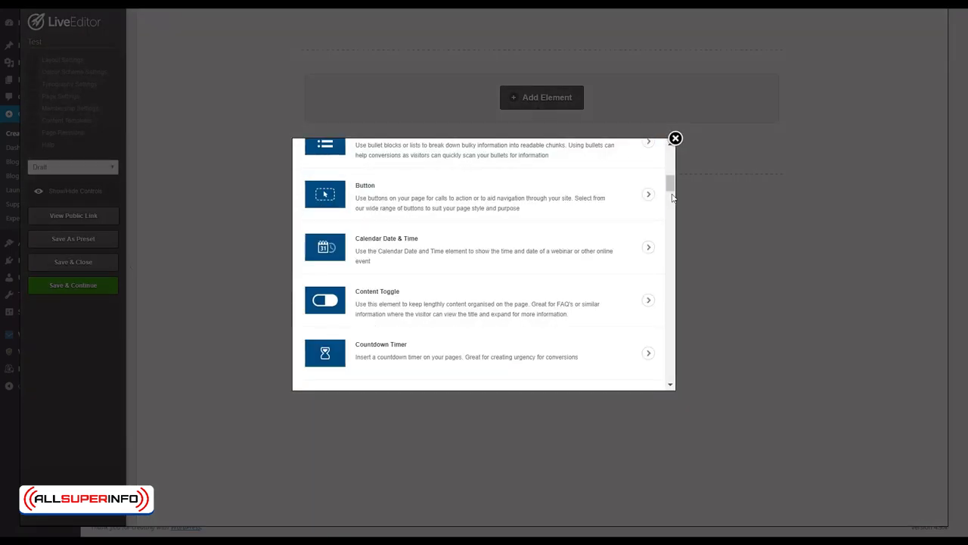
pyautogui.moveTo(670, 183); pyautogui.dragTo(667, 148)
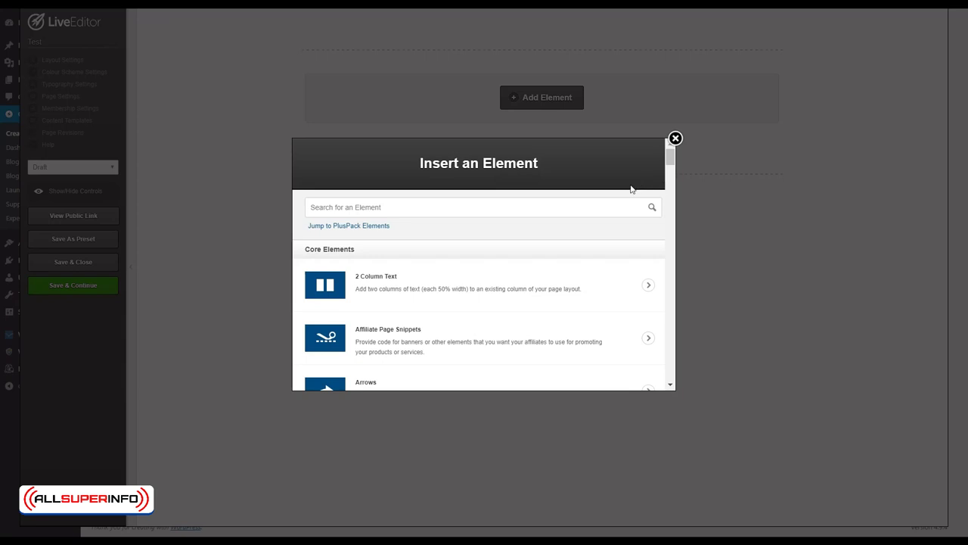
pyautogui.moveTo(672, 163); pyautogui.dragTo(670, 159)
pyautogui.write('head')
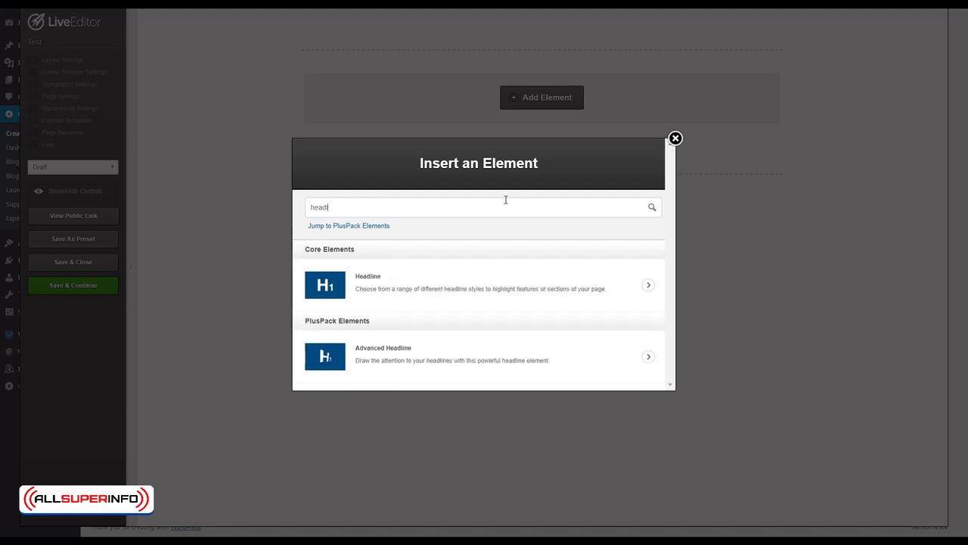
pyautogui.click(479, 286)
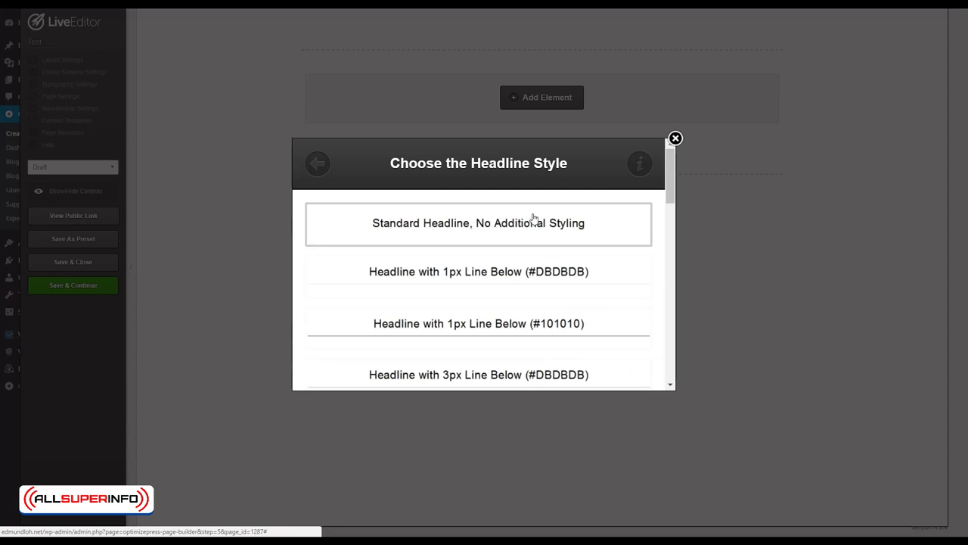
pyautogui.scroll(-9, 518, 243)
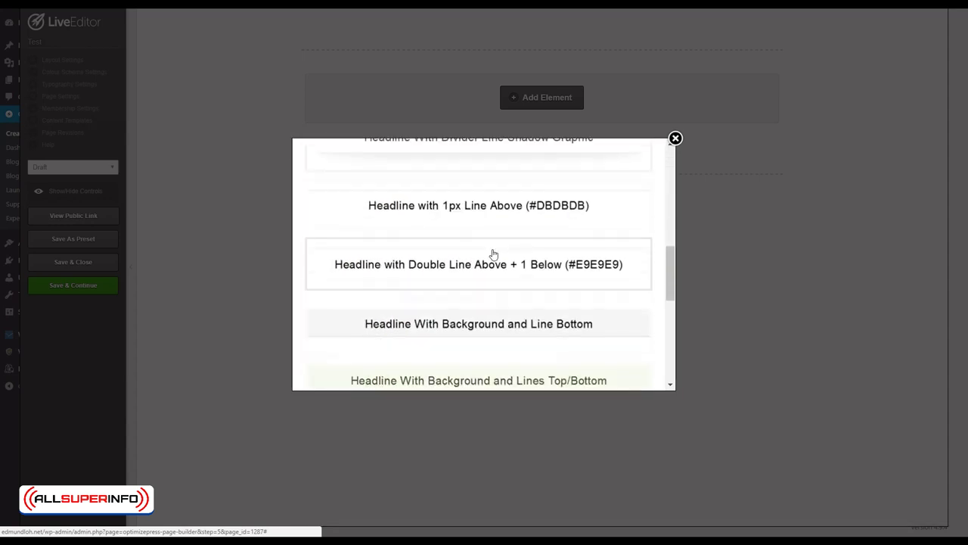
pyautogui.scroll(2, 493, 255)
pyautogui.scroll(8, 493, 254)
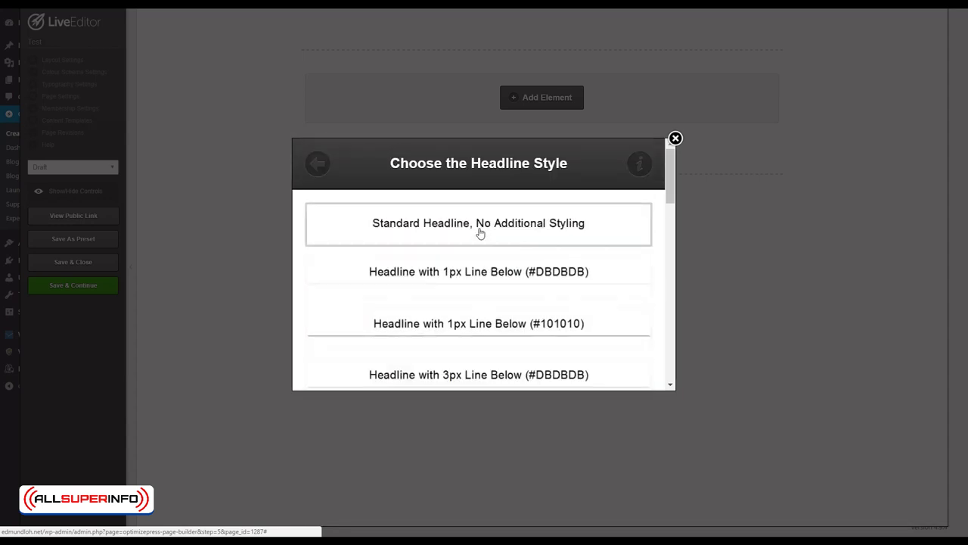
pyautogui.click(479, 235)
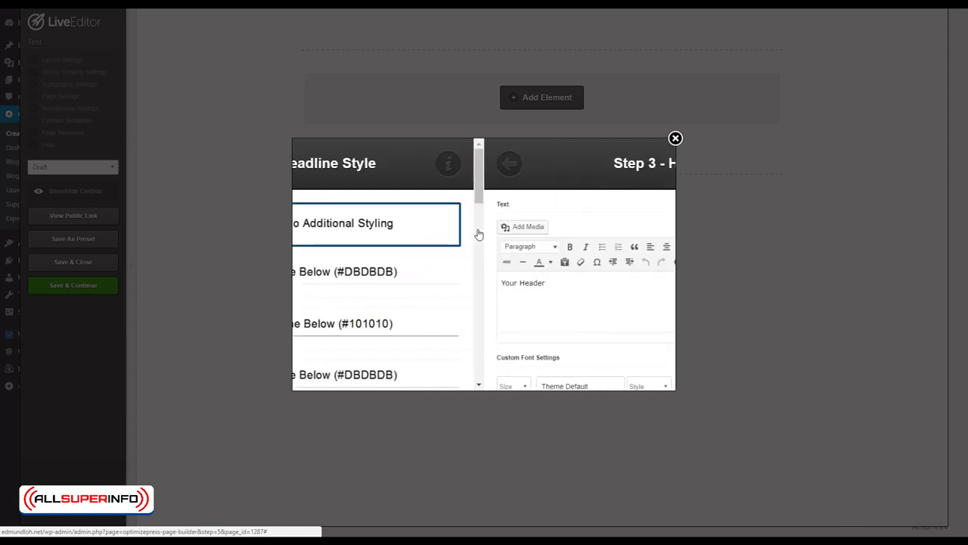
# Replace 'Your Header' with the FREE BOOK headline text and underline 'FREE BOOK'
pyautogui.moveTo(462, 285); pyautogui.dragTo(275, 242)
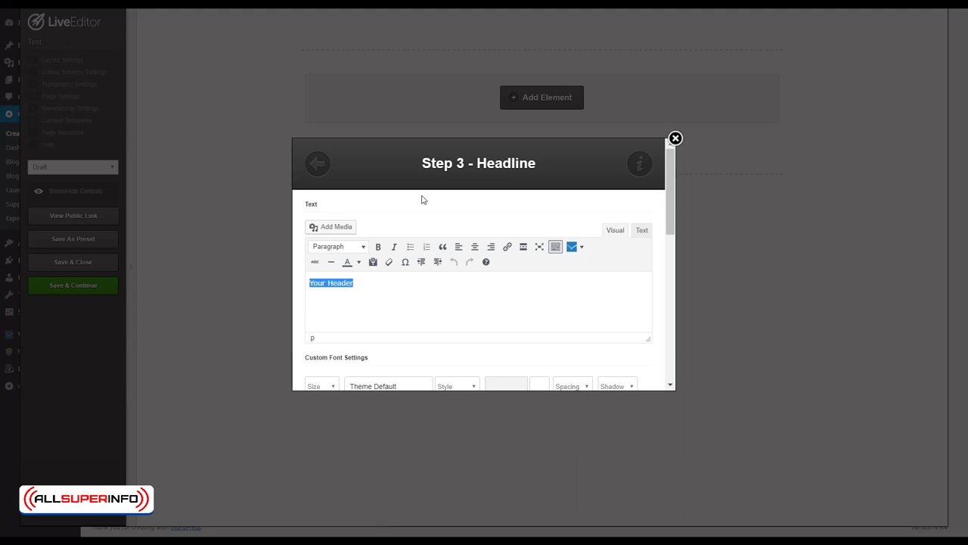
pyautogui.write('FREE BOOK: Discov')
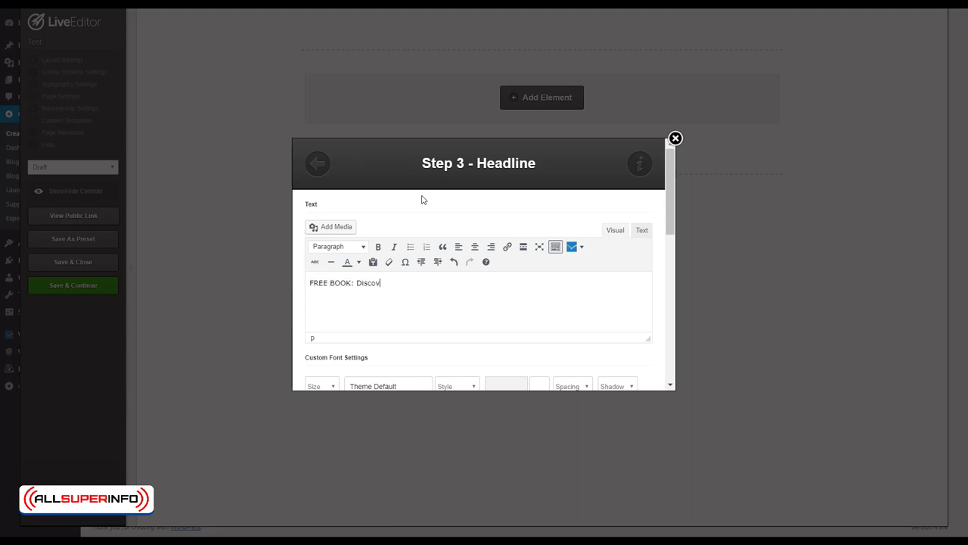
pyautogui.write('er How')
pyautogui.write('Digur')
pyautogui.write('igures Per')
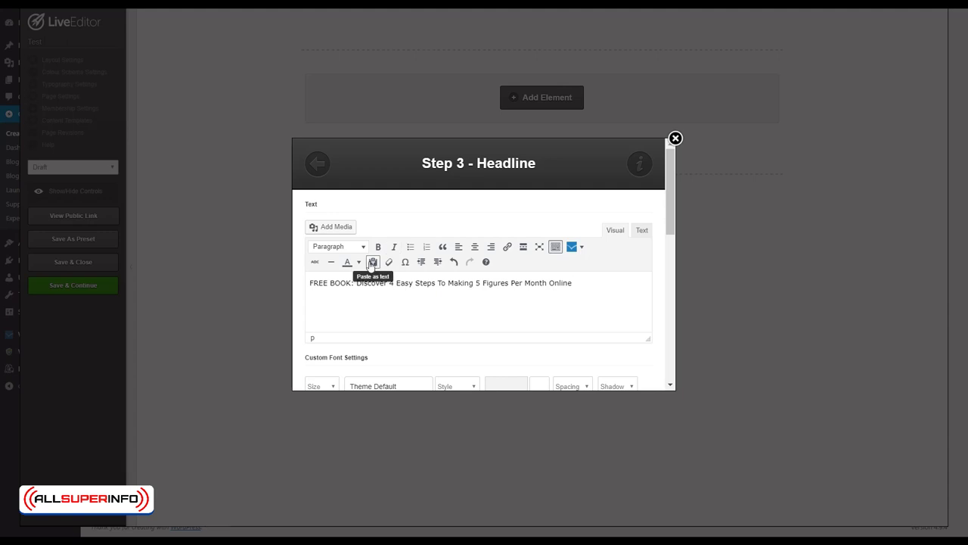
pyautogui.moveTo(352, 282); pyautogui.dragTo(290, 267)
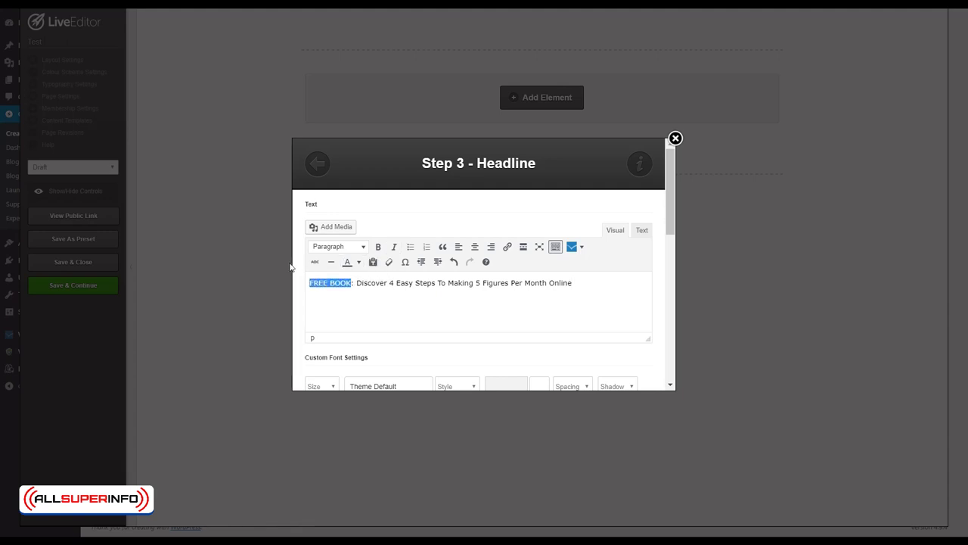
pyautogui.hotkey('ctrl', 'u')
pyautogui.click(416, 306)
pyautogui.moveTo(352, 284); pyautogui.dragTo(307, 288)
pyautogui.click(585, 283)
# Keep the headline centred as an h1 heading and insert it into the row
pyautogui.scroll(-1, 555, 307)
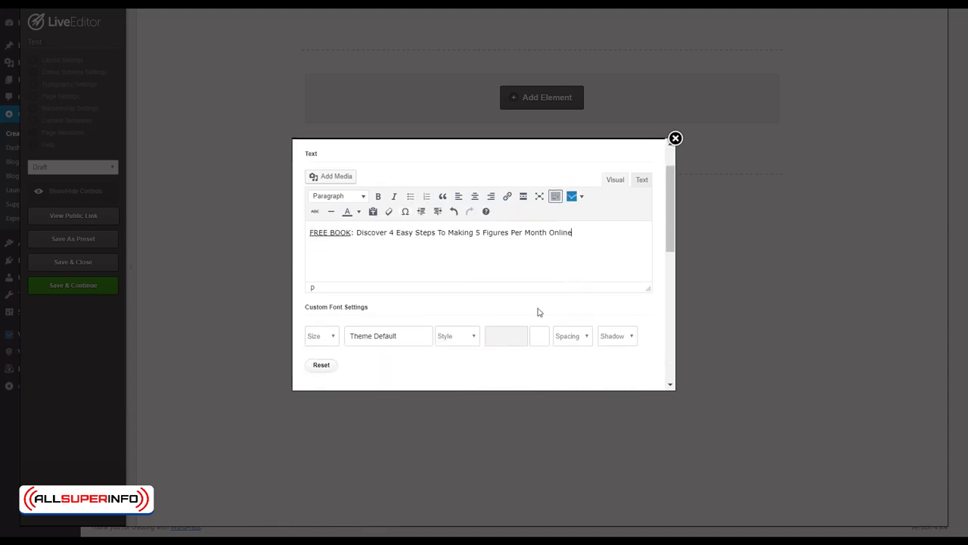
pyautogui.scroll(-2, 386, 295)
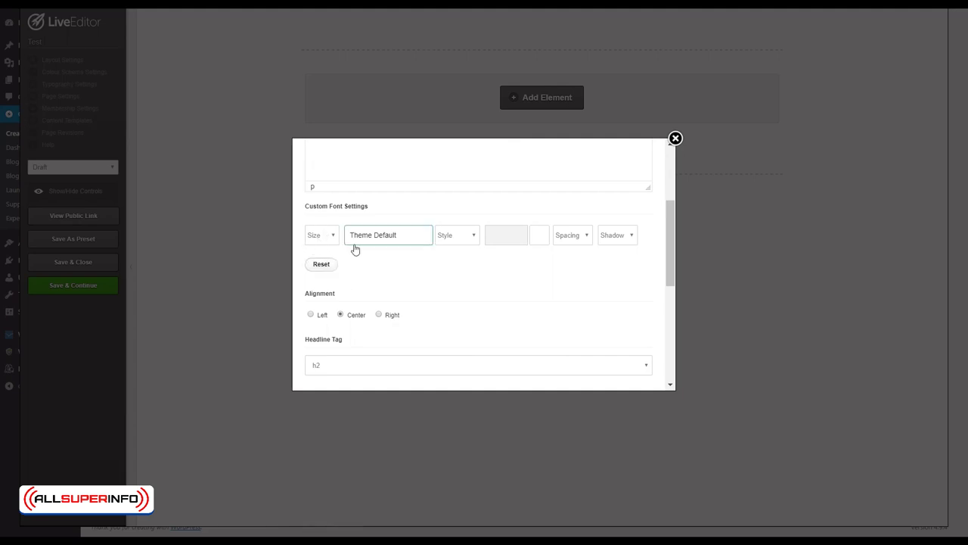
pyautogui.scroll(-3, 454, 301)
pyautogui.scroll(3, 374, 249)
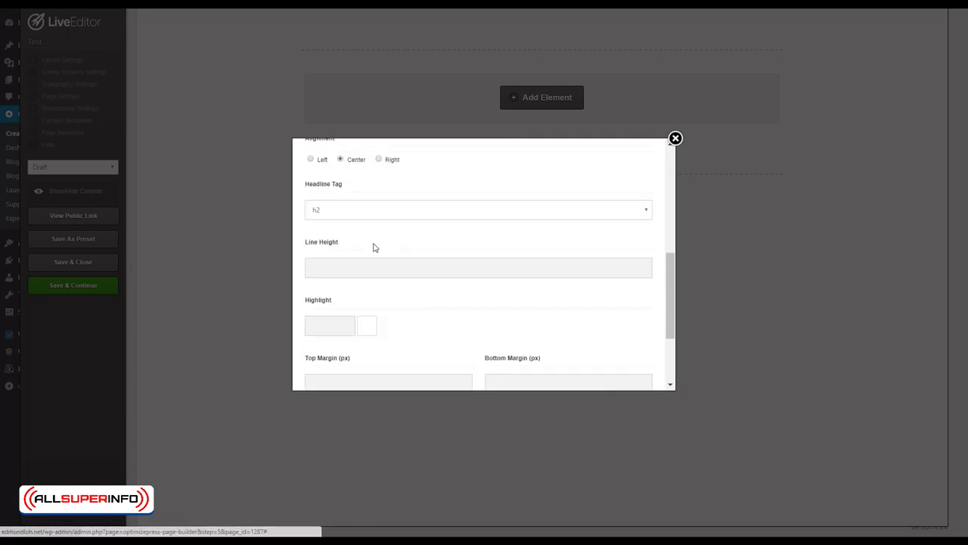
pyautogui.click(389, 312)
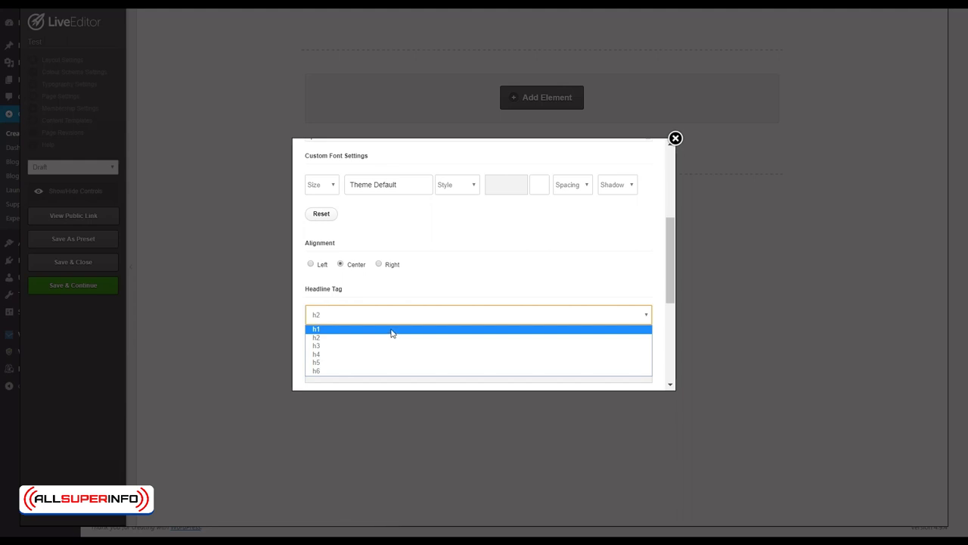
pyautogui.click(391, 331)
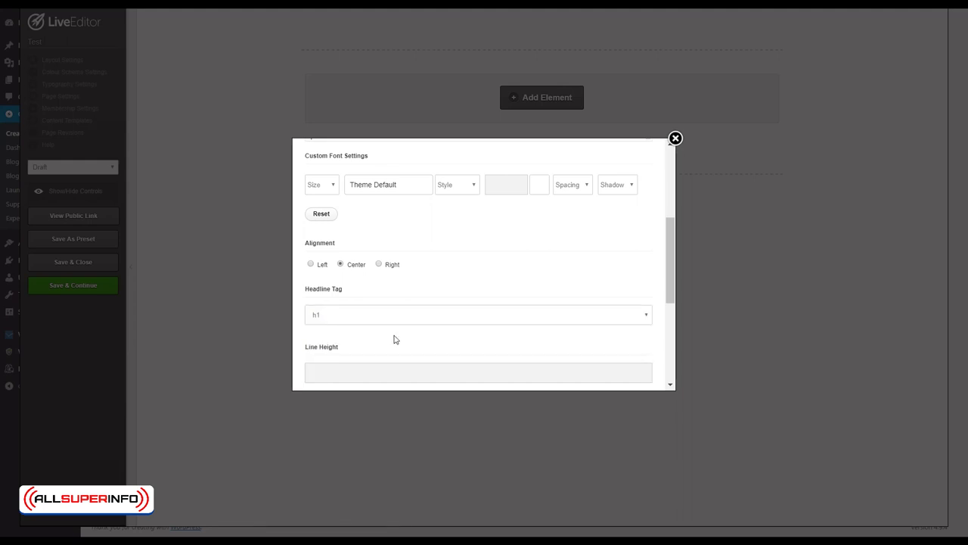
pyautogui.scroll(5, 393, 340)
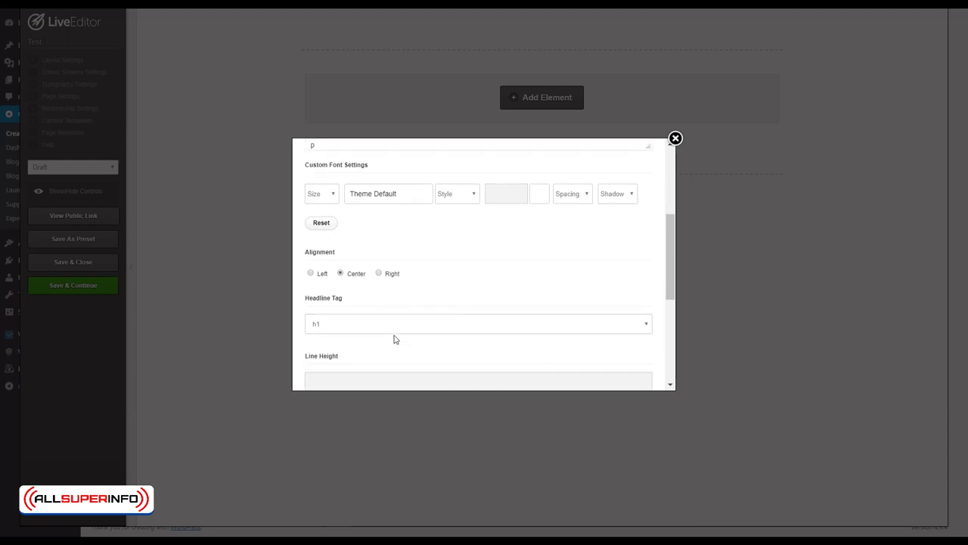
pyautogui.scroll(-3, 481, 318)
pyautogui.scroll(1, 486, 318)
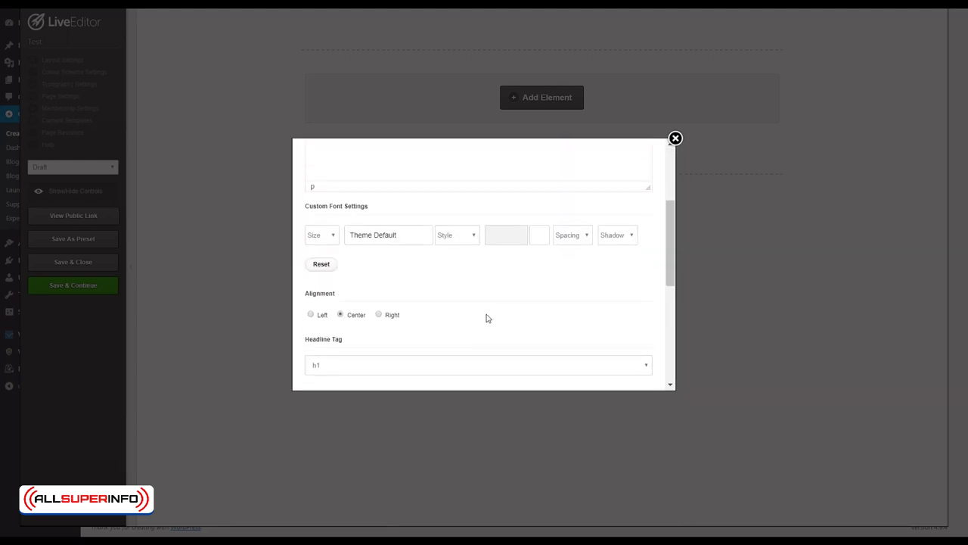
pyautogui.scroll(-5, 486, 313)
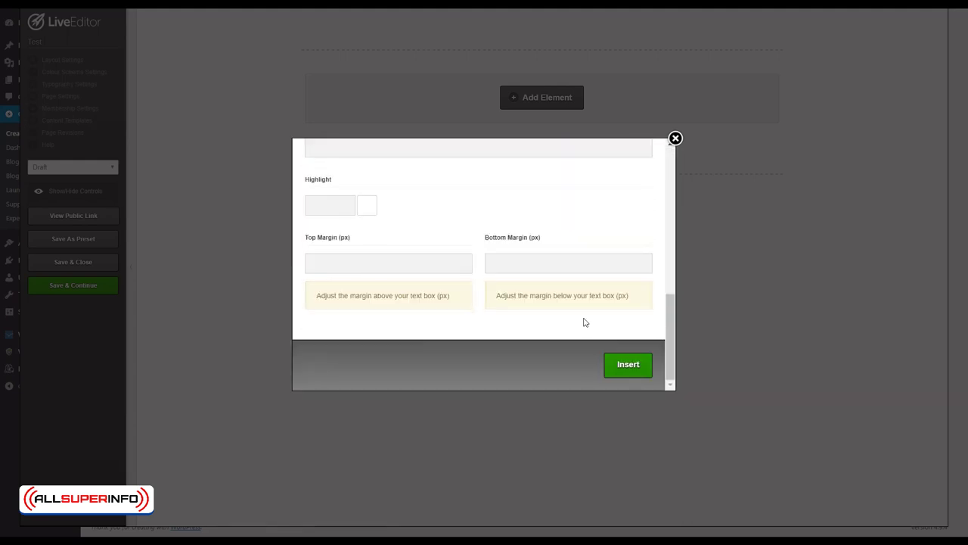
pyautogui.click(629, 364)
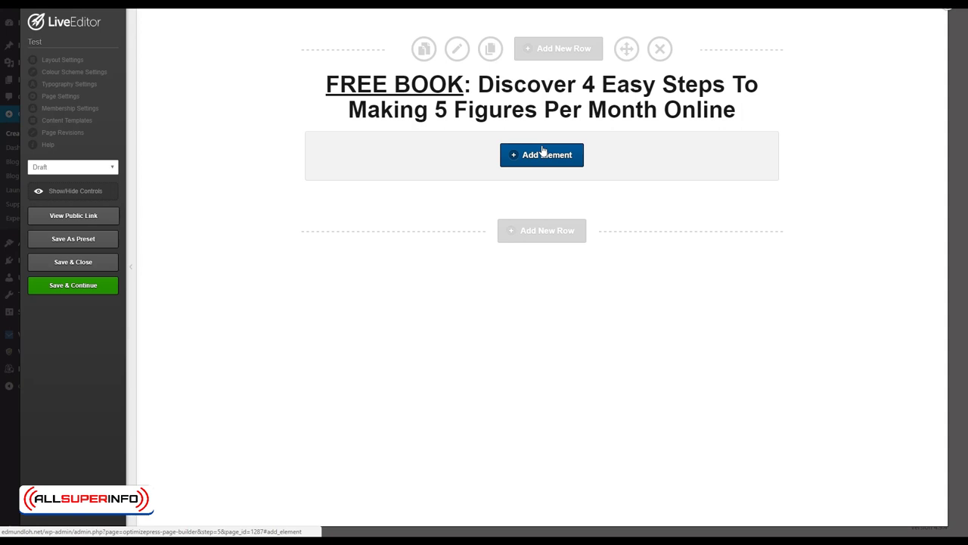
# Save the Test page with Save & Continue and dismiss the Saved alert
pyautogui.click(100, 289)
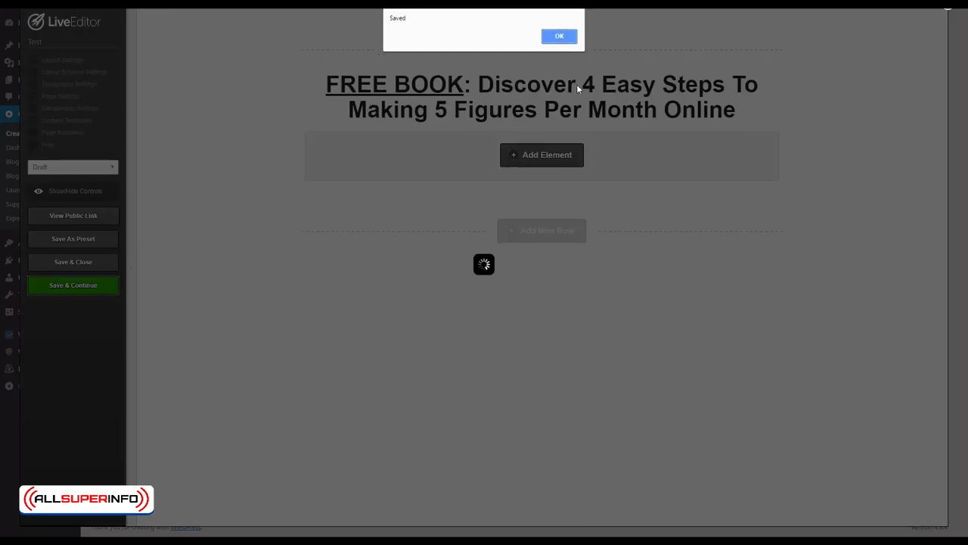
pyautogui.click(559, 37)
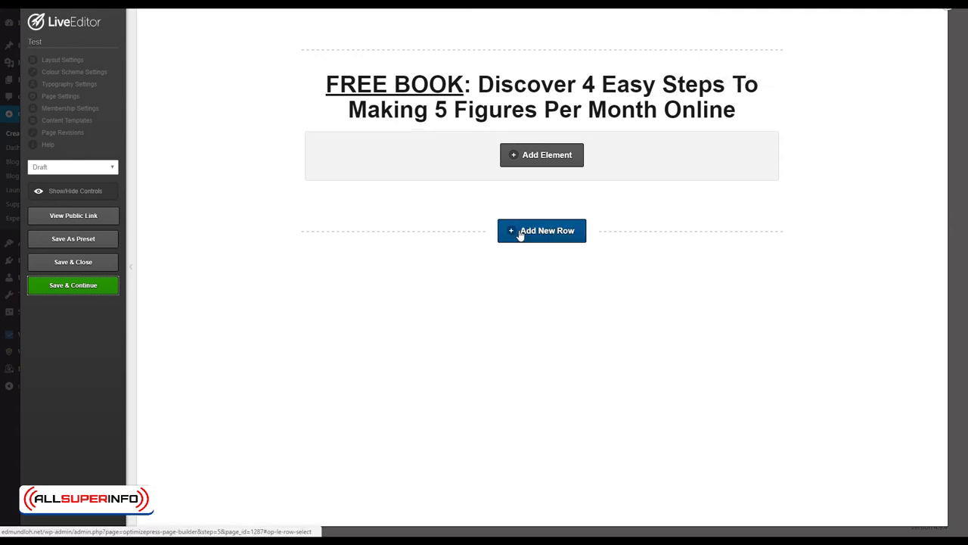
# Insert a new 2-column row below the headline
pyautogui.click(524, 235)
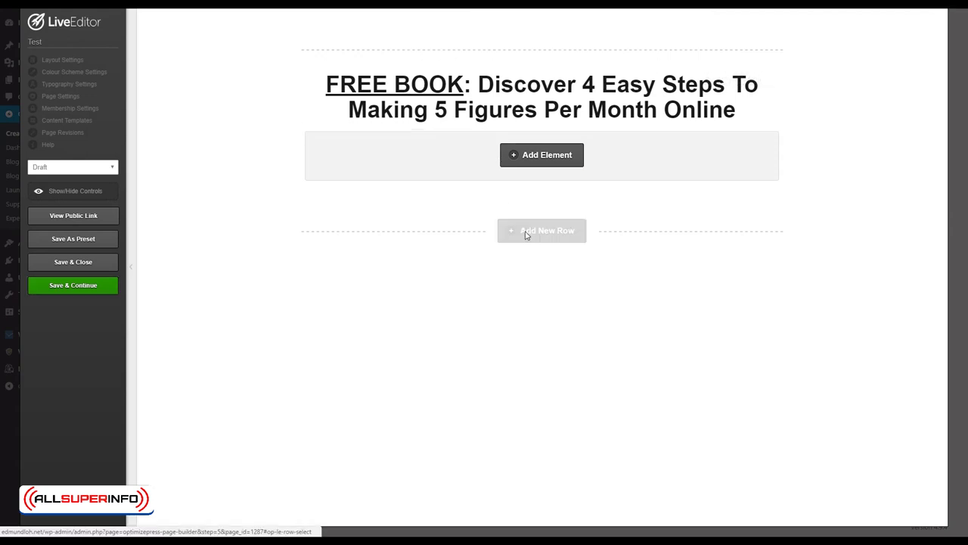
pyautogui.click(402, 149)
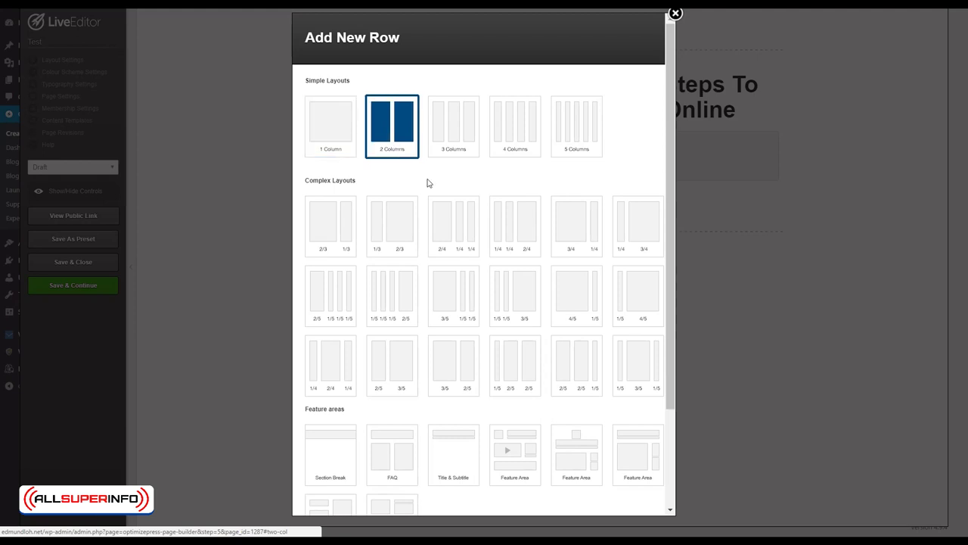
pyautogui.scroll(-3, 553, 319)
pyautogui.click(619, 488)
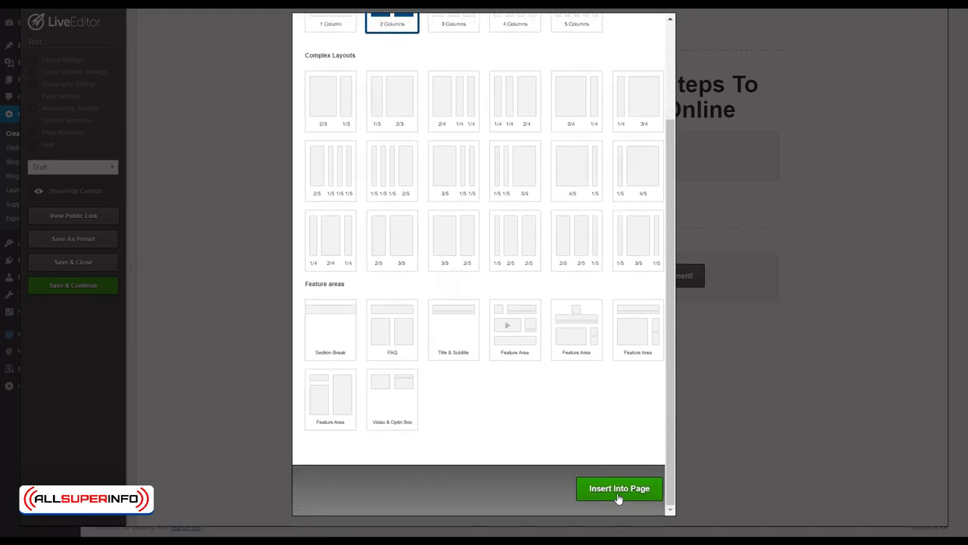
# Set the new row's top and bottom padding to 50 and apply it
pyautogui.moveTo(529, 257)
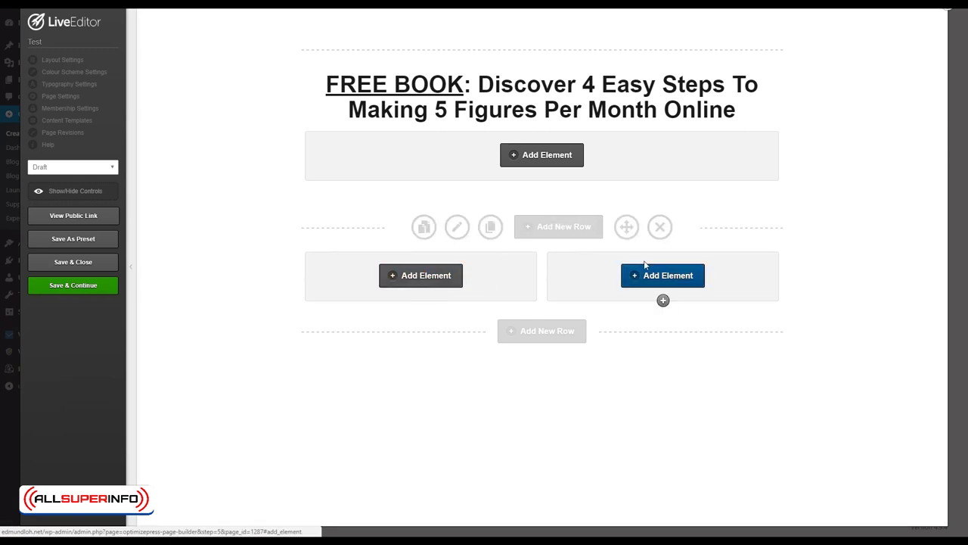
pyautogui.click(458, 228)
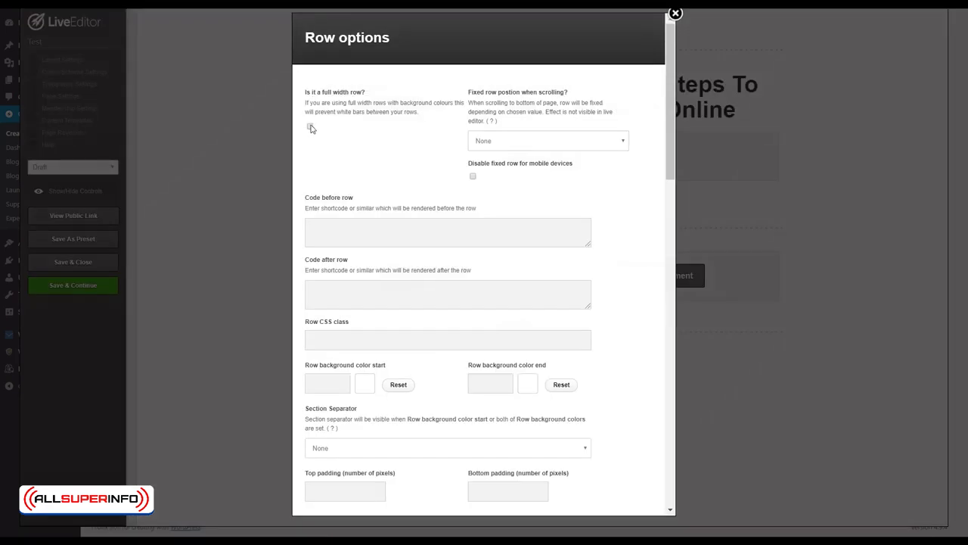
pyautogui.scroll(-2, 422, 259)
pyautogui.click(338, 341)
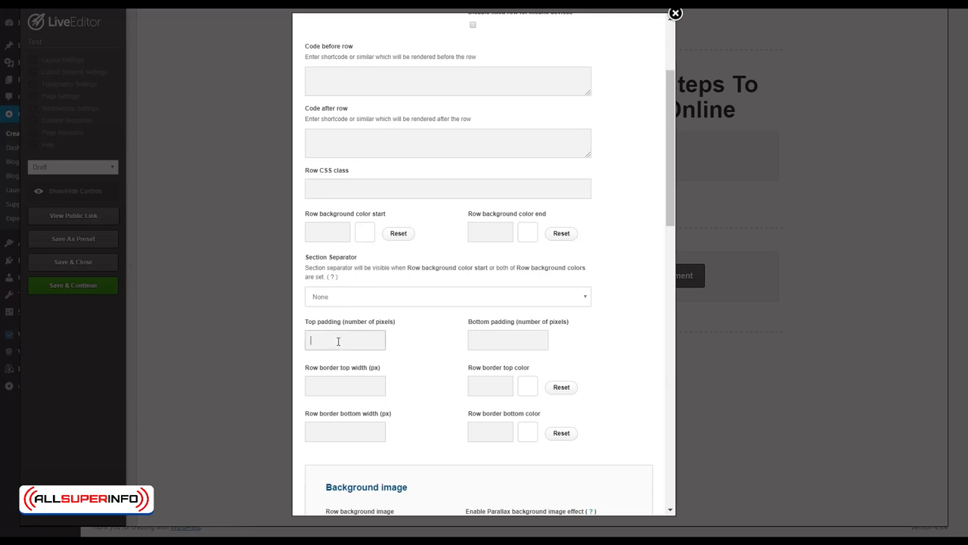
pyautogui.click(474, 339)
pyautogui.write('50')
pyautogui.click(475, 324)
pyautogui.scroll(-10, 473, 400)
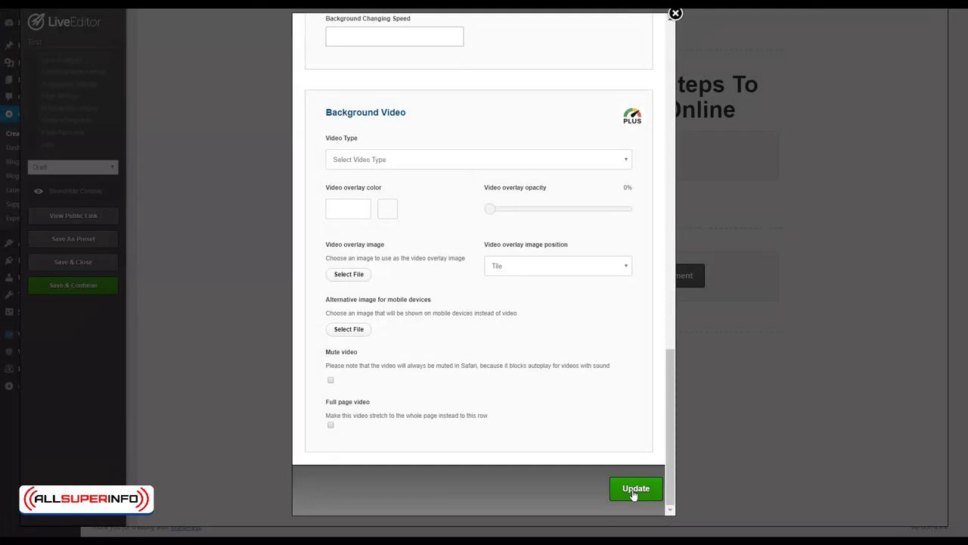
pyautogui.click(628, 488)
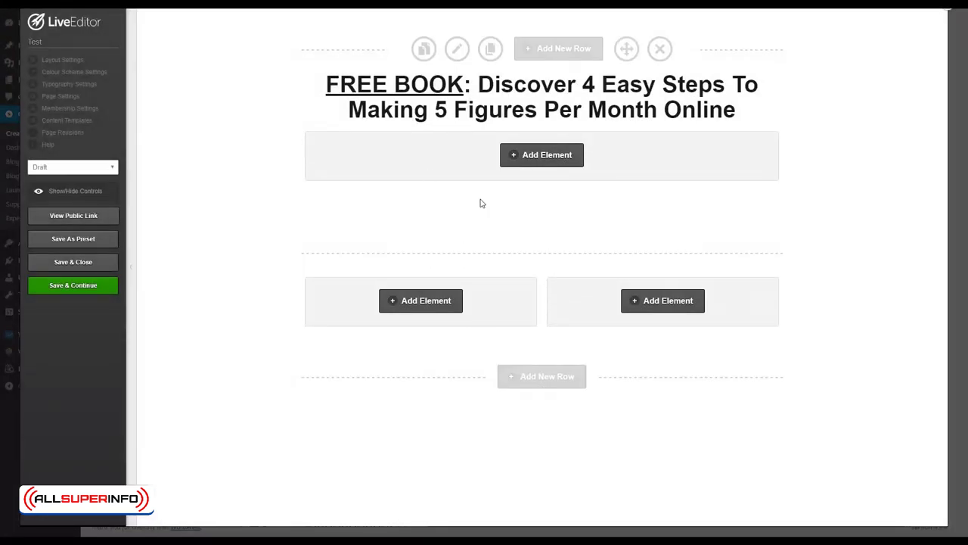
# Add an Images element with the plain image style to the left column
pyautogui.click(426, 301)
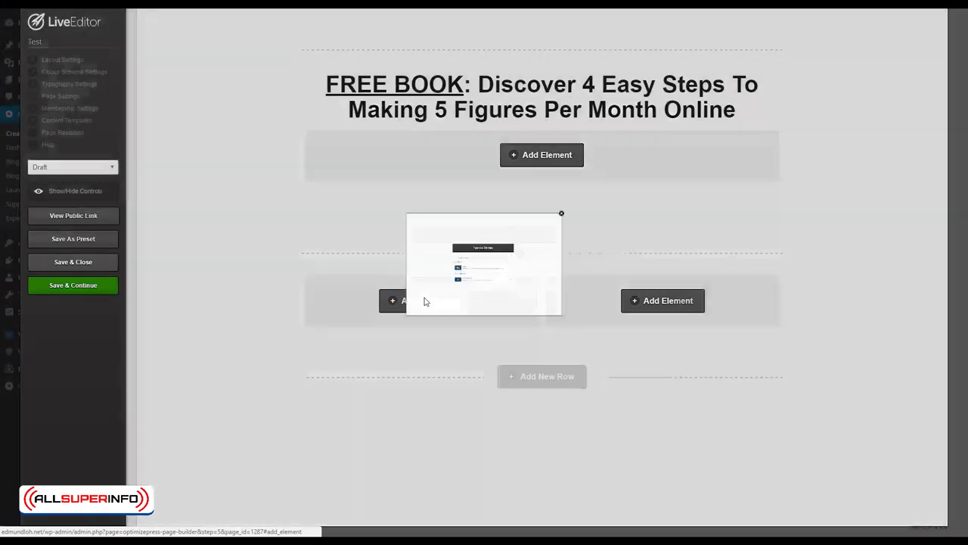
pyautogui.write('headl')
pyautogui.hotkey('ctrl', 'a')
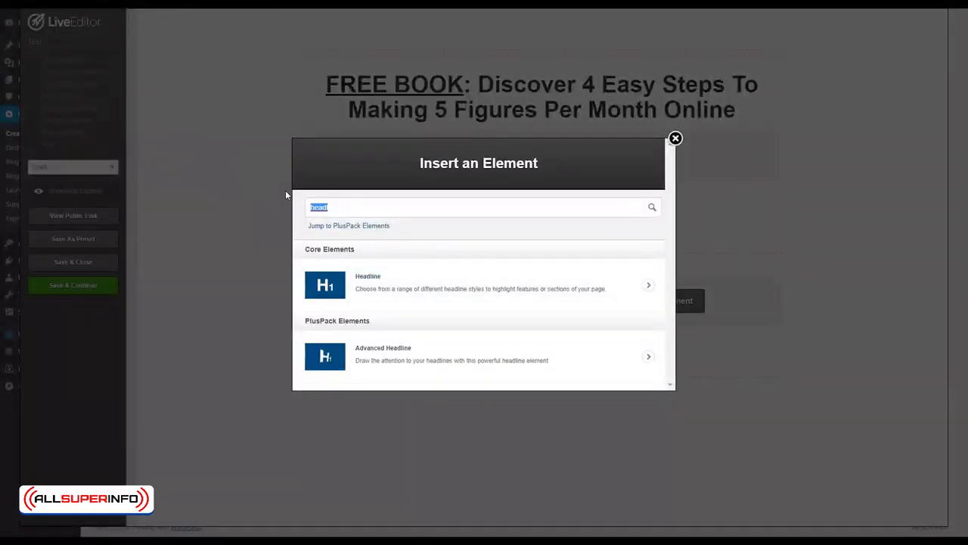
pyautogui.press('BackSpace')
pyautogui.write('image')
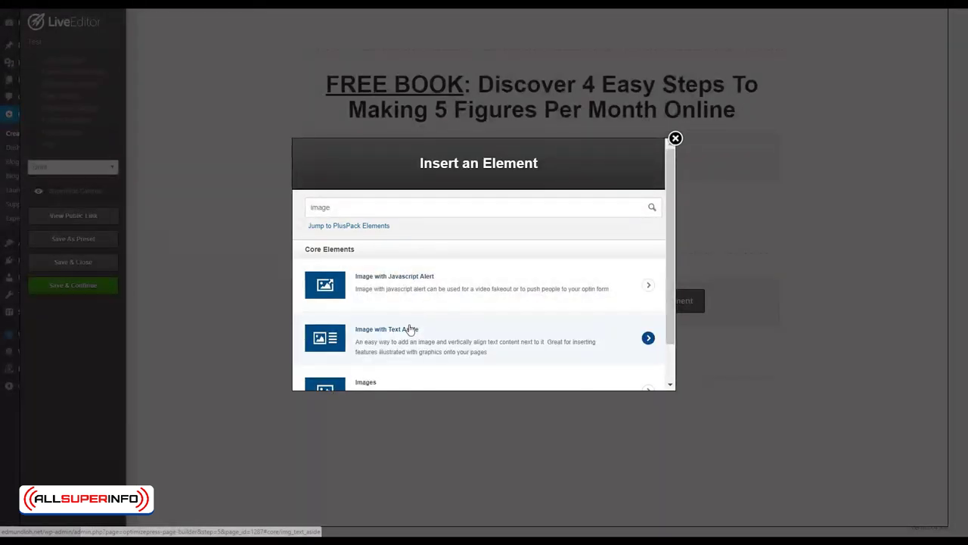
pyautogui.scroll(-1, 411, 328)
pyautogui.click(401, 342)
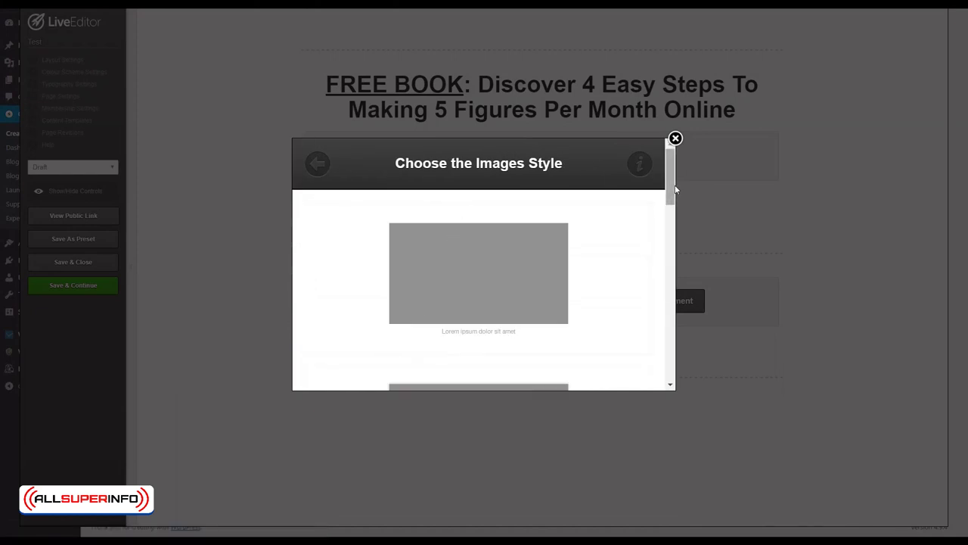
pyautogui.moveTo(670, 182)
pyautogui.mouseDown()
pyautogui.moveTo(671, 196)
pyautogui.moveTo(670, 180)
pyautogui.mouseUp()
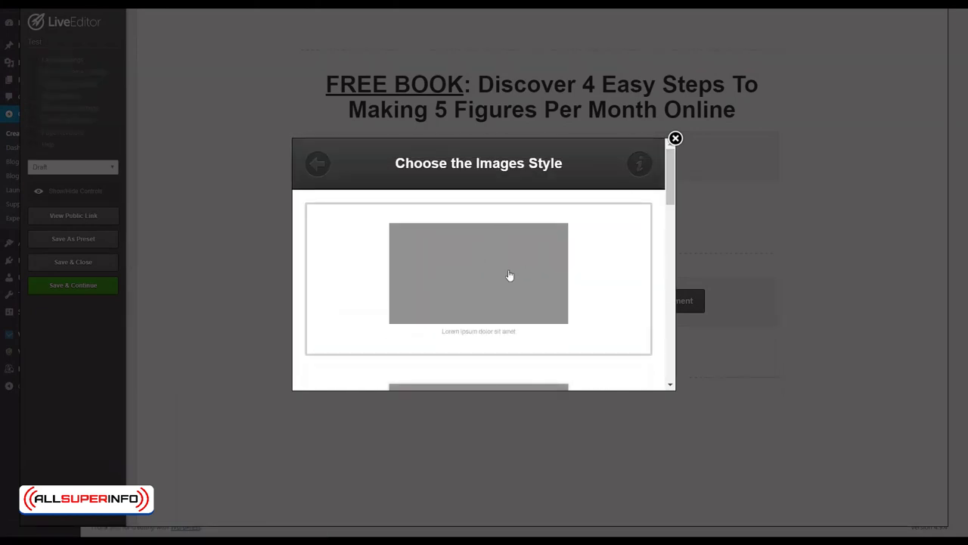
pyautogui.click(512, 280)
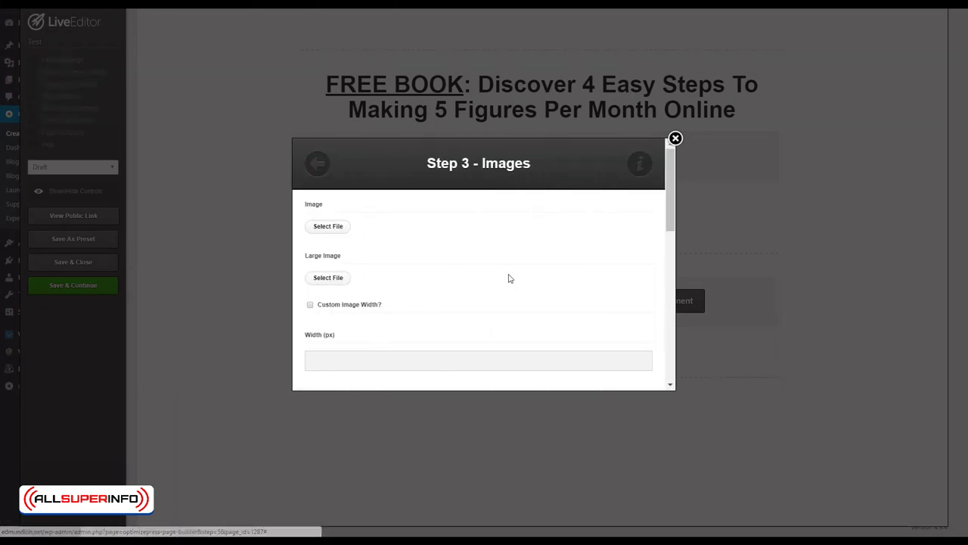
# Insert the webinar-internet-income-secrets image from the Media Library at full width
pyautogui.click(327, 231)
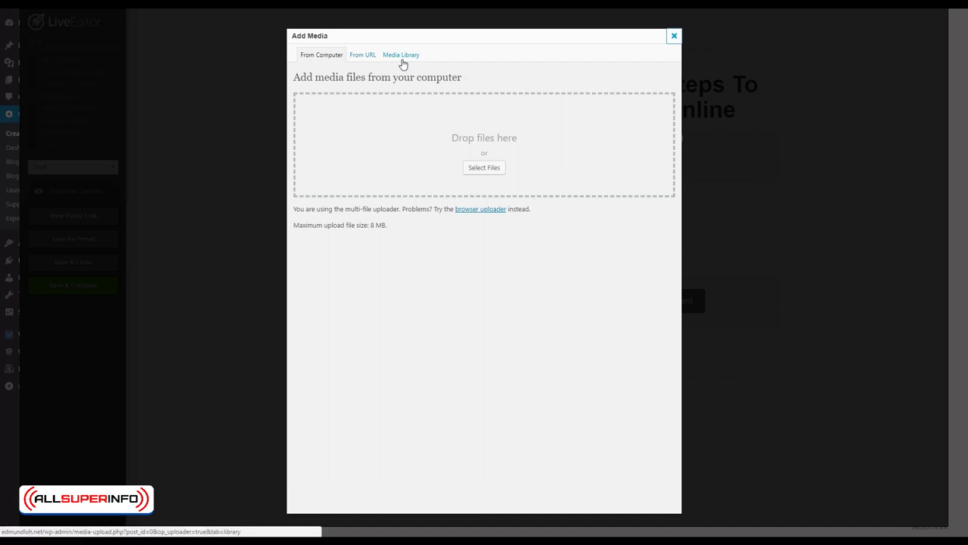
pyautogui.click(401, 59)
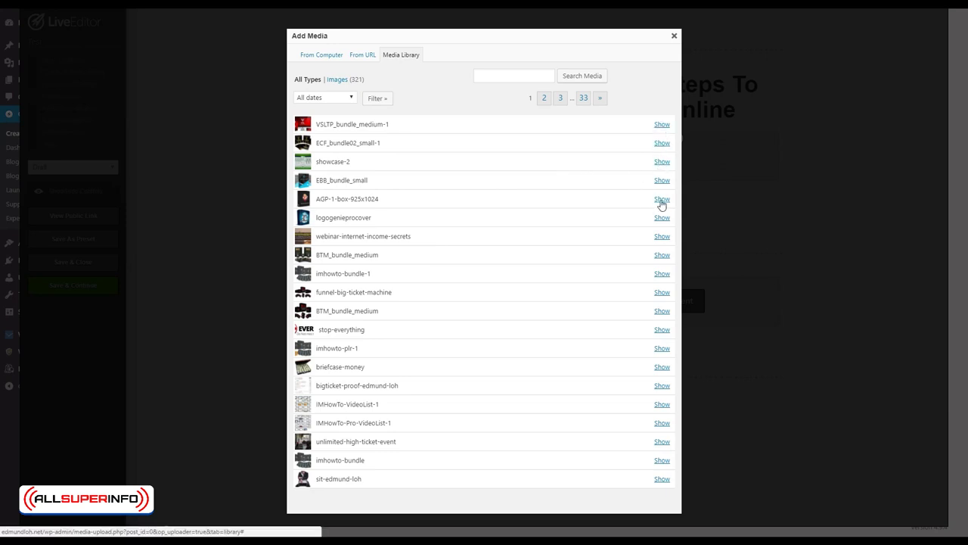
pyautogui.click(660, 235)
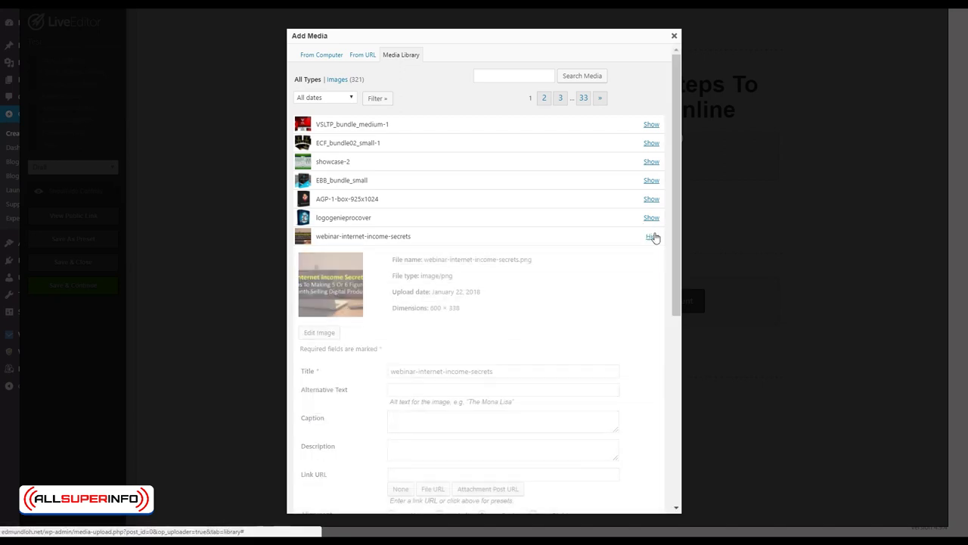
pyautogui.scroll(-1, 399, 349)
pyautogui.scroll(-2, 396, 378)
pyautogui.click(415, 344)
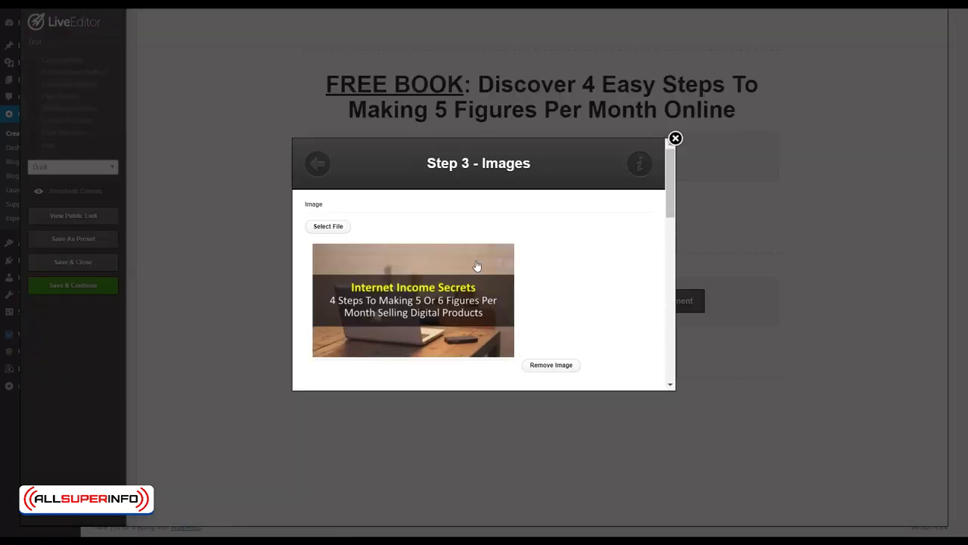
pyautogui.scroll(-5, 549, 285)
pyautogui.scroll(-5, 387, 209)
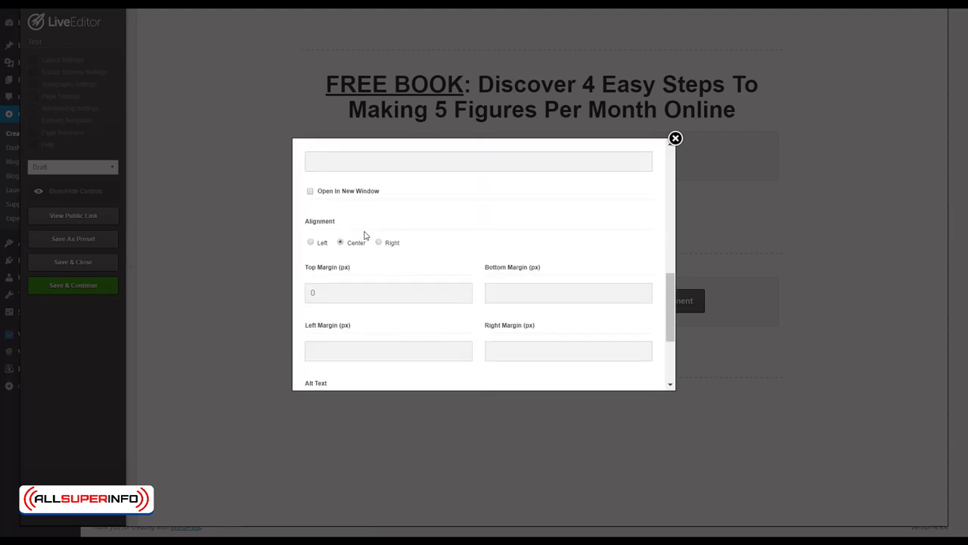
pyautogui.scroll(-2, 600, 298)
pyautogui.scroll(1, 622, 386)
pyautogui.scroll(-1, 623, 372)
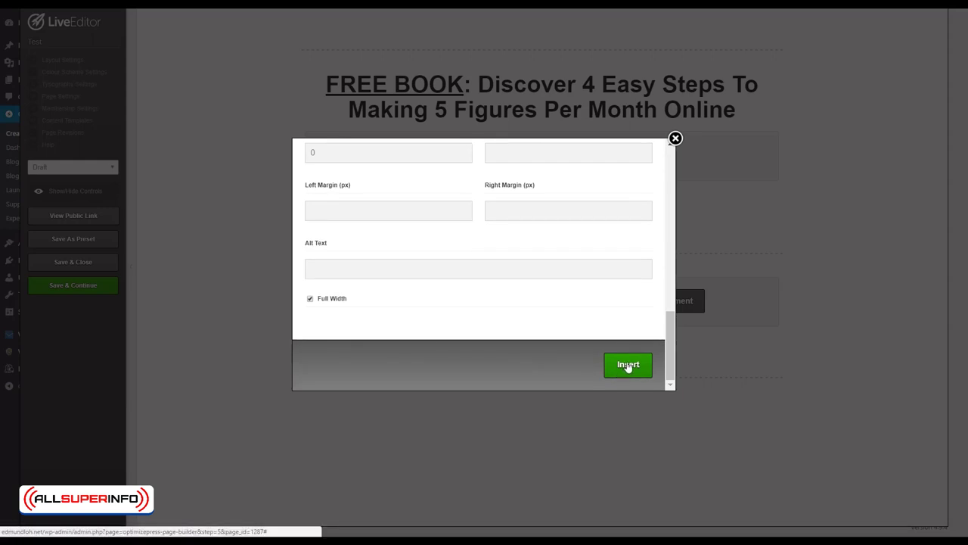
pyautogui.click(627, 366)
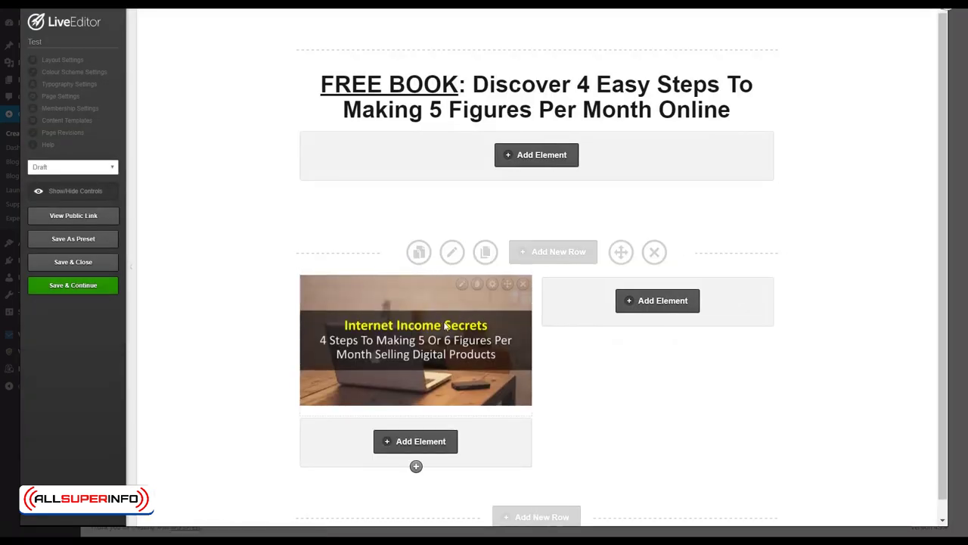
# Add a default Text Block reading 'You Will Discover...' in bold to the right column
pyautogui.click(645, 302)
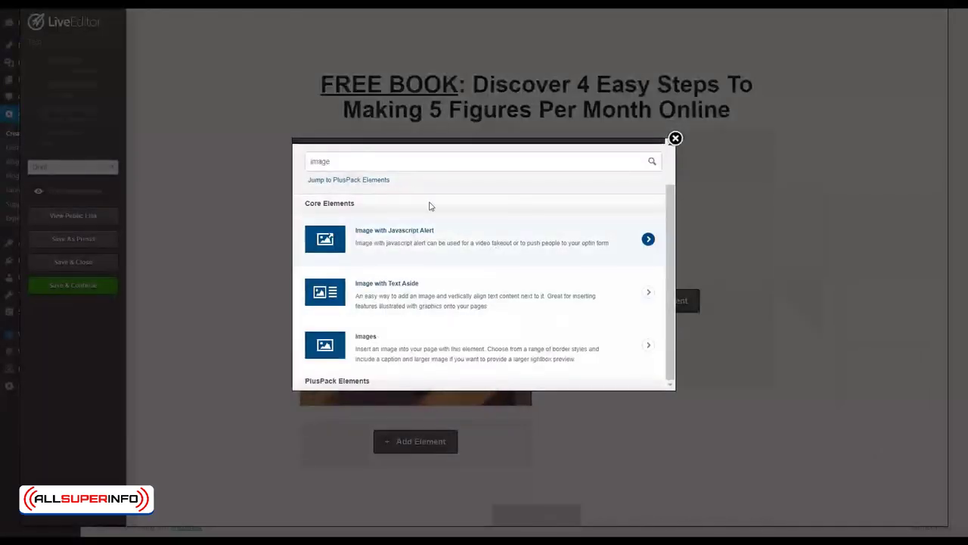
pyautogui.moveTo(389, 165); pyautogui.dragTo(285, 172)
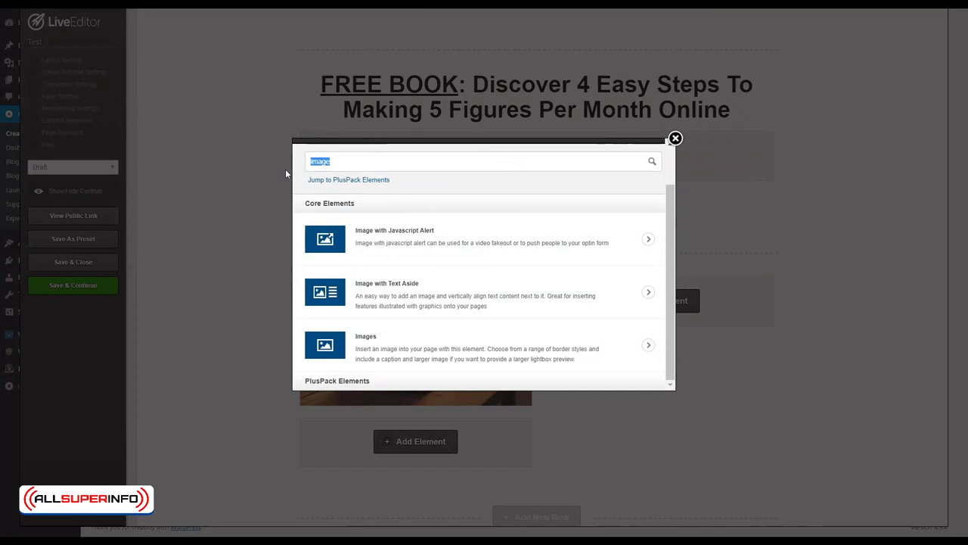
pyautogui.write('text b')
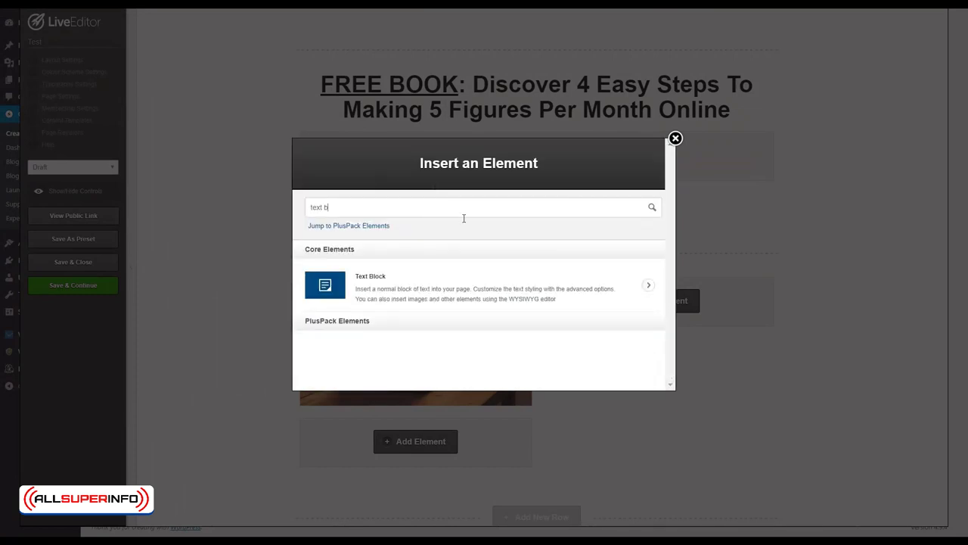
pyautogui.click(465, 276)
pyautogui.click(469, 253)
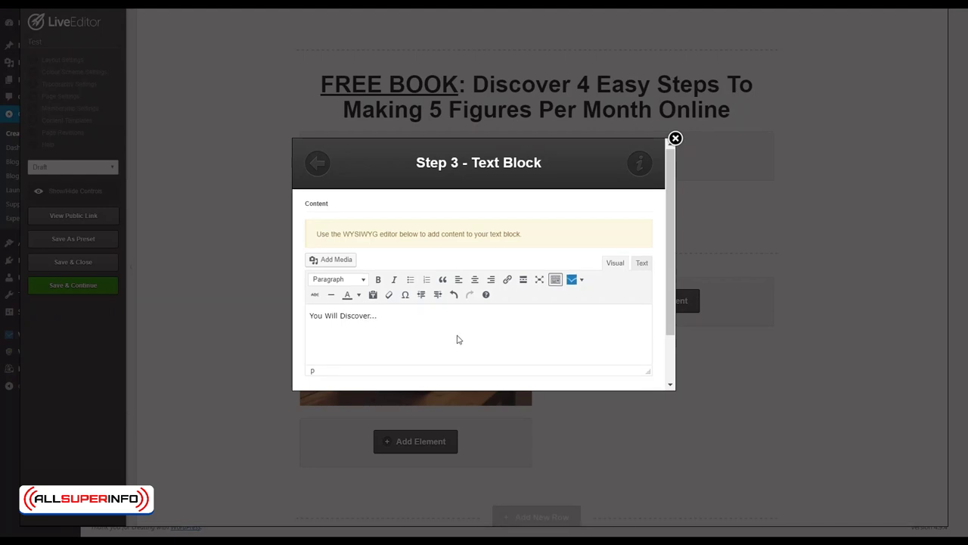
pyautogui.scroll(-1, 458, 334)
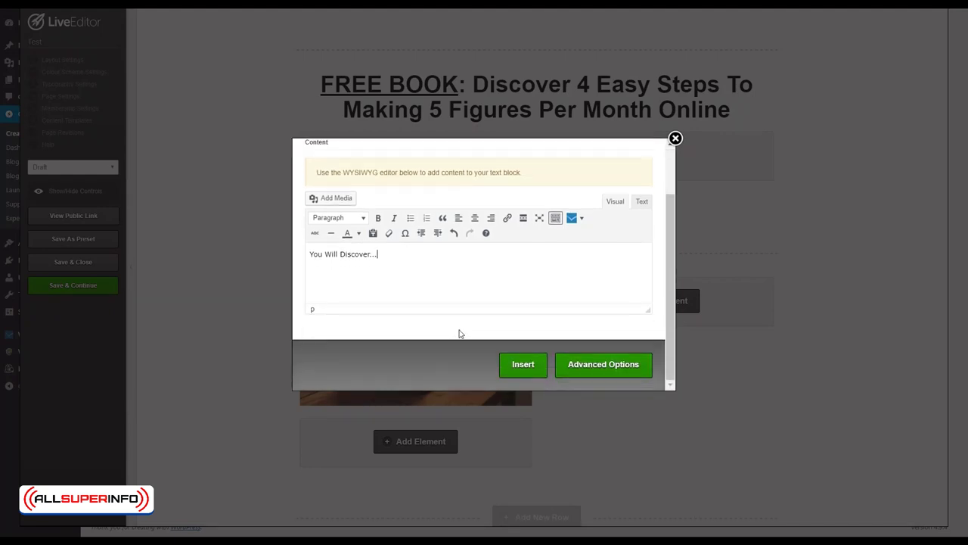
pyautogui.tripleClick(384, 249)
pyautogui.click(379, 218)
pyautogui.click(408, 268)
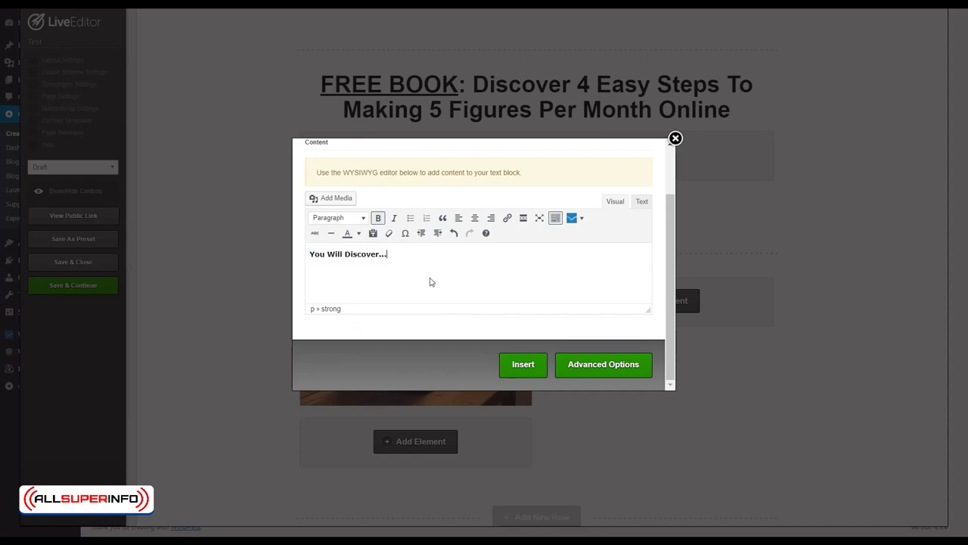
pyautogui.click(516, 369)
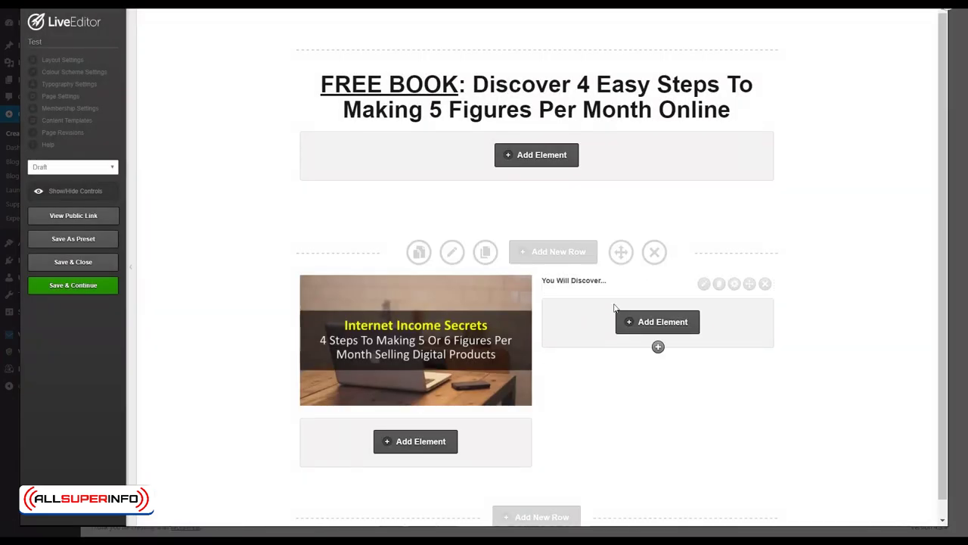
# Start a Bullet Block under the heading with the large green checkmark icon
pyautogui.click(632, 323)
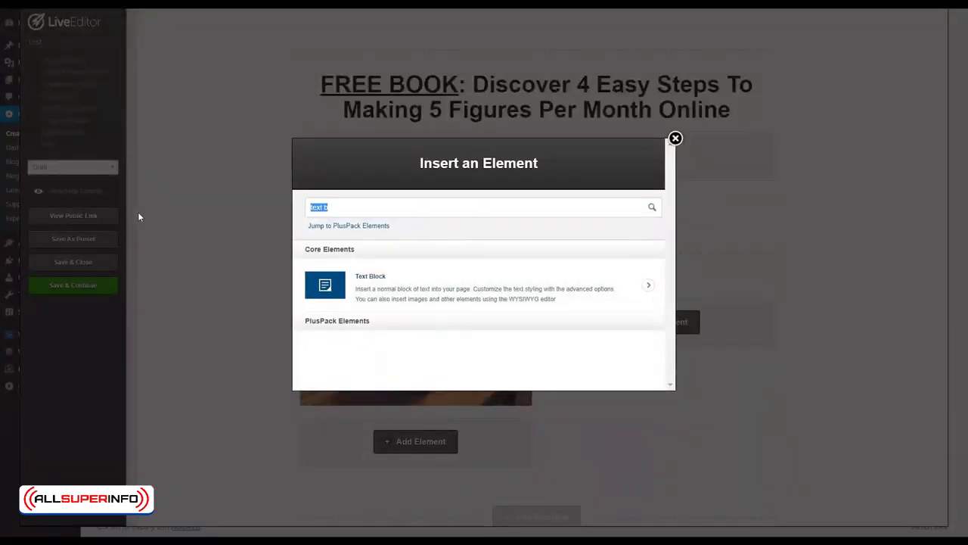
pyautogui.write('bullet')
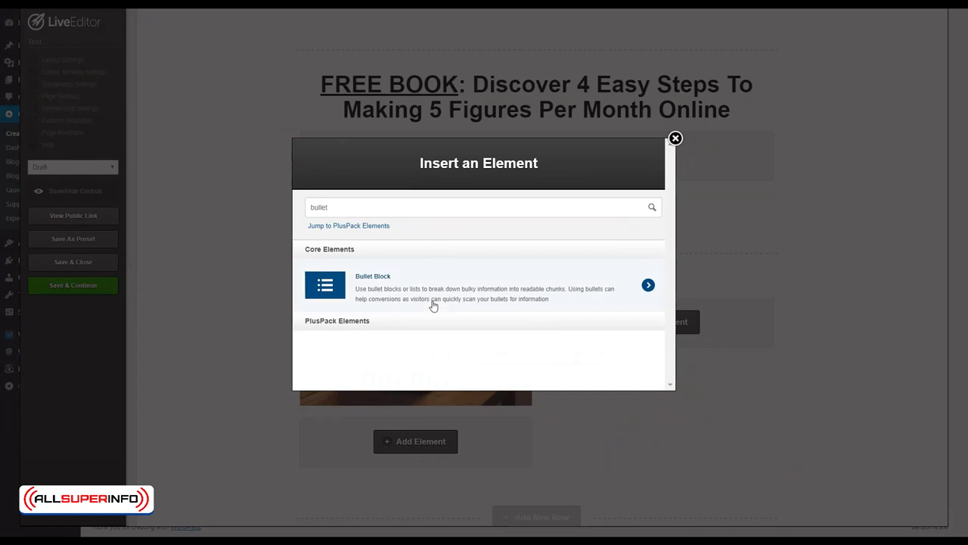
pyautogui.click(431, 301)
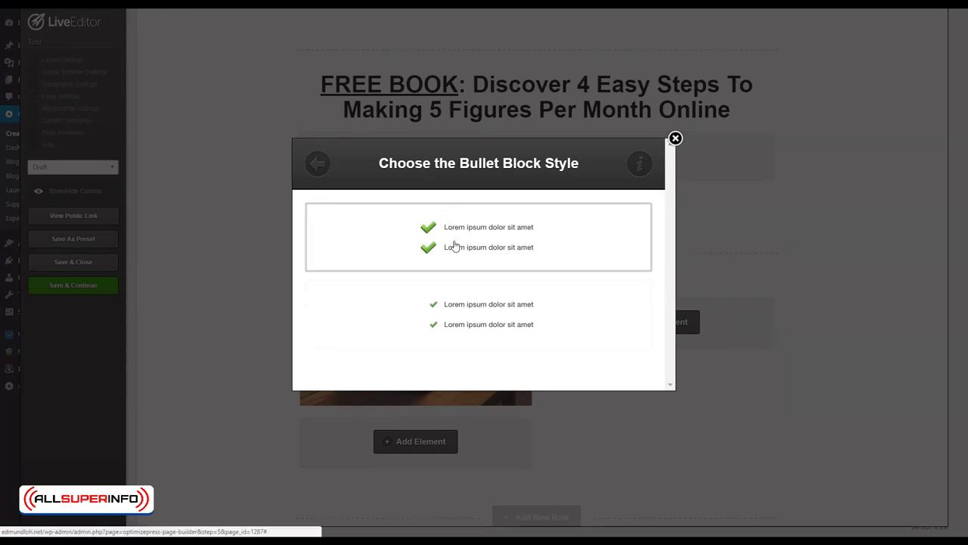
pyautogui.click(447, 250)
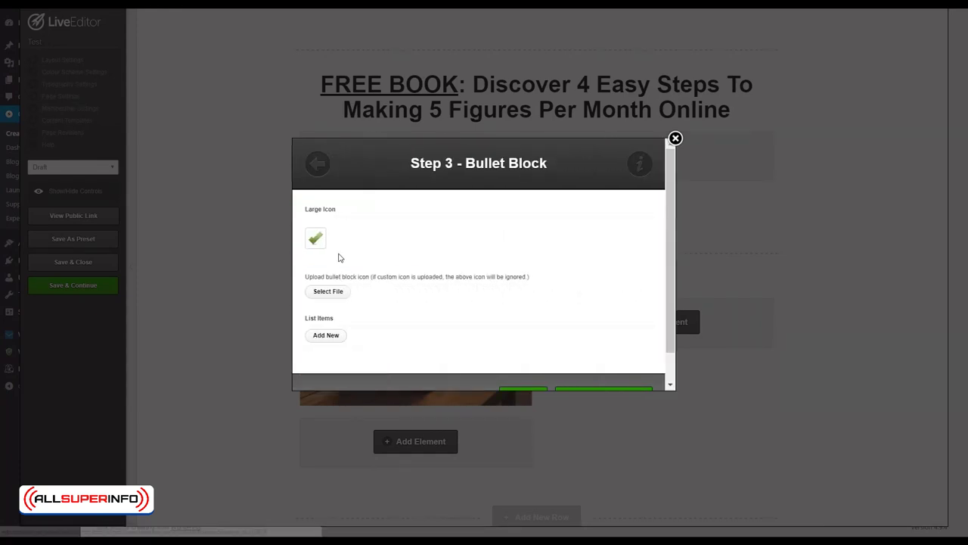
pyautogui.click(319, 247)
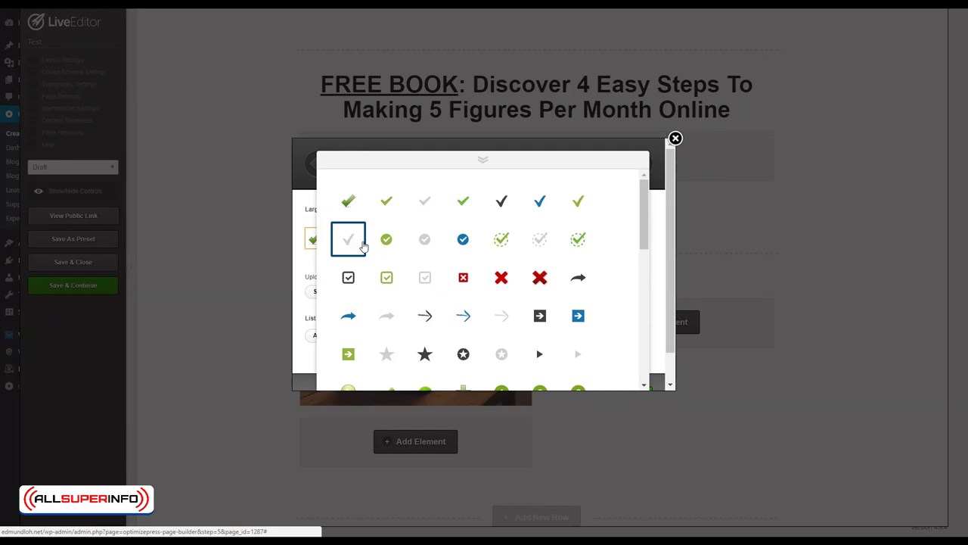
pyautogui.click(575, 206)
pyautogui.scroll(-1, 415, 268)
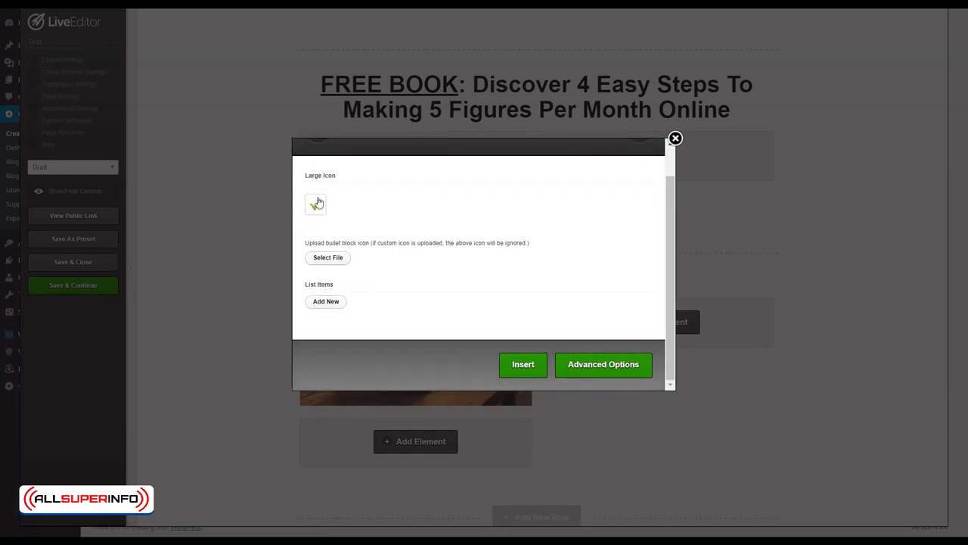
# Add four empty items to the checkmark list
pyautogui.click(320, 301)
pyautogui.click(328, 336)
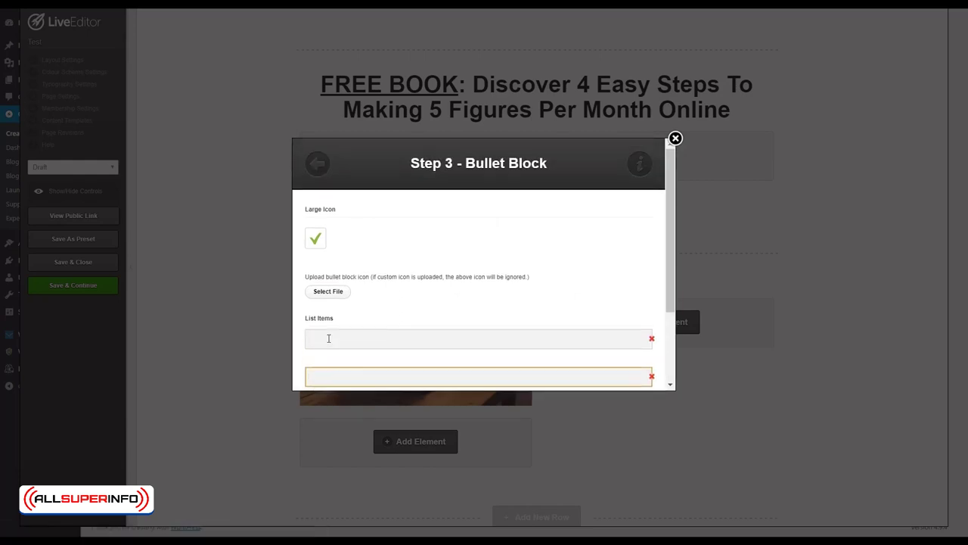
pyautogui.scroll(-2, 329, 362)
pyautogui.click(325, 312)
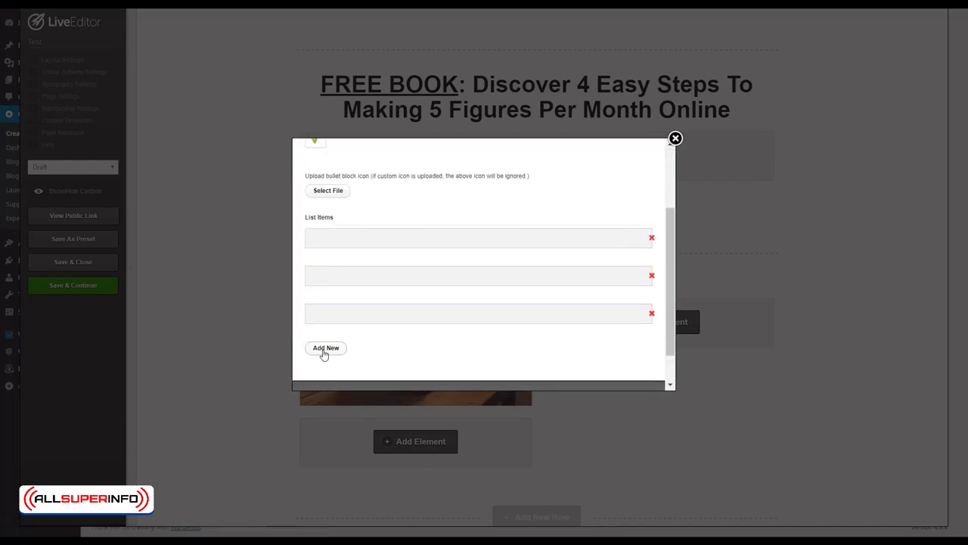
pyautogui.click(323, 350)
# Write the benefit points, e.g. 'The #1 little known secret to doubling your profits...', and insert the list
pyautogui.click(351, 238)
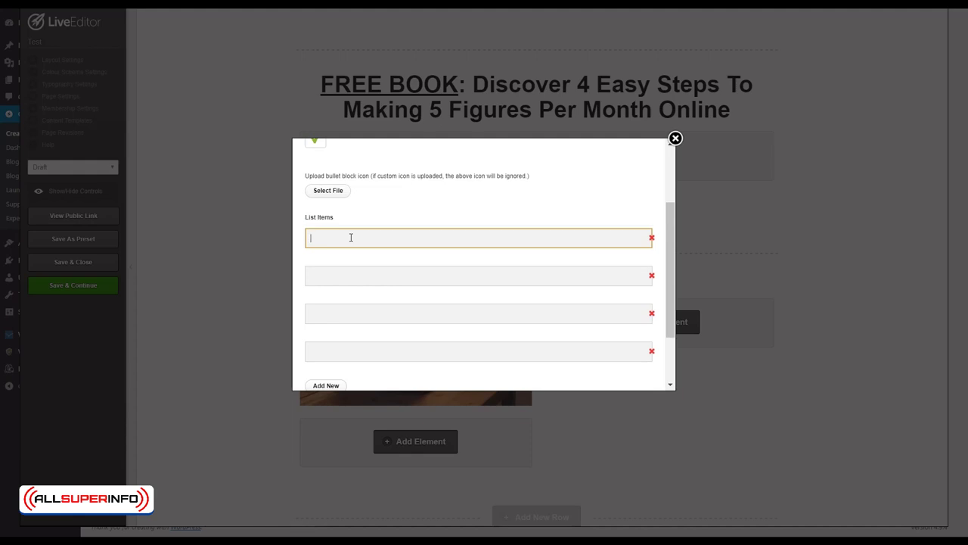
pyautogui.write('Th')
pyautogui.write('ple, easy-to-follow steps to cr')
pyautogui.write('eating a')
pyautogui.write(' 5 figure per mo')
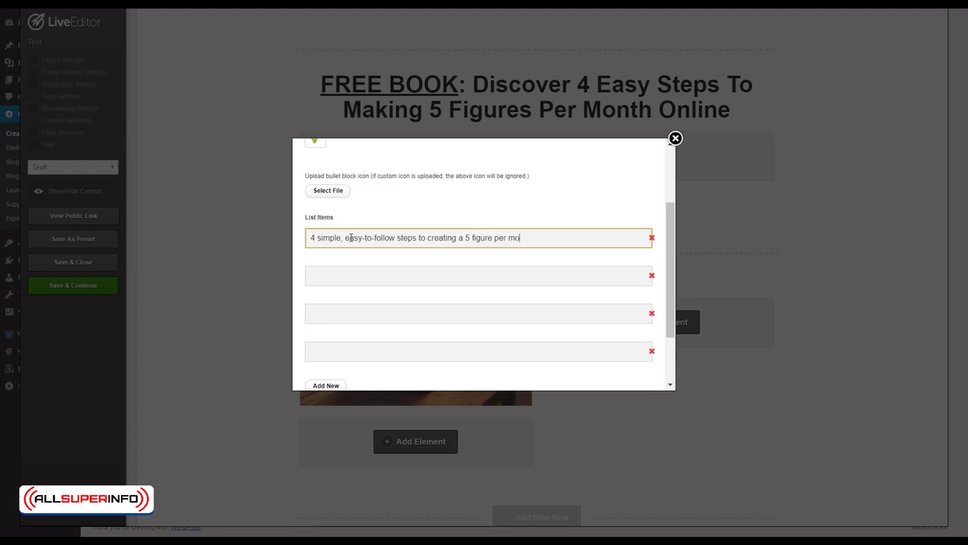
pyautogui.write('nth In')
pyautogui.write('ternet Business')
pyautogui.press('Tab')
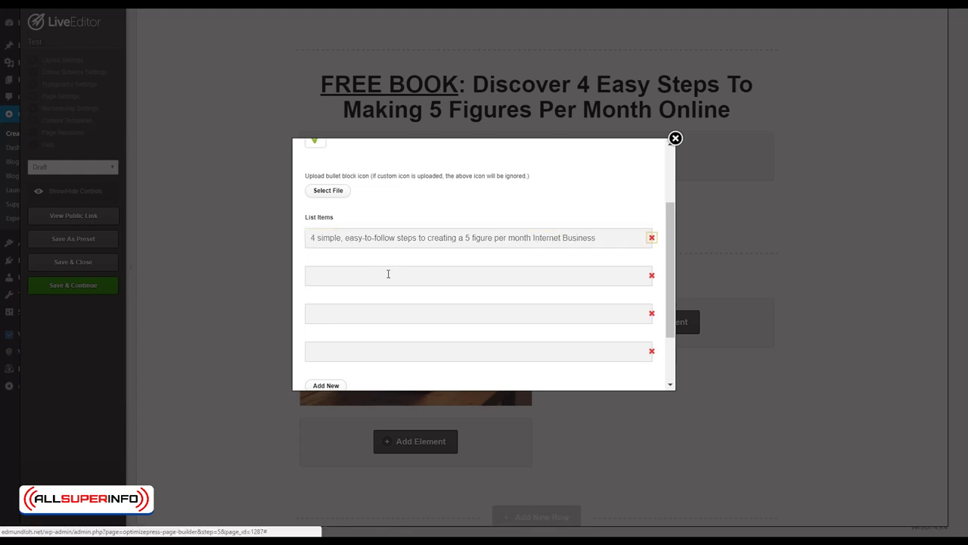
pyautogui.click(388, 274)
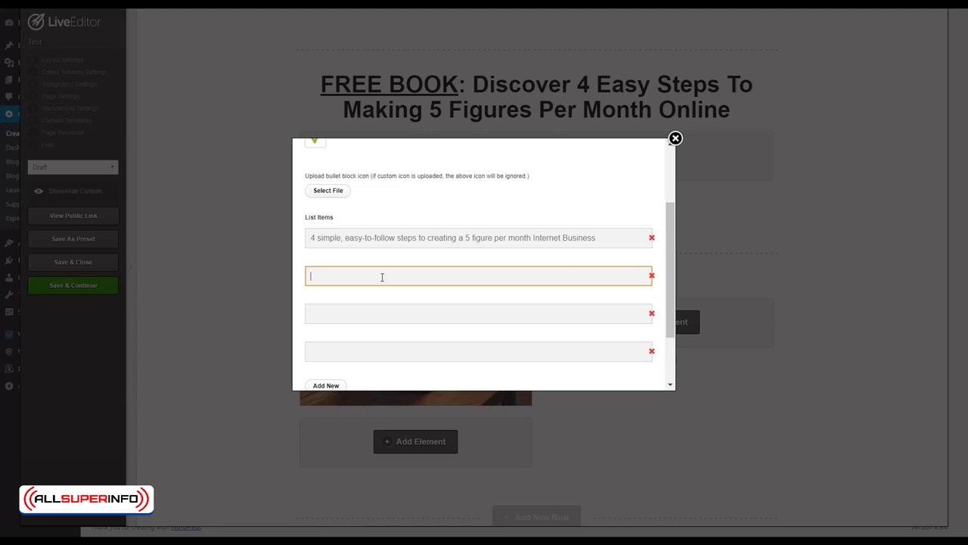
pyautogui.write('The #1 little known secret to doubling your profits within t')
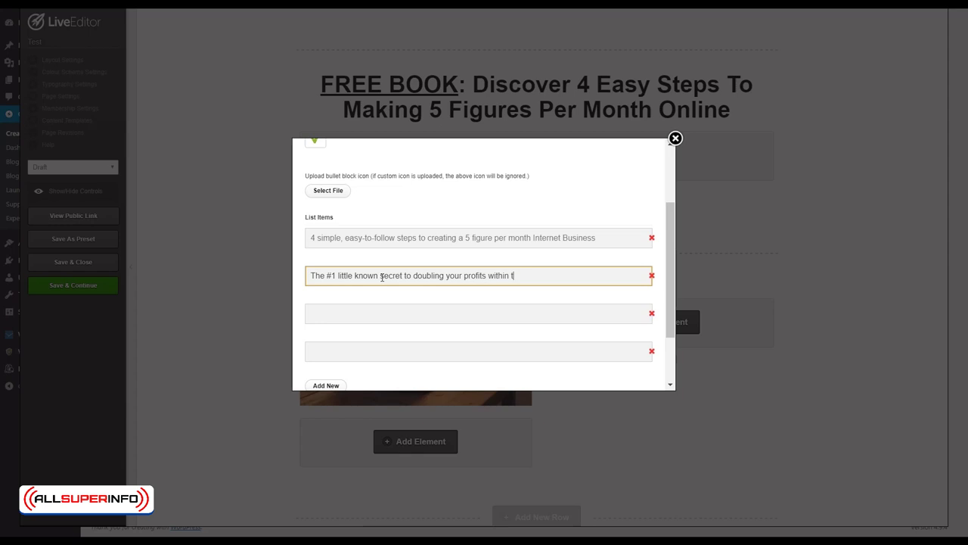
pyautogui.write('he next 48 hours')
pyautogui.click(388, 314)
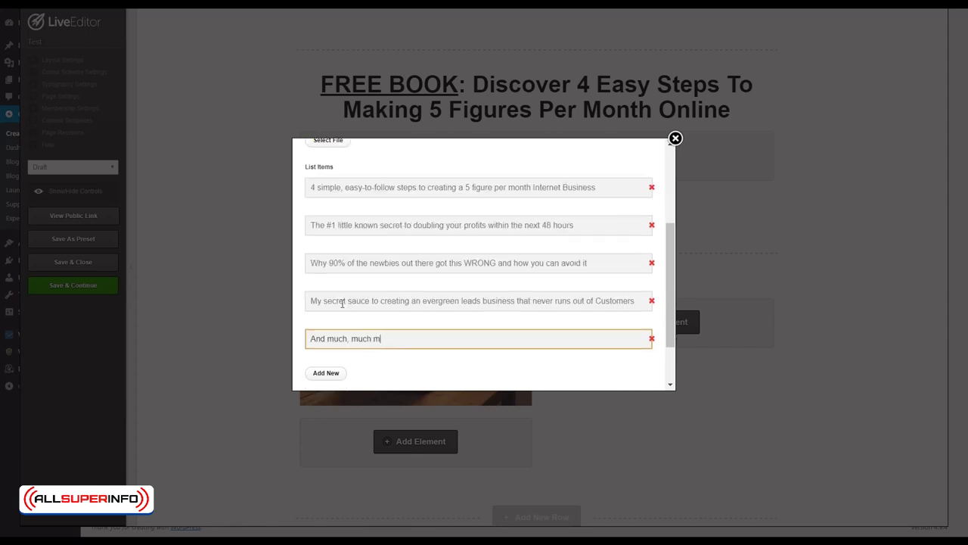
pyautogui.write('ore...')
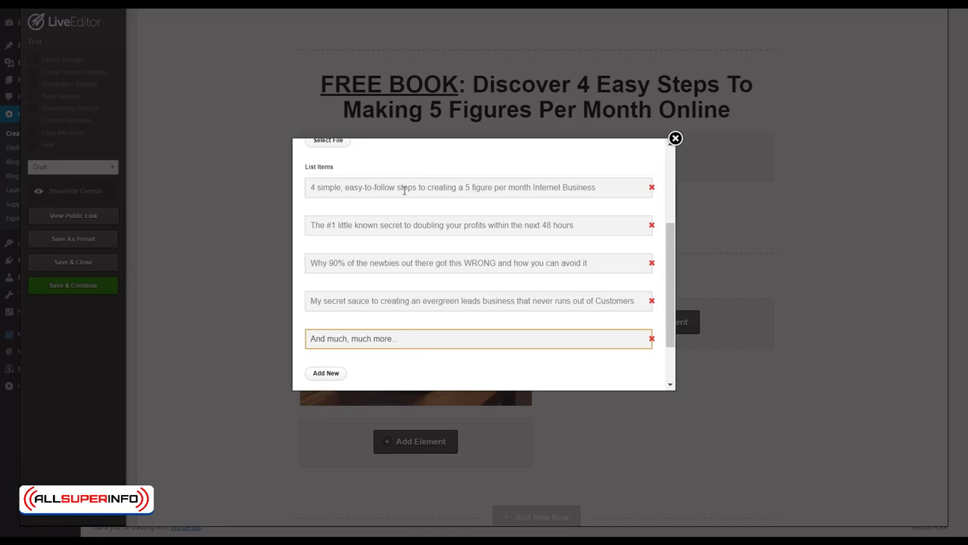
pyautogui.scroll(-2, 530, 318)
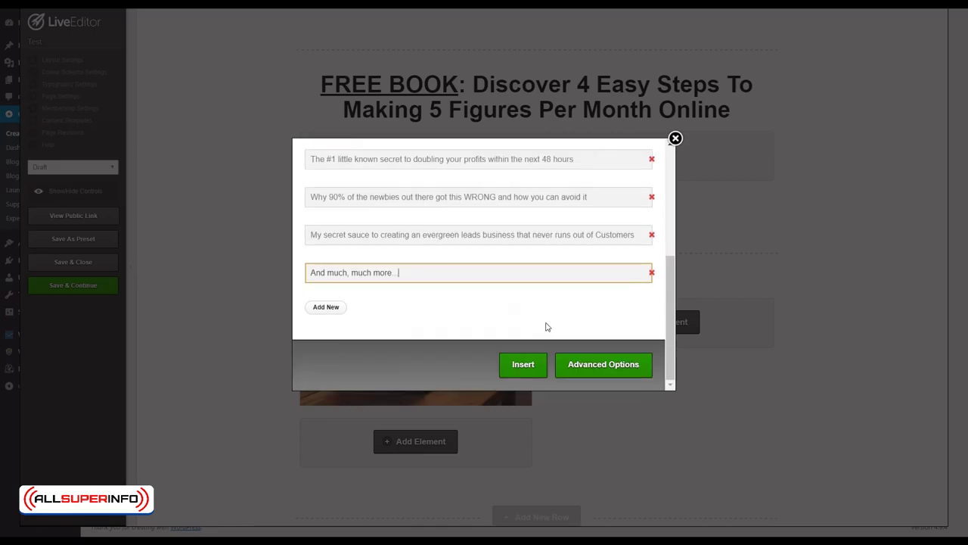
pyautogui.click(520, 364)
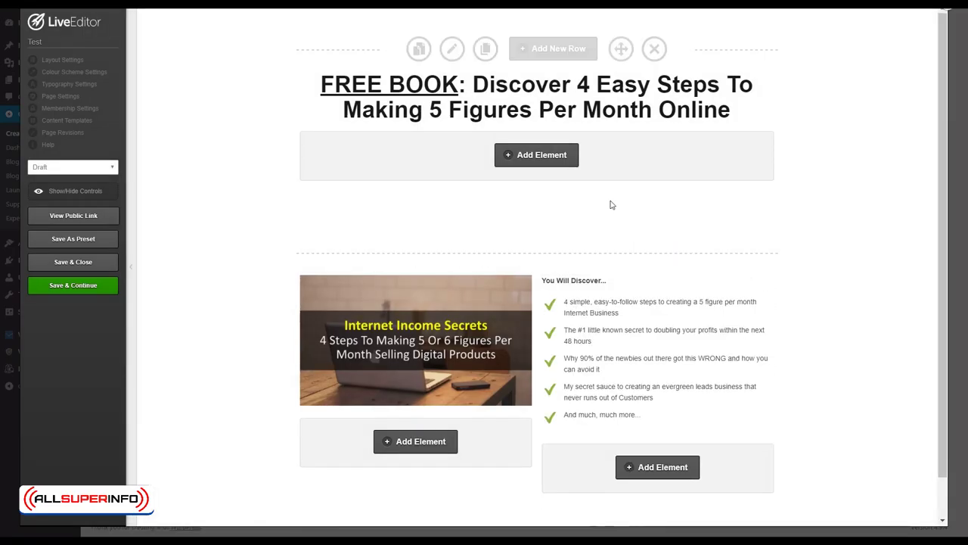
# Set the page's body text size to 20px in the typography settings
pyautogui.scroll(-1, 610, 205)
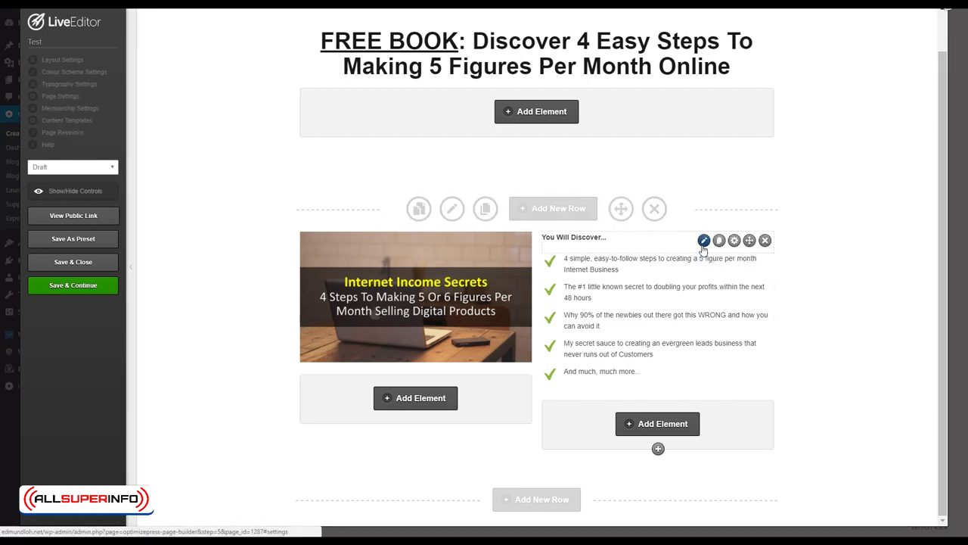
pyautogui.click(76, 84)
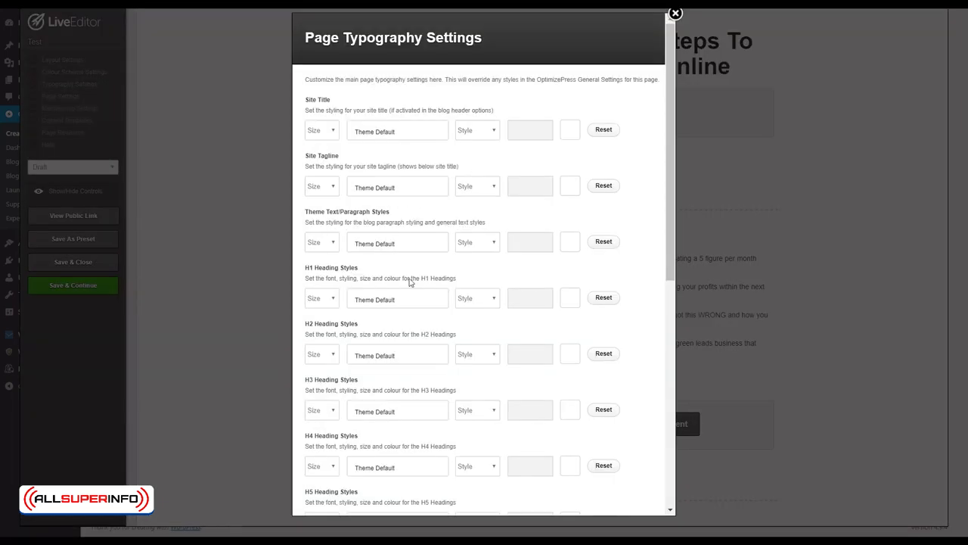
pyautogui.click(322, 248)
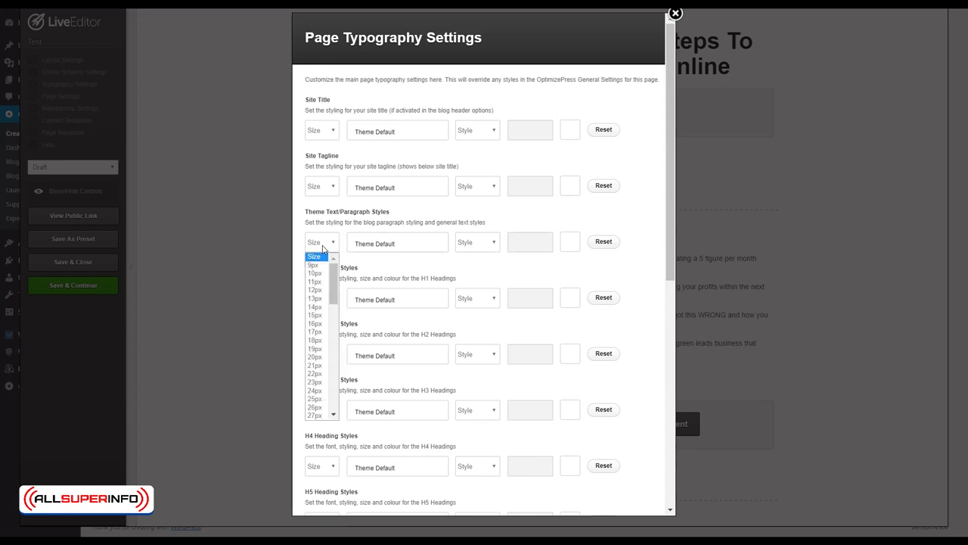
pyautogui.click(317, 357)
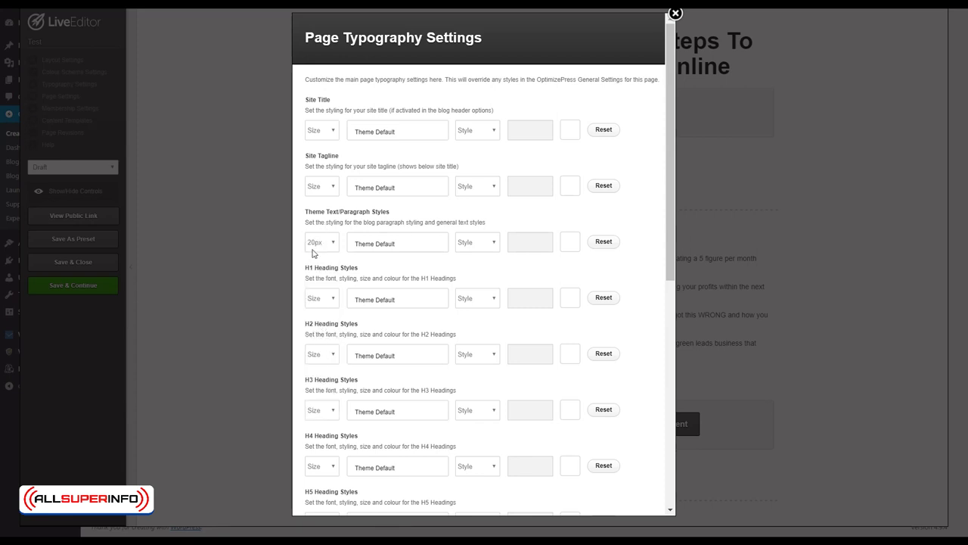
pyautogui.scroll(-6, 633, 378)
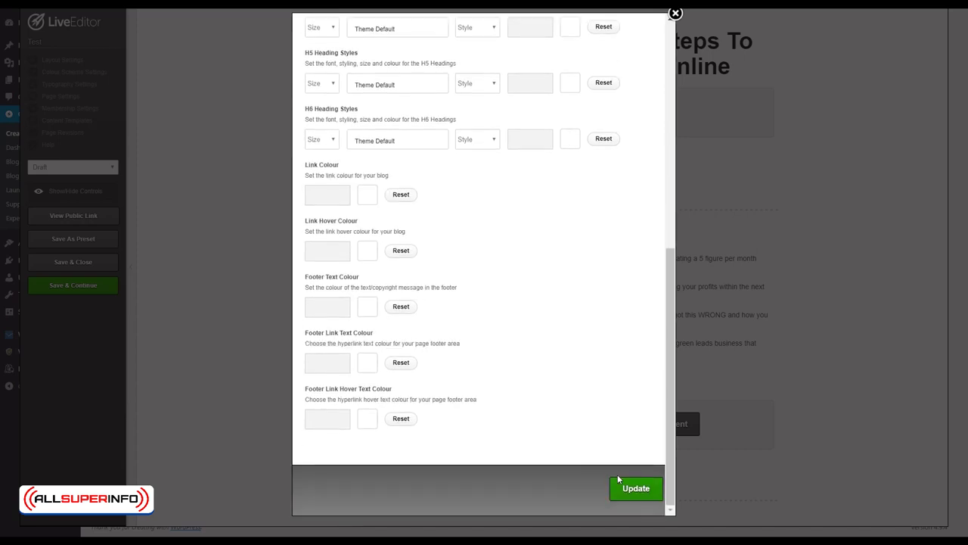
pyautogui.click(629, 489)
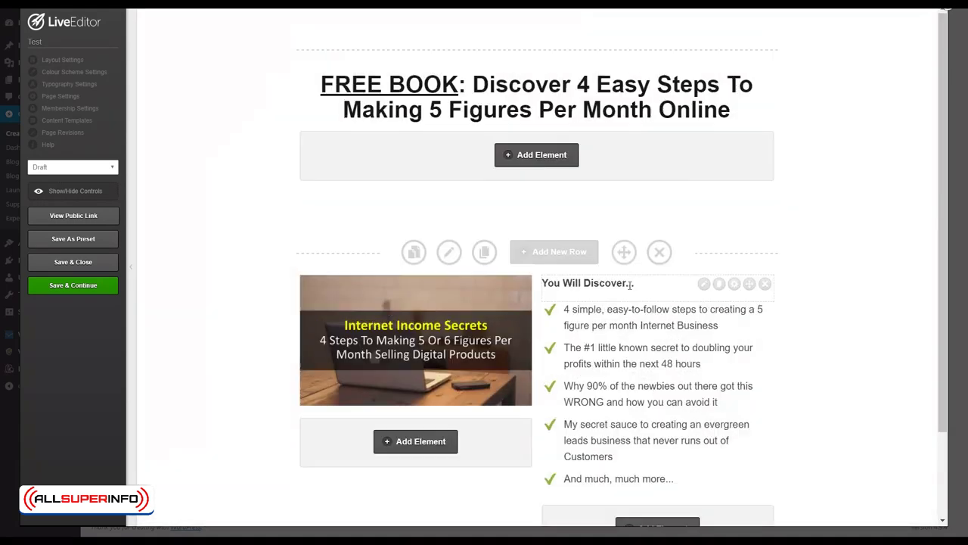
# Scroll the page to review the book image and benefit list row
pyautogui.scroll(-2, 622, 301)
pyautogui.scroll(2, 597, 182)
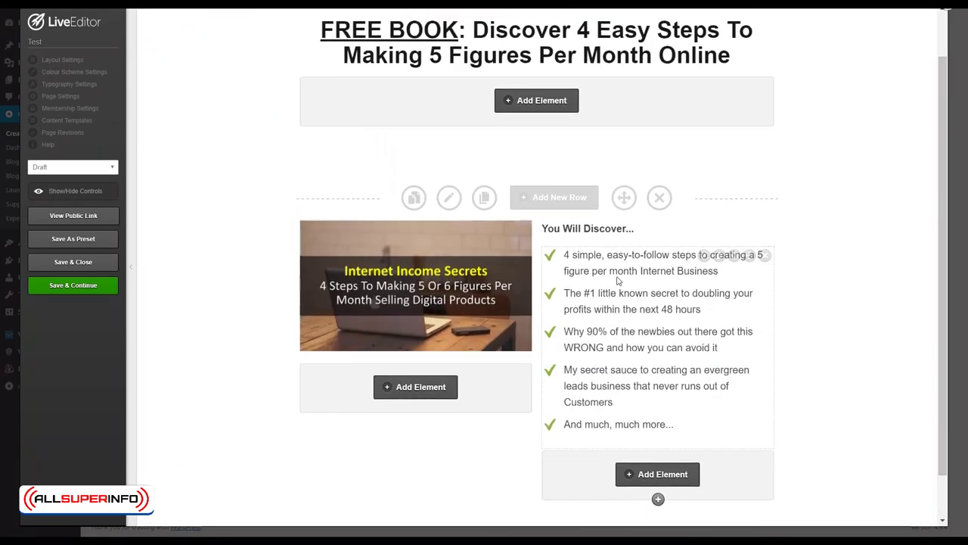
pyautogui.scroll(-2, 618, 339)
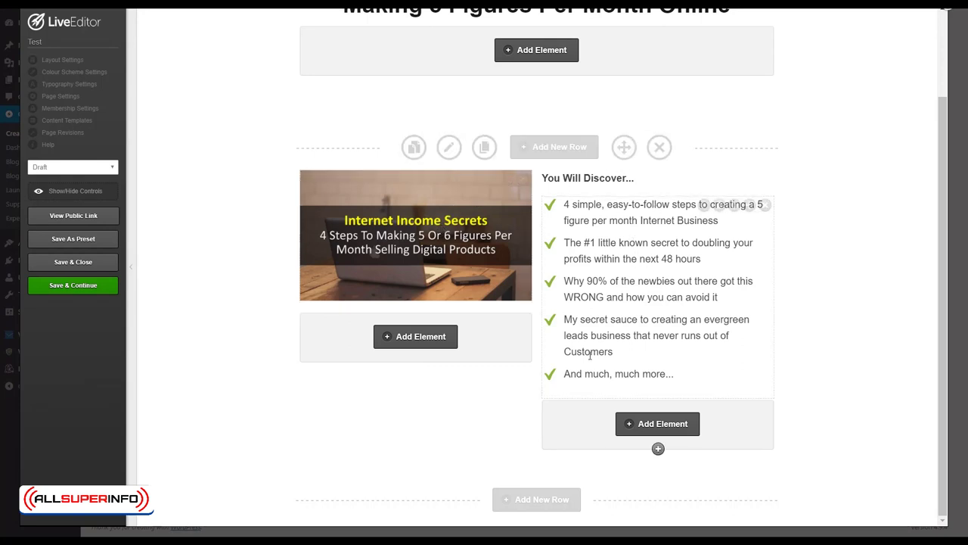
pyautogui.scroll(2, 630, 388)
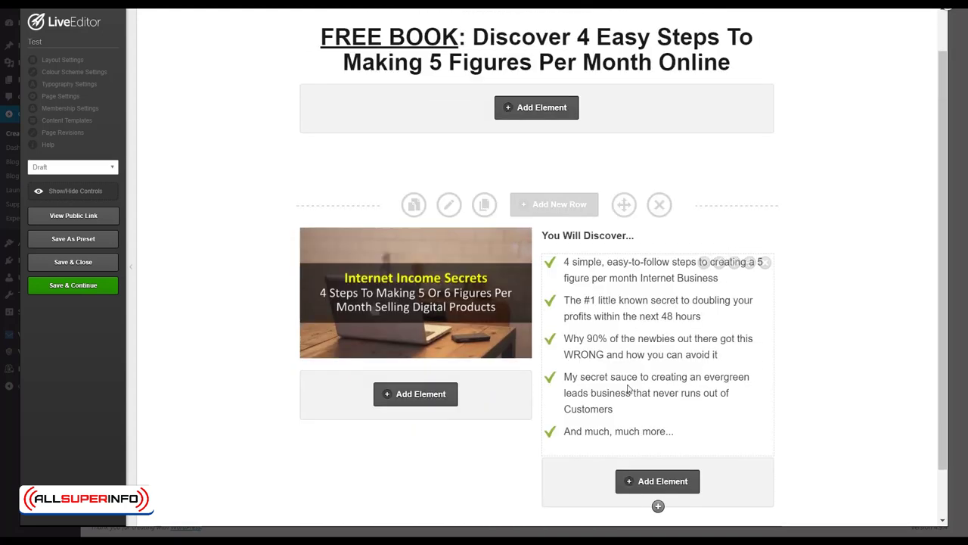
pyautogui.scroll(-2, 629, 388)
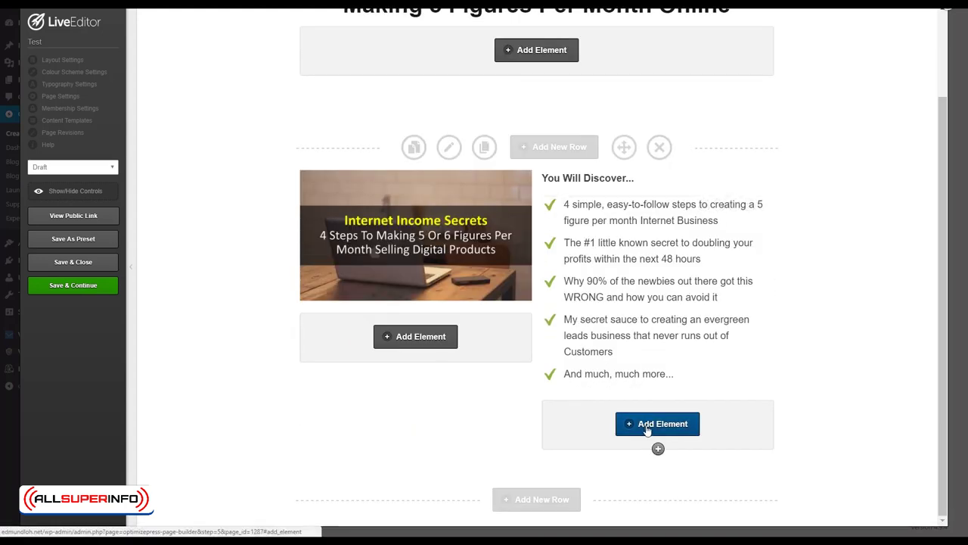
# Add an OverlayOptimizer element below the bullet list
pyautogui.click(647, 428)
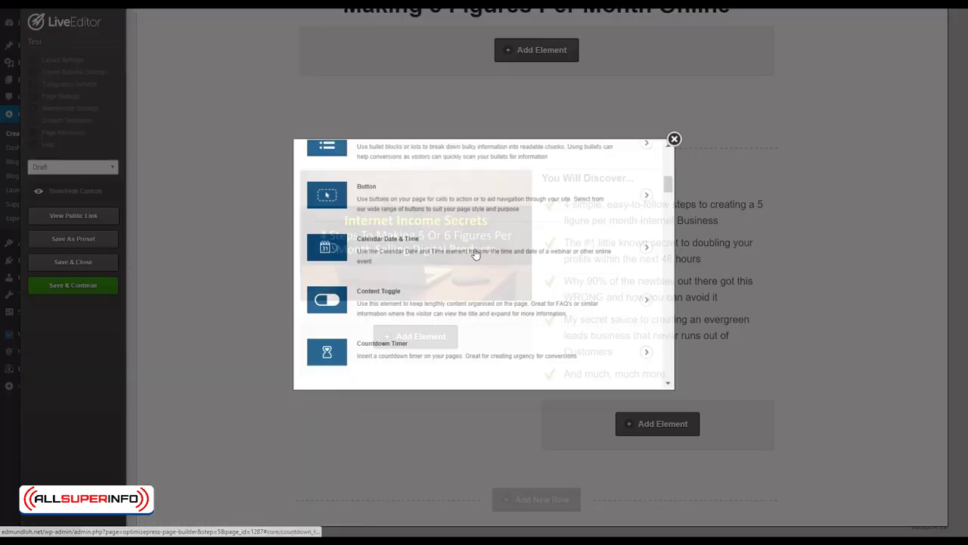
pyautogui.scroll(5, 430, 195)
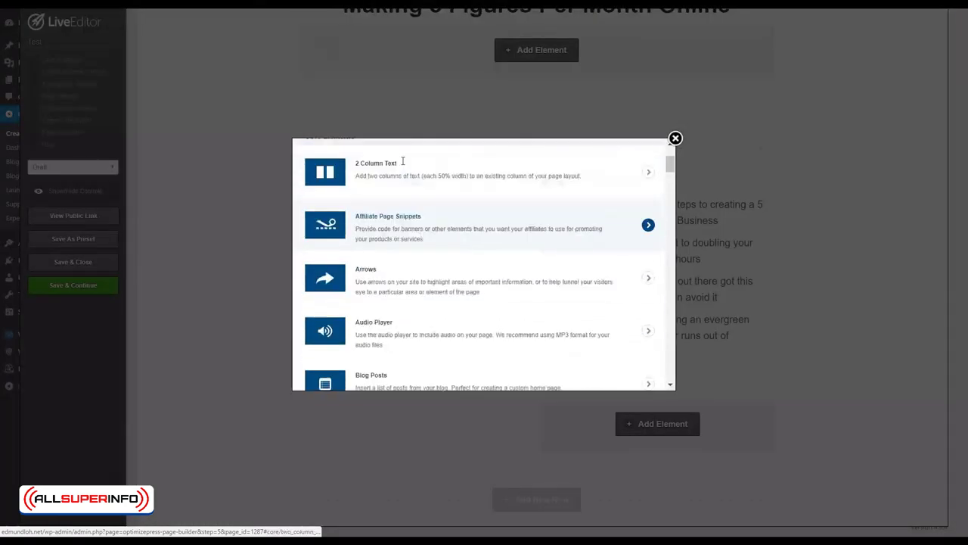
pyautogui.click(413, 206)
pyautogui.write('over')
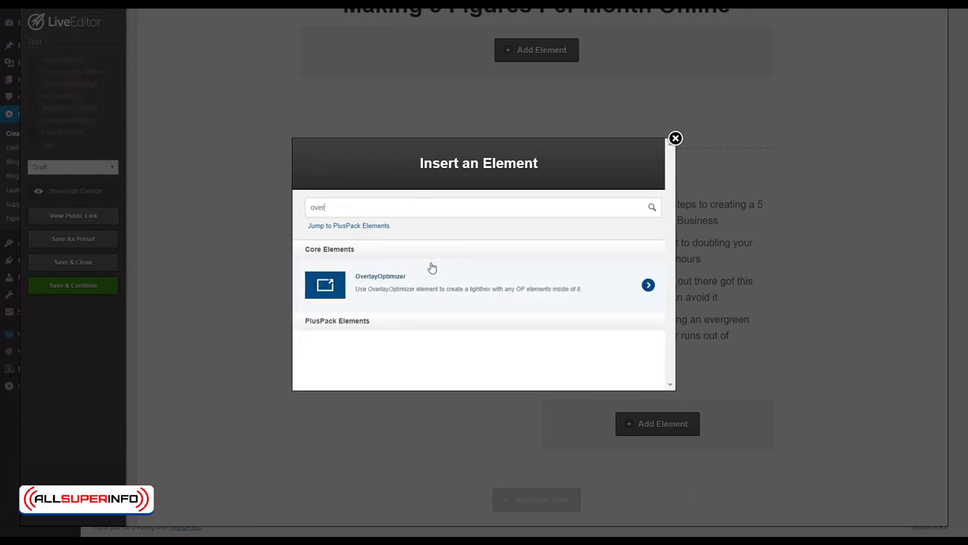
pyautogui.click(430, 268)
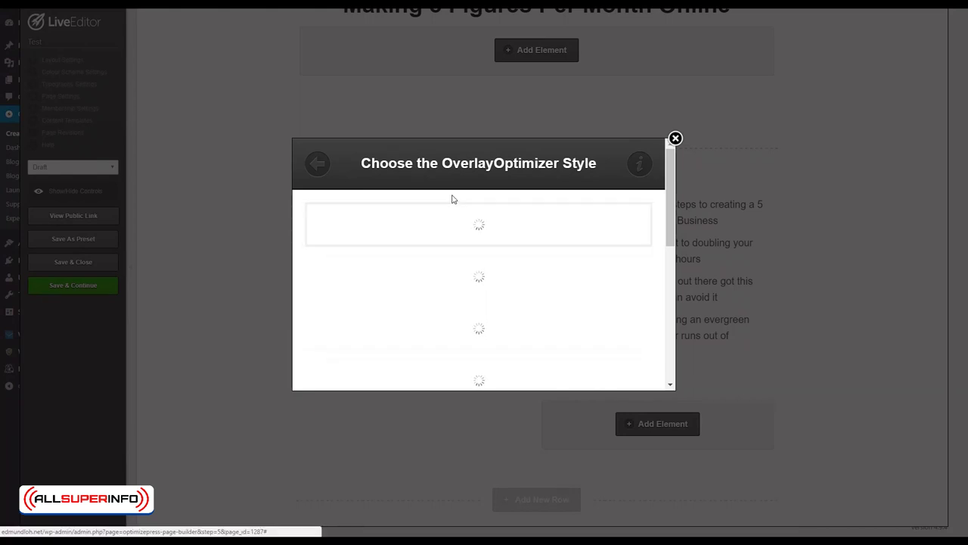
pyautogui.scroll(-2, 474, 273)
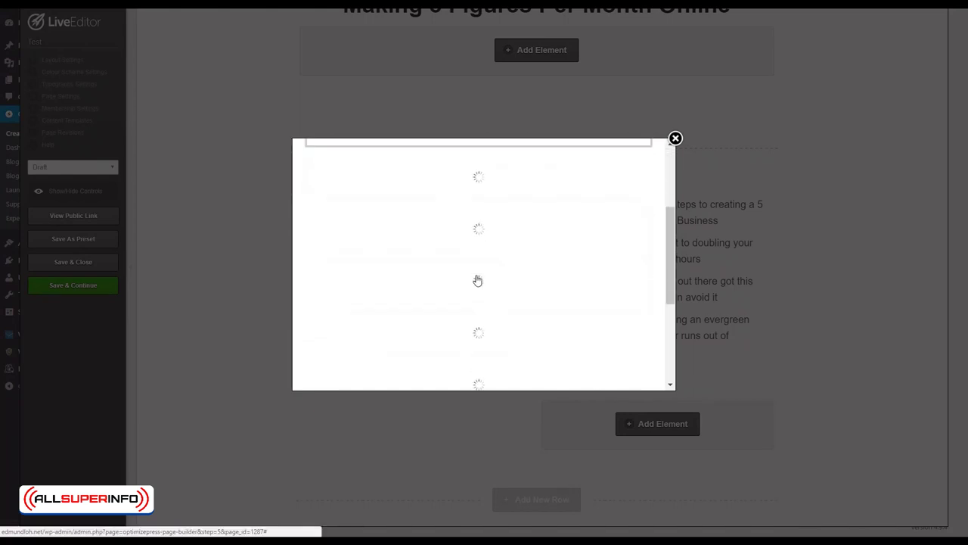
pyautogui.scroll(2, 473, 277)
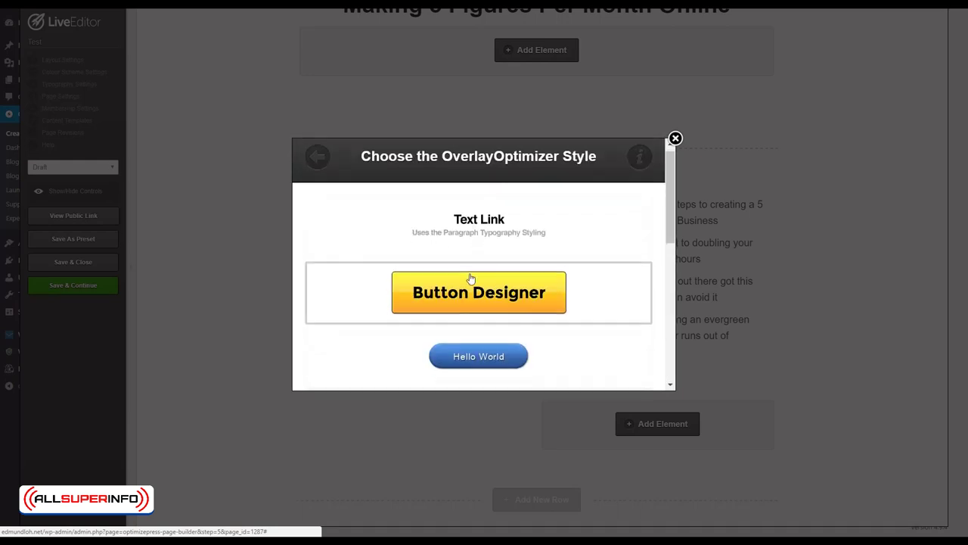
pyautogui.scroll(-2, 473, 265)
pyautogui.scroll(2, 467, 242)
pyautogui.scroll(-1, 463, 236)
pyautogui.scroll(-3, 465, 240)
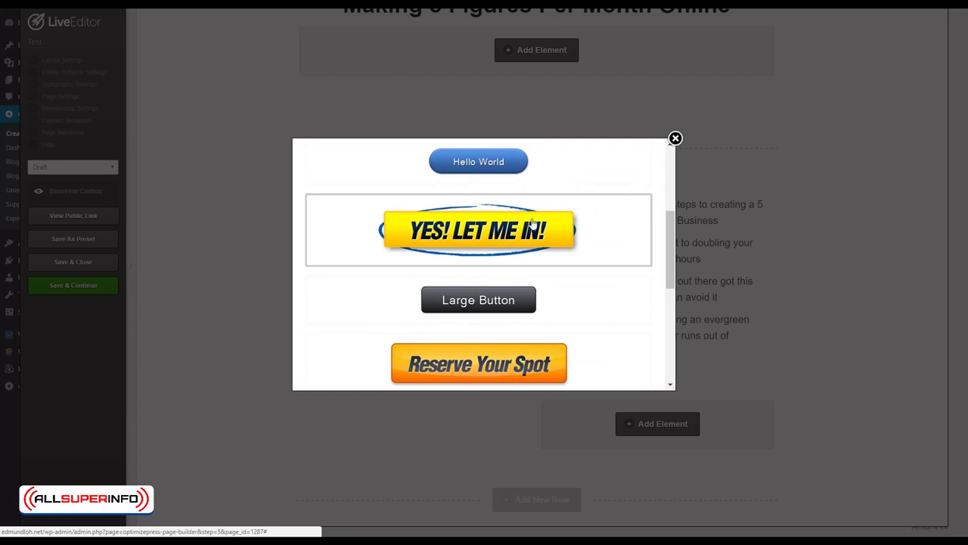
pyautogui.scroll(-2, 502, 244)
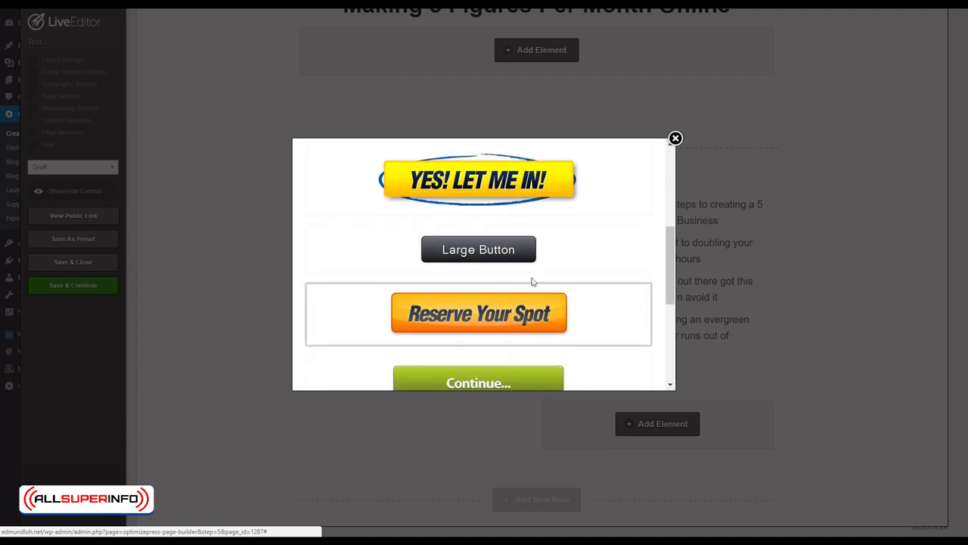
# Insert a yellow 'Yes! Let Me In' style button with GET ACCESS NOW! text
pyautogui.click(566, 196)
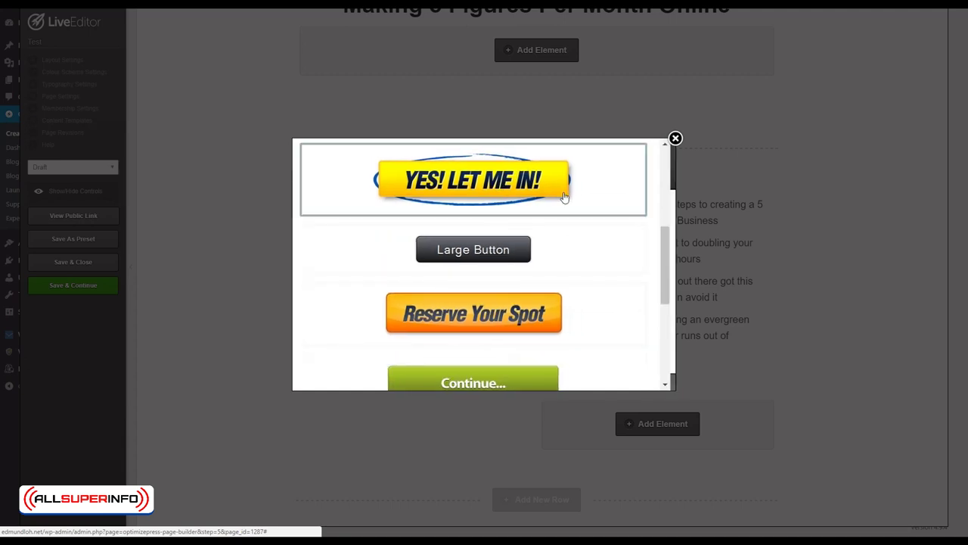
pyautogui.click(324, 225)
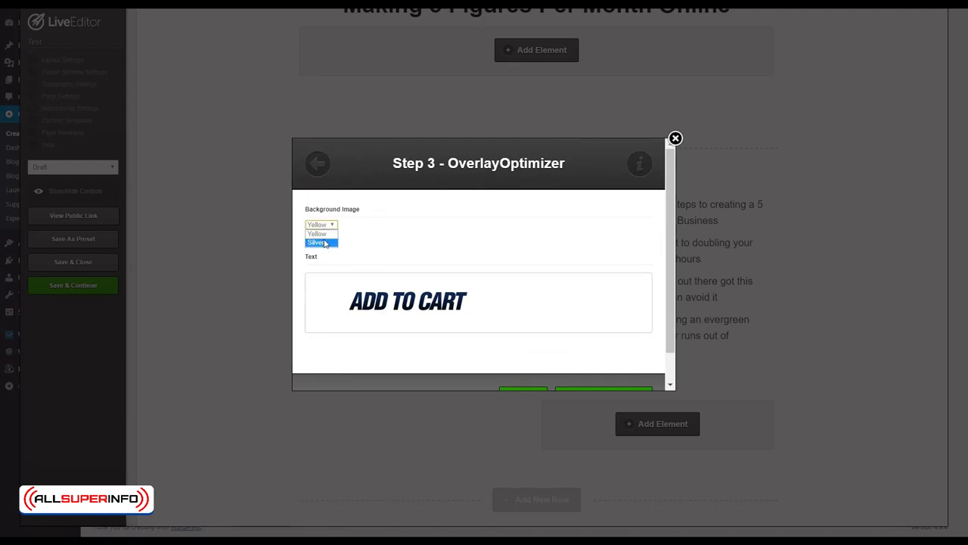
pyautogui.click(381, 246)
pyautogui.click(394, 284)
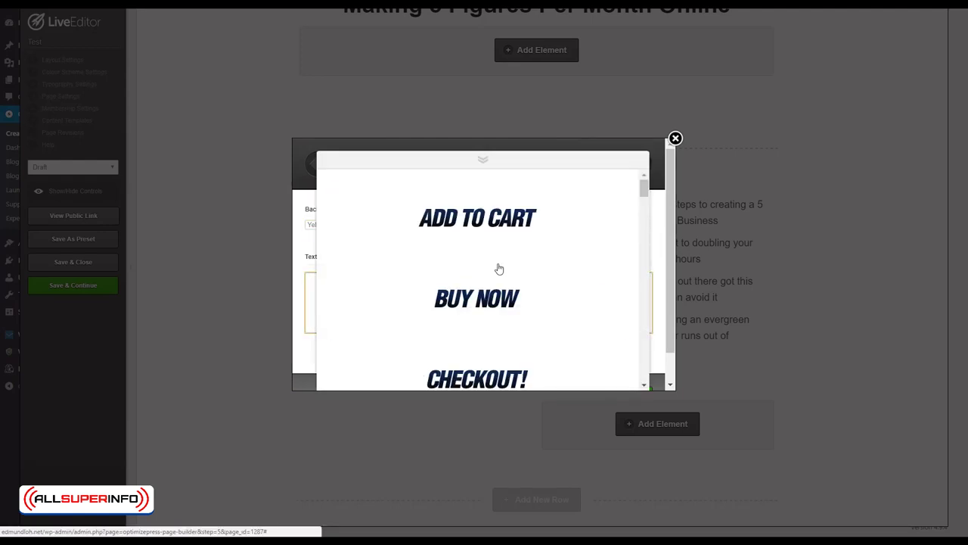
pyautogui.scroll(-3, 502, 288)
pyautogui.scroll(-3, 499, 297)
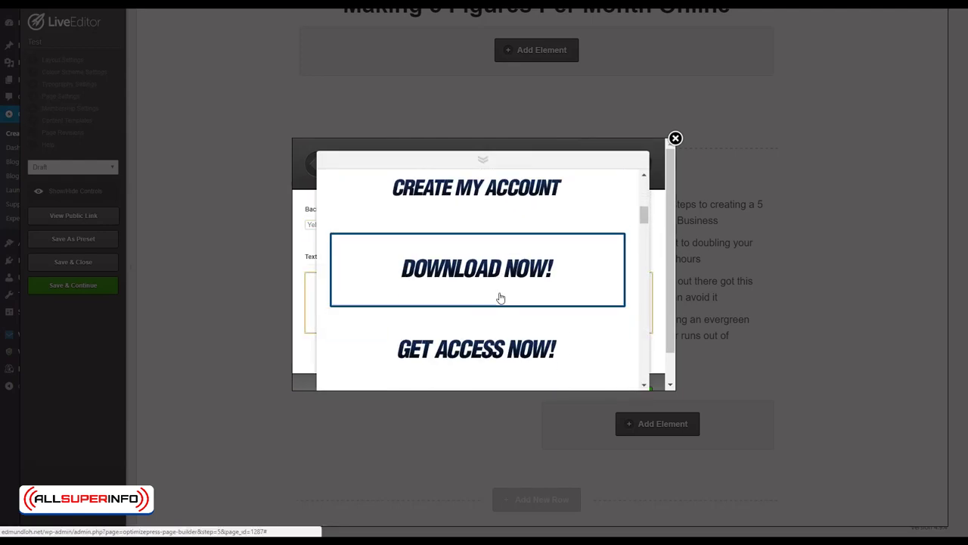
pyautogui.click(481, 243)
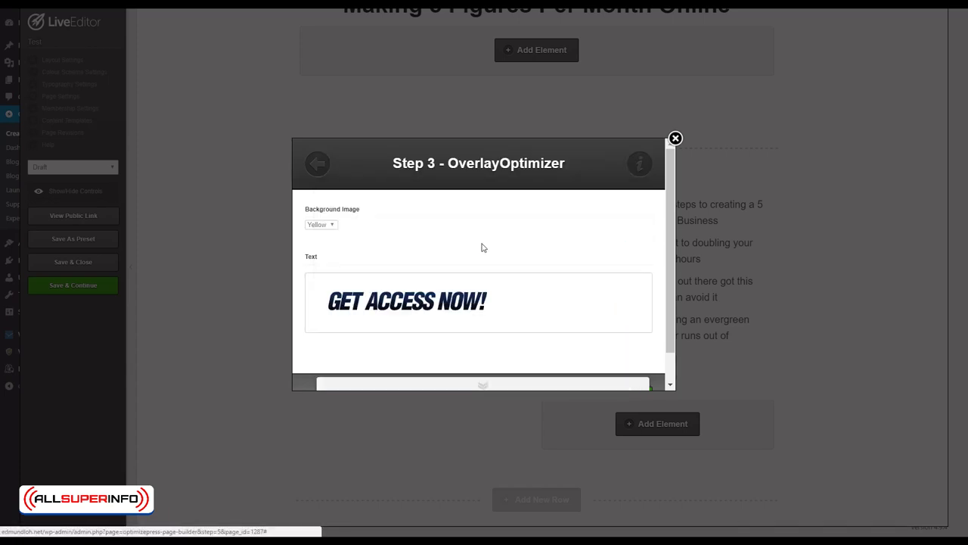
pyautogui.scroll(-2, 517, 307)
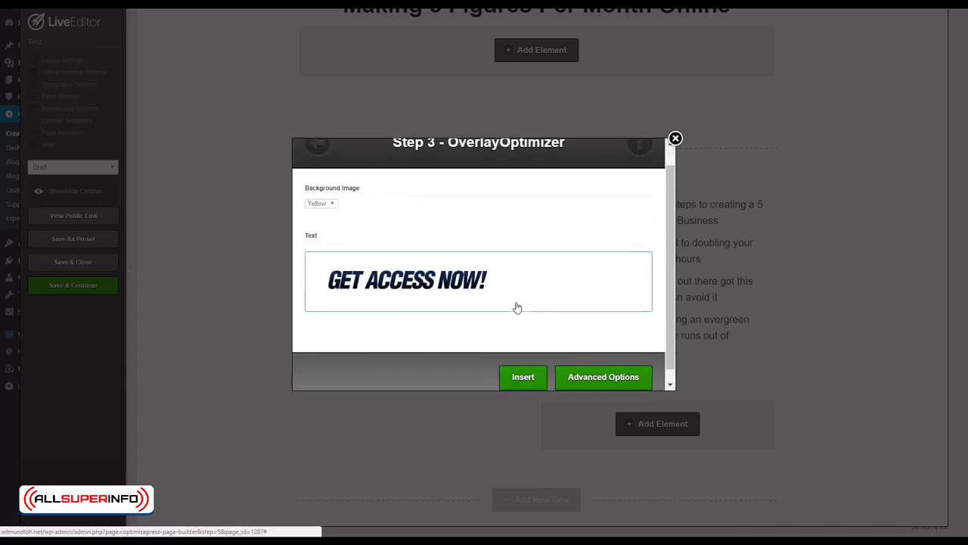
pyautogui.click(522, 365)
pyautogui.scroll(-2, 663, 348)
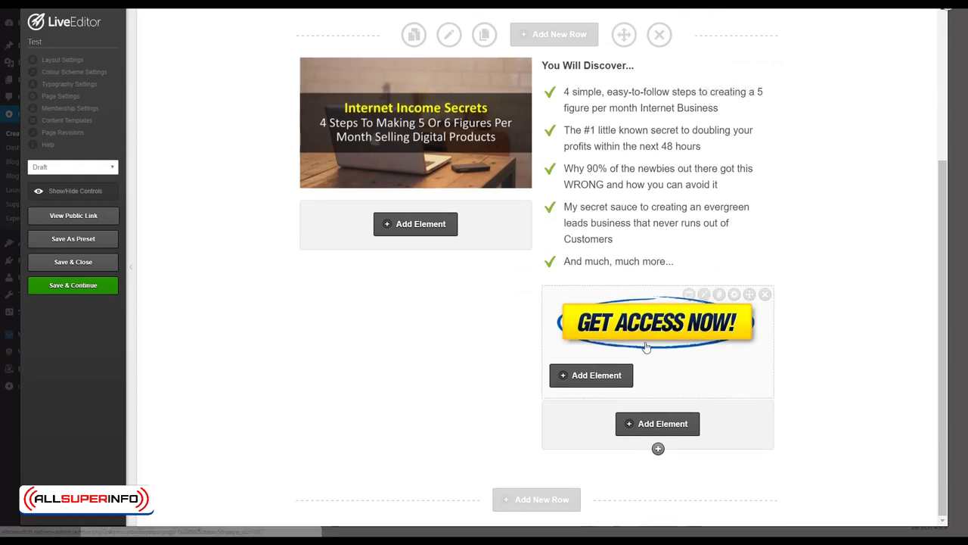
# Save the page, confirm the Saved alert, and open the overlay button's content editor
pyautogui.click(86, 288)
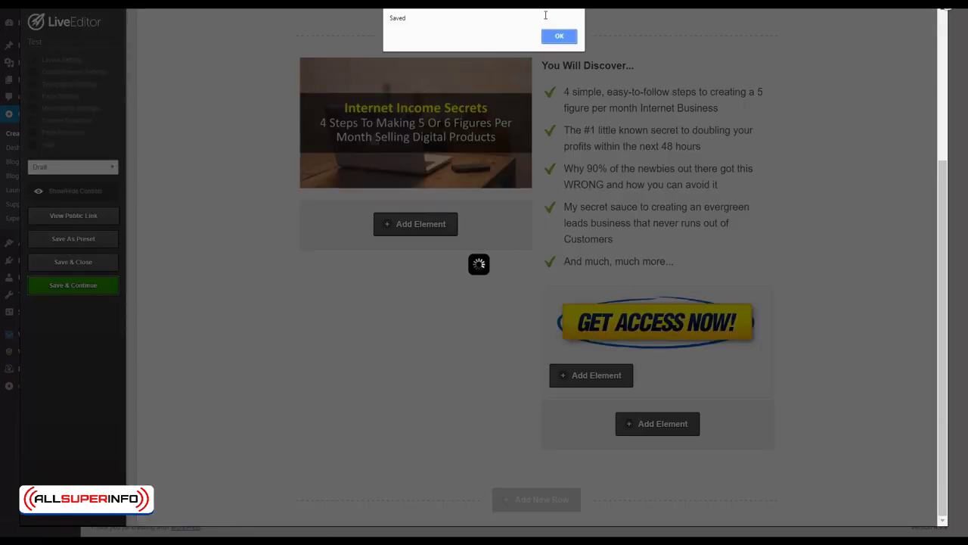
pyautogui.click(559, 35)
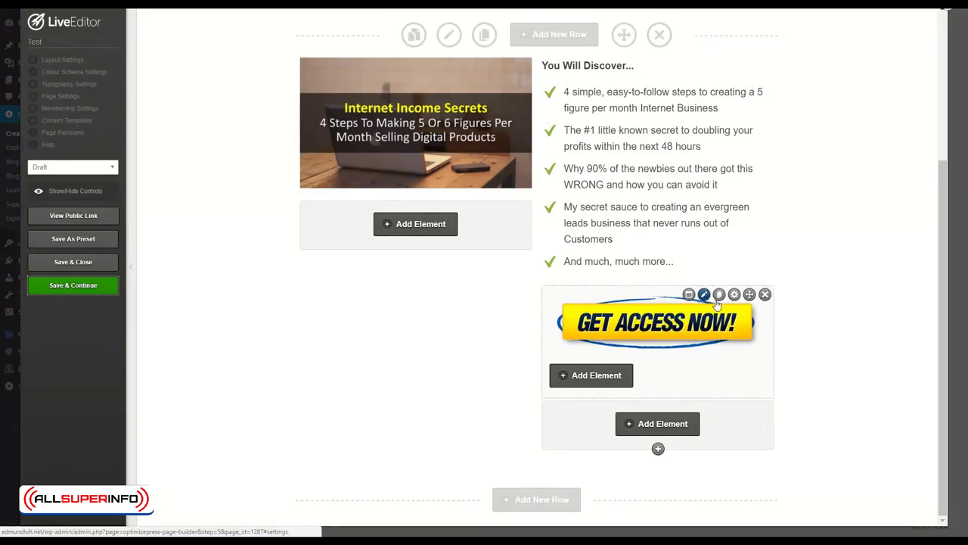
pyautogui.click(704, 294)
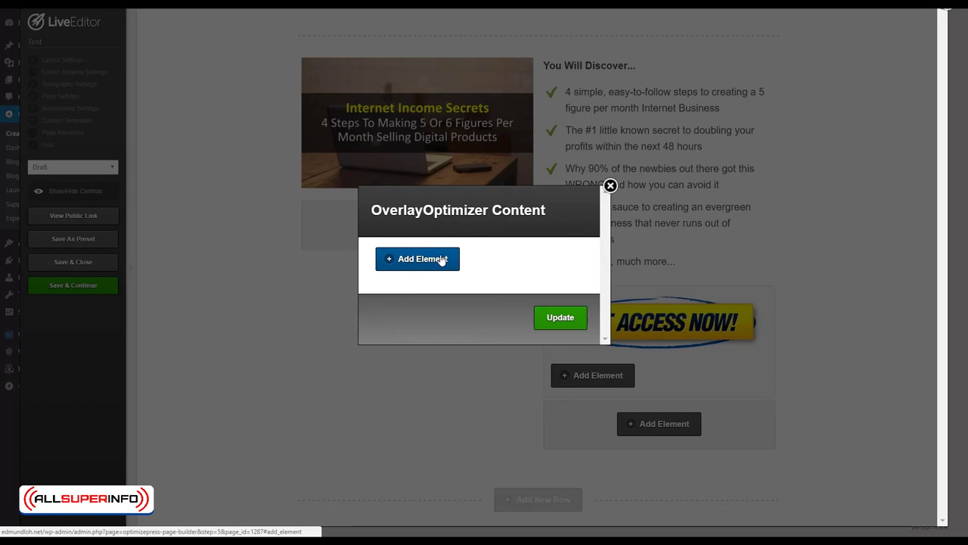
# Add an Optin Box to the overlay popup using the Get Instant Access form style
pyautogui.click(443, 259)
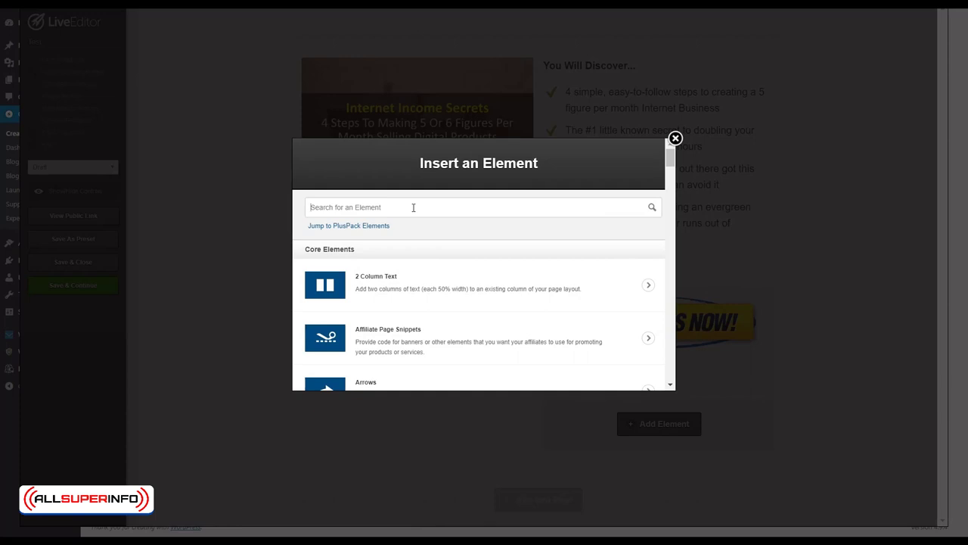
pyautogui.write('opt')
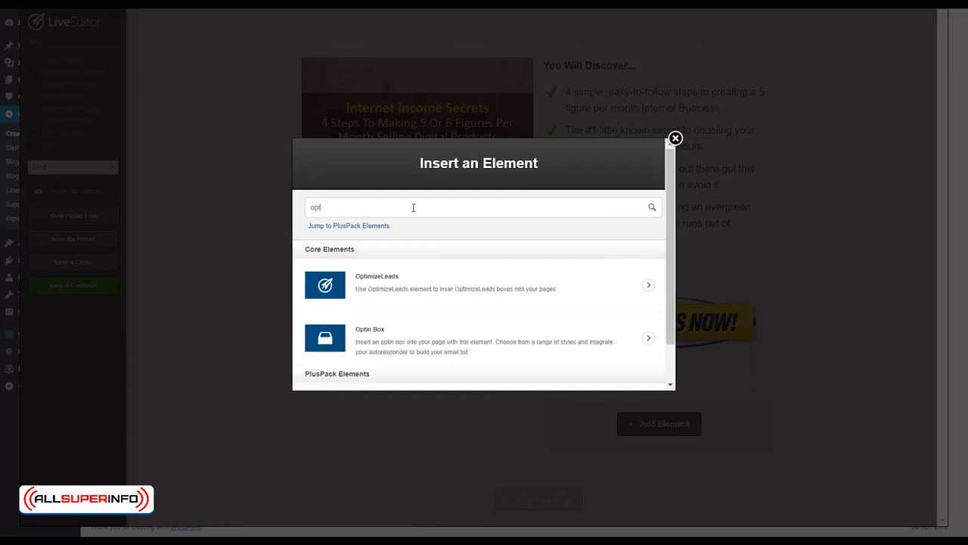
pyautogui.click(461, 354)
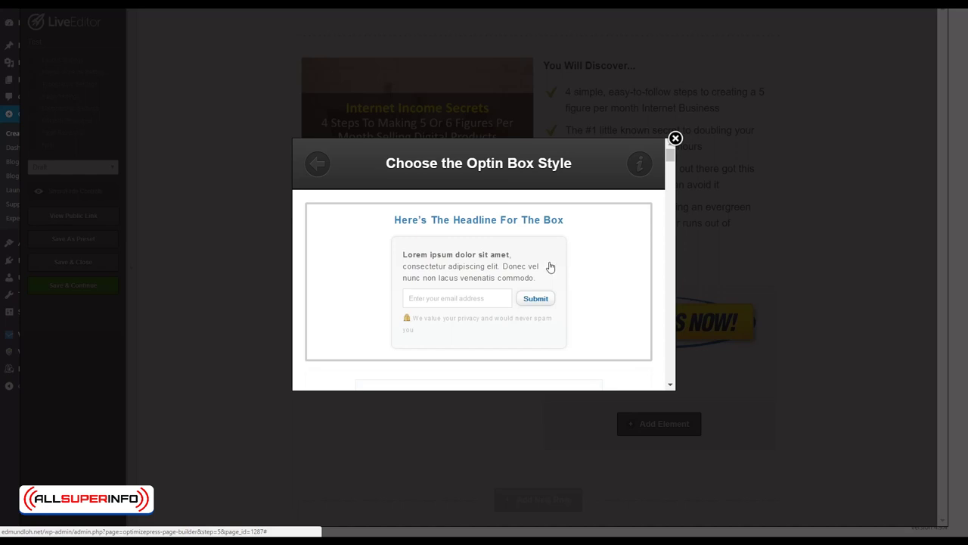
pyautogui.scroll(-2, 551, 267)
pyautogui.scroll(1, 540, 272)
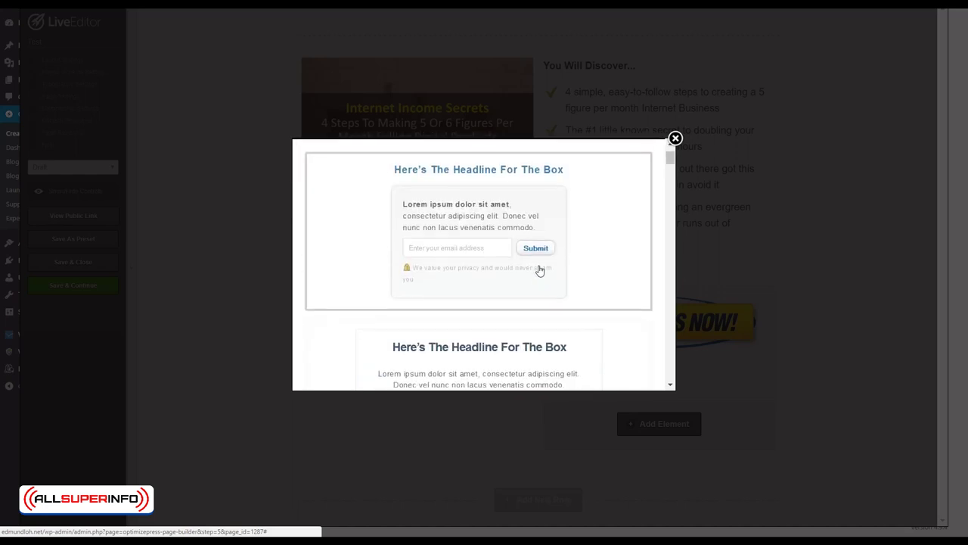
pyautogui.scroll(1, 529, 261)
pyautogui.scroll(-1, 494, 270)
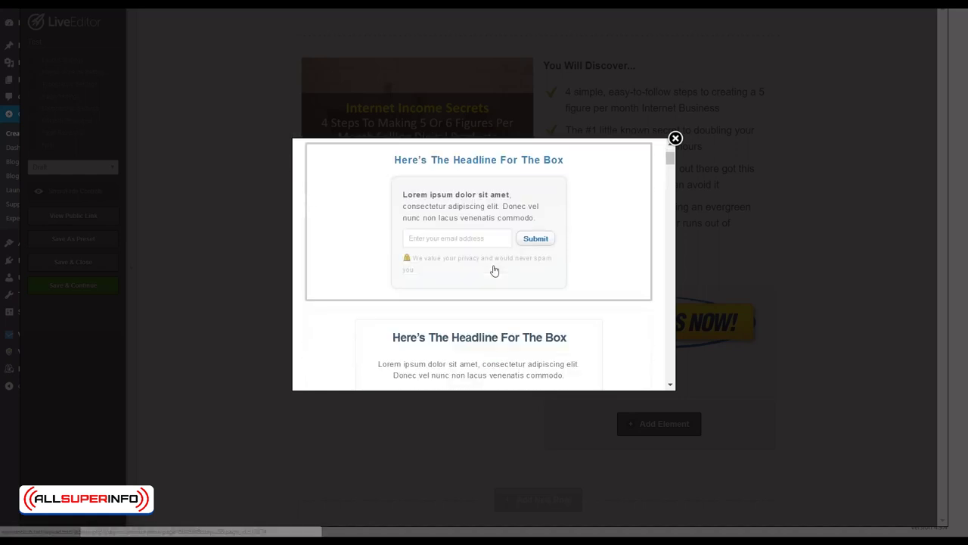
pyautogui.scroll(-5, 494, 270)
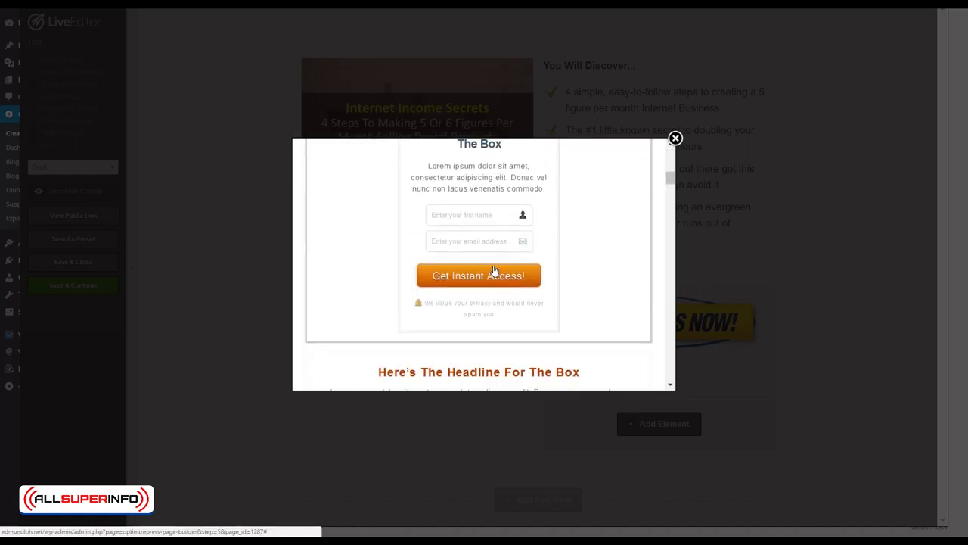
pyautogui.scroll(2, 494, 272)
pyautogui.scroll(-5, 550, 280)
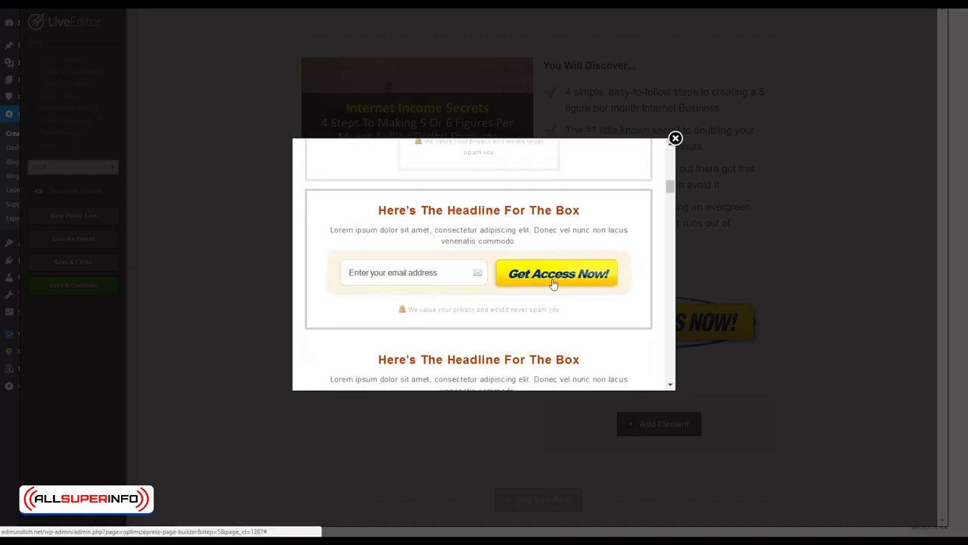
pyautogui.scroll(-5, 553, 283)
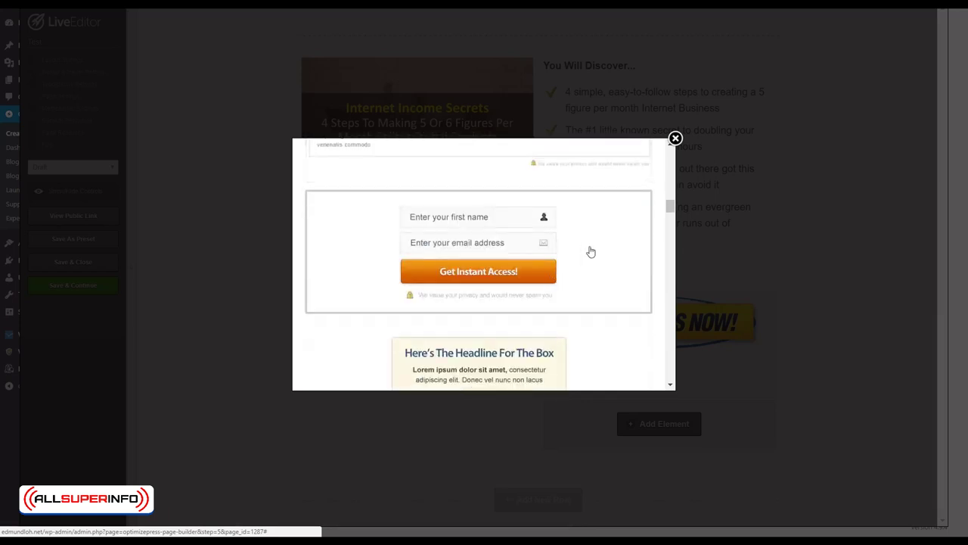
pyautogui.click(591, 250)
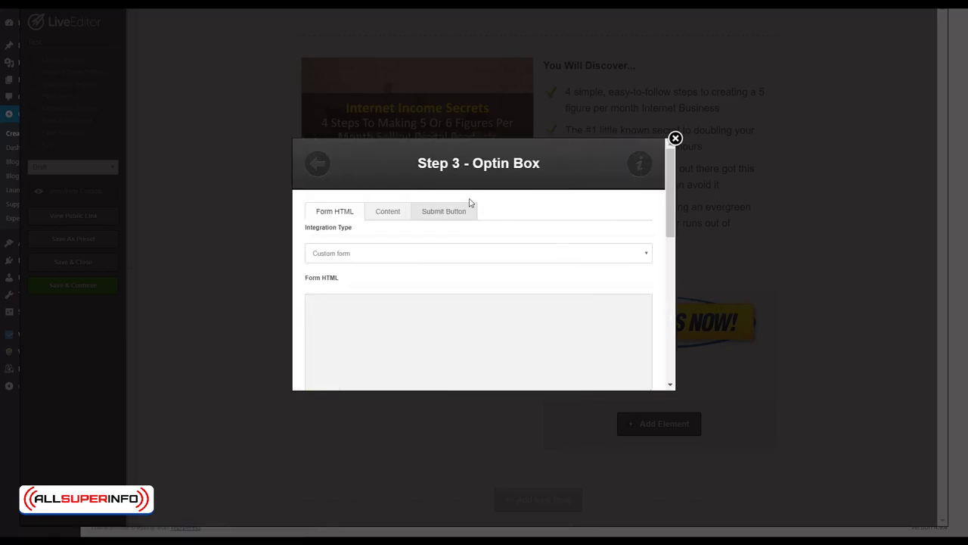
# Delete the placeholder Lorem ipsum paragraph from the opt-in box's Content settings
pyautogui.scroll(-1, 470, 189)
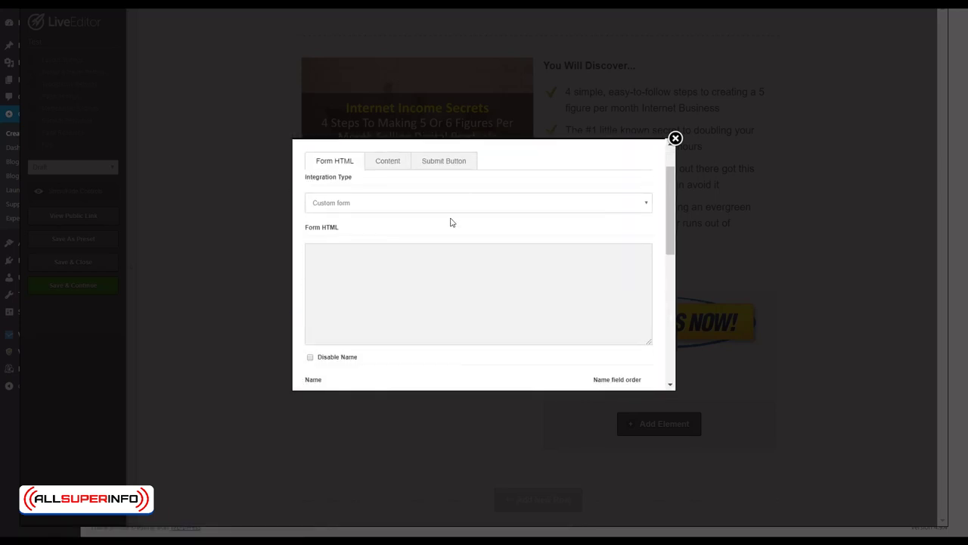
pyautogui.click(393, 260)
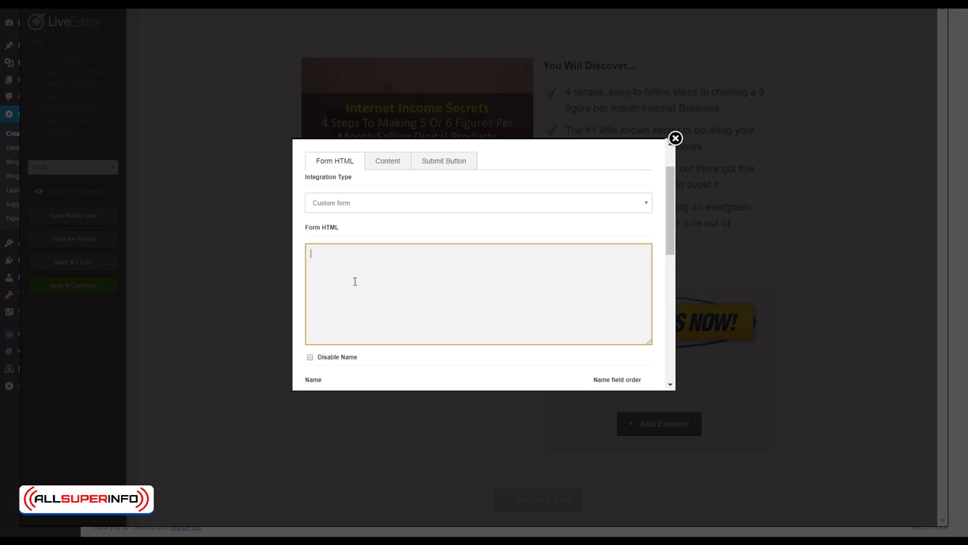
pyautogui.scroll(-5, 355, 291)
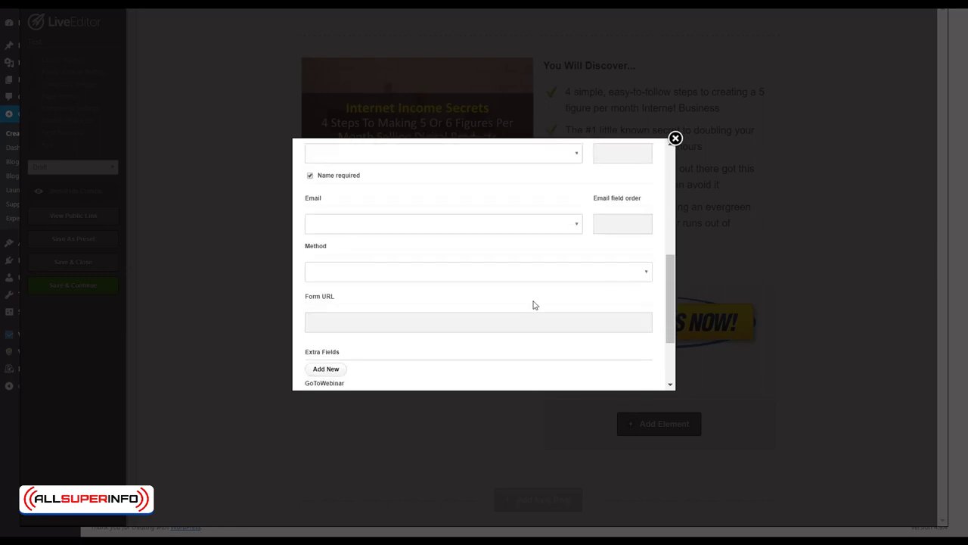
pyautogui.scroll(4, 538, 303)
pyautogui.scroll(1, 505, 286)
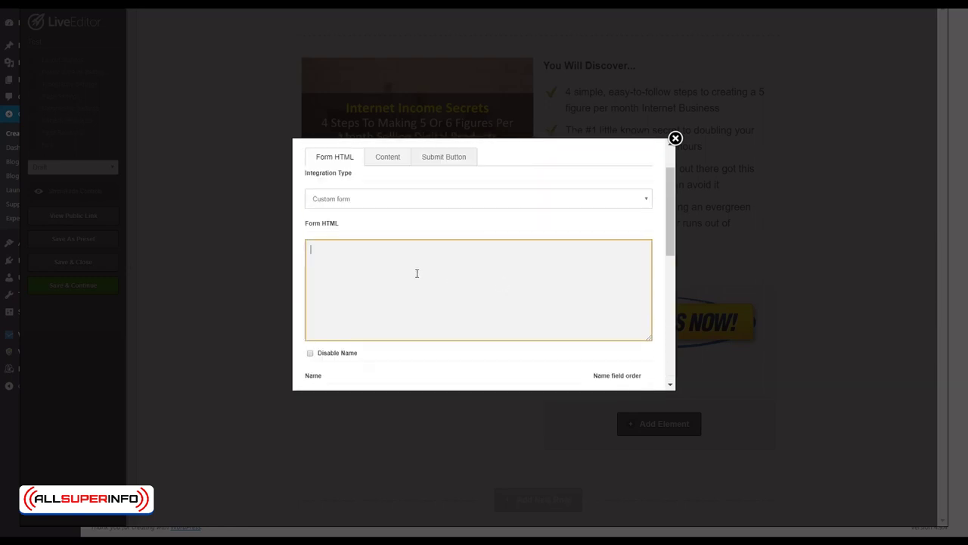
pyautogui.click(394, 160)
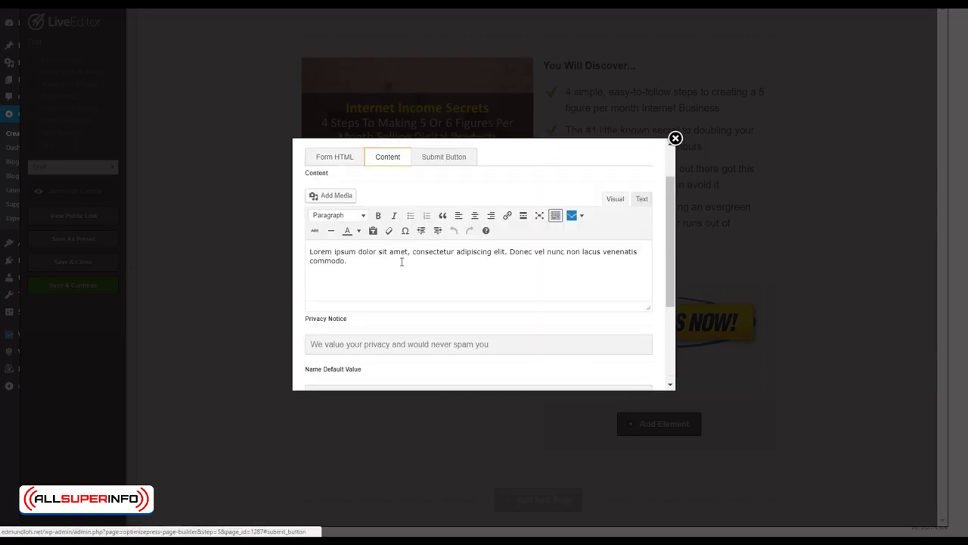
pyautogui.moveTo(398, 287); pyautogui.dragTo(284, 243)
pyautogui.press('BackSpace')
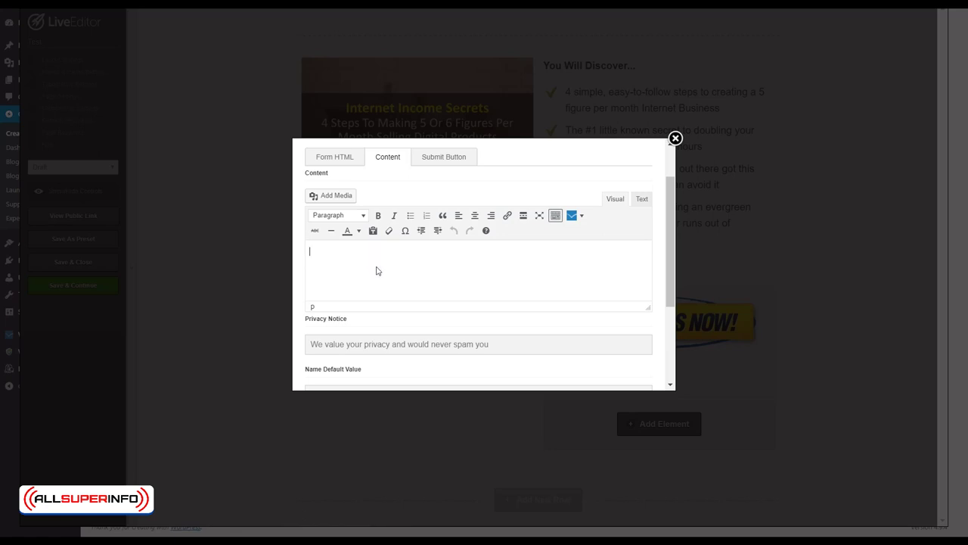
# Attempt to insert the opt-in box and dismiss the required-fields warning
pyautogui.click(440, 157)
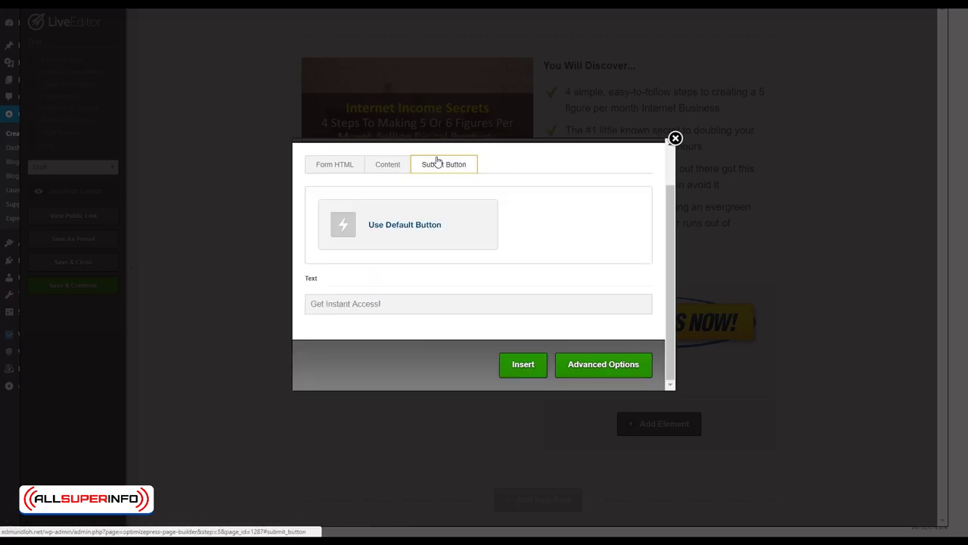
pyautogui.click(339, 164)
pyautogui.scroll(-6, 460, 257)
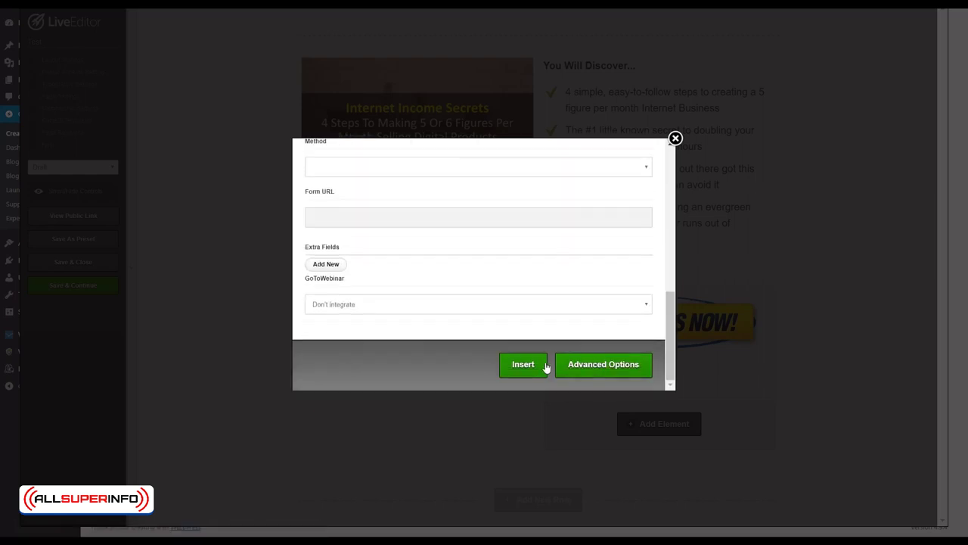
pyautogui.click(538, 363)
pyautogui.press('Return')
# Check the pasted AWeber form HTML with name, email and Get Instant Access fields and insert it
pyautogui.scroll(3, 503, 273)
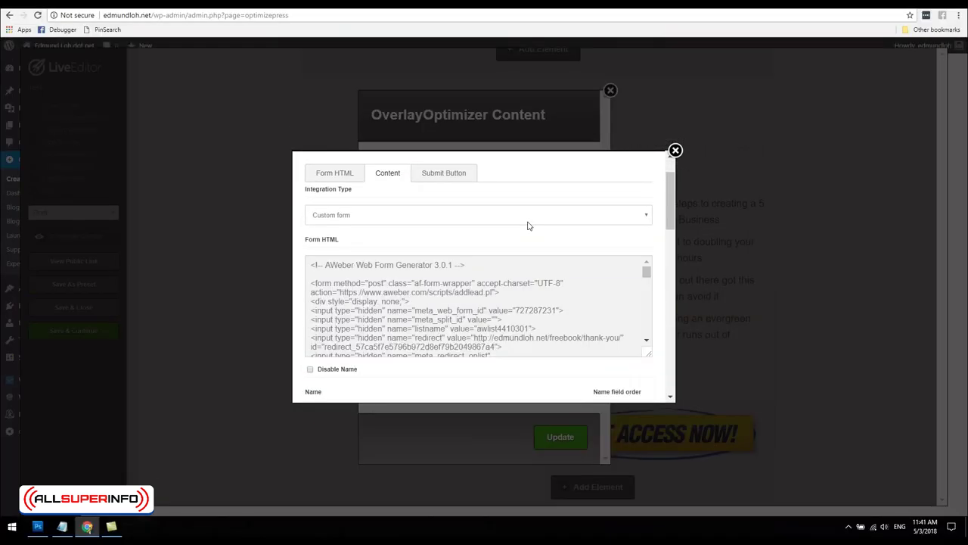
pyautogui.press('F11')
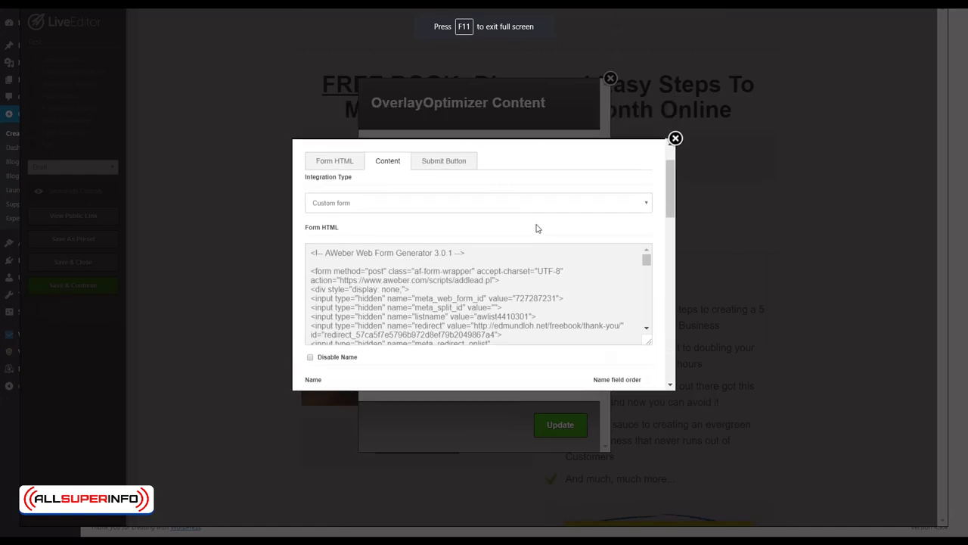
pyautogui.hotkey('ctrl', 'End')
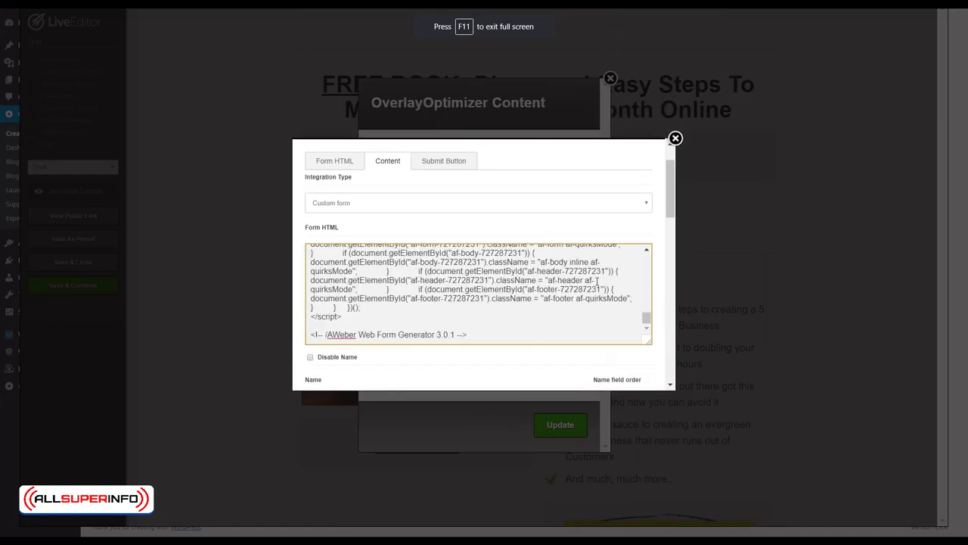
pyautogui.scroll(2, 595, 281)
pyautogui.scroll(-3, 552, 253)
pyautogui.scroll(3, 548, 244)
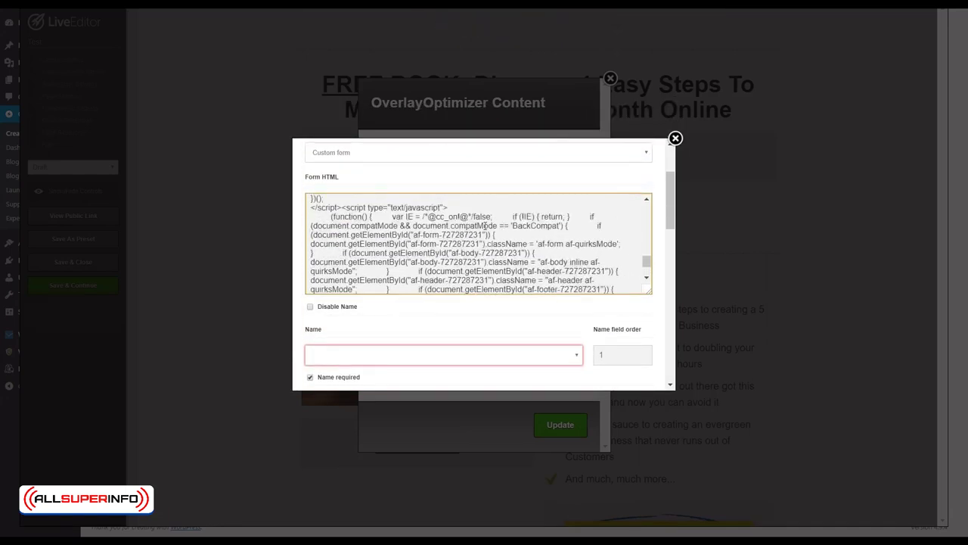
pyautogui.scroll(5, 462, 227)
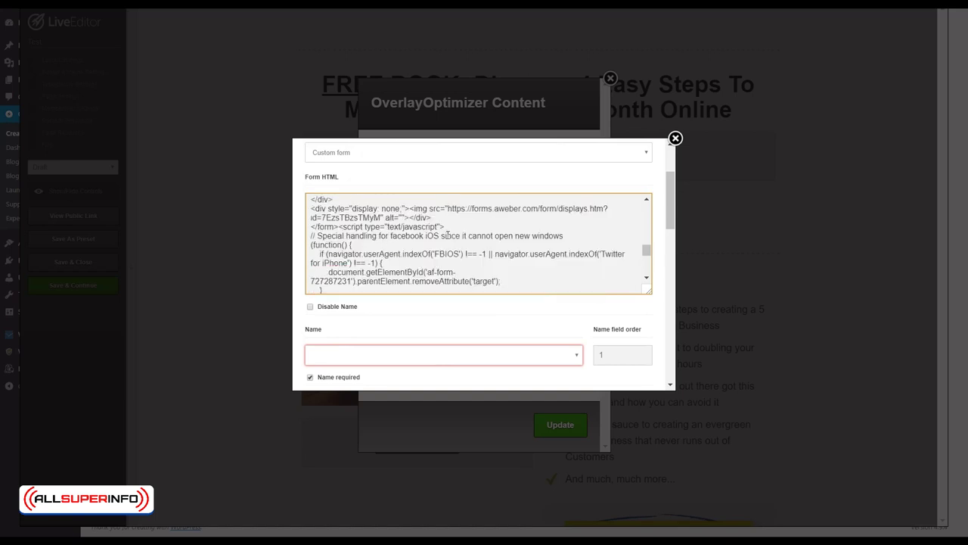
pyautogui.scroll(10, 448, 236)
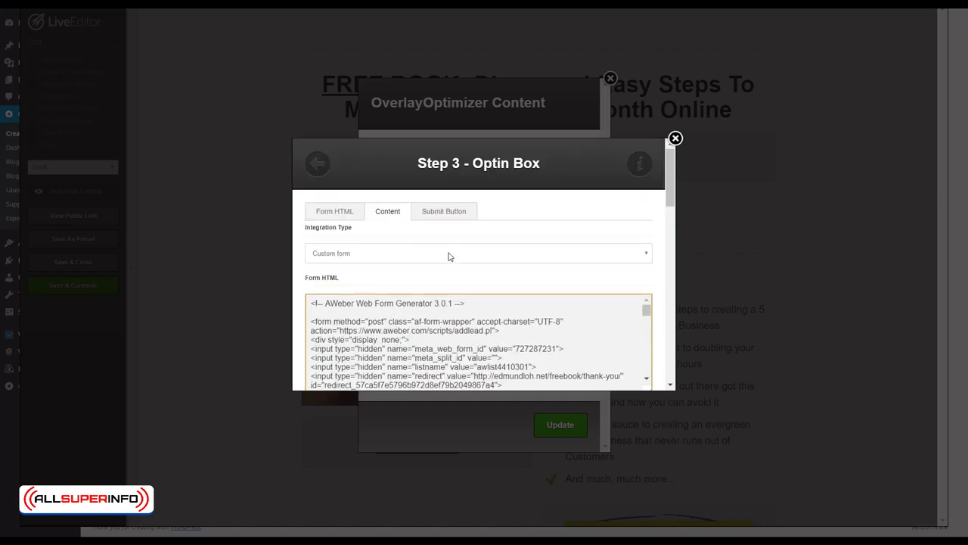
pyautogui.scroll(-1, 458, 270)
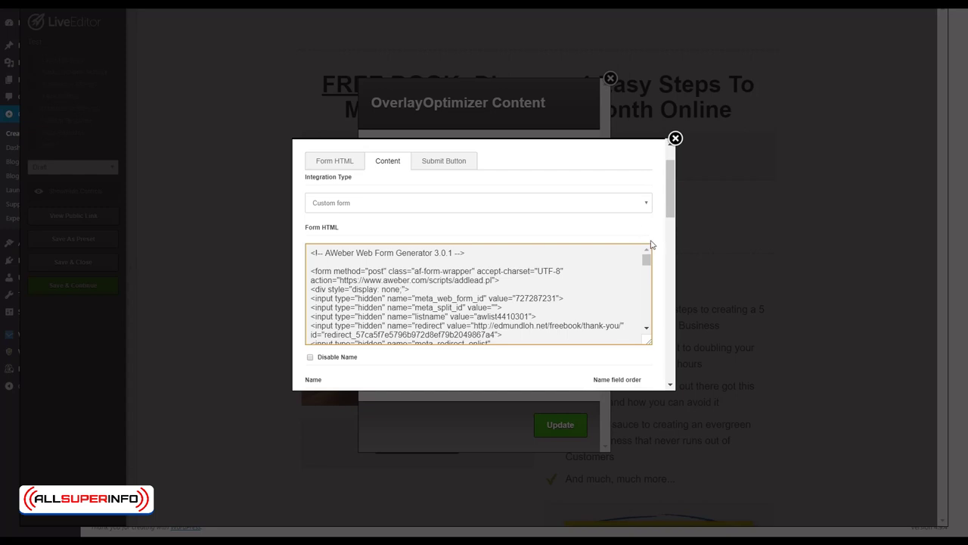
pyautogui.moveTo(672, 206); pyautogui.dragTo(643, 377)
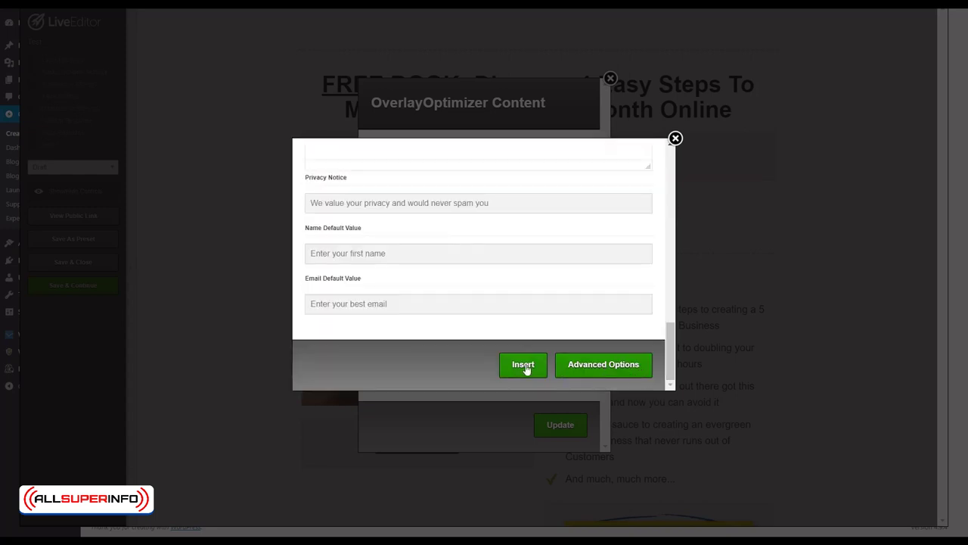
# Close the OverlayOptimizer Content dialog and return to the landing page editor
pyautogui.click(675, 139)
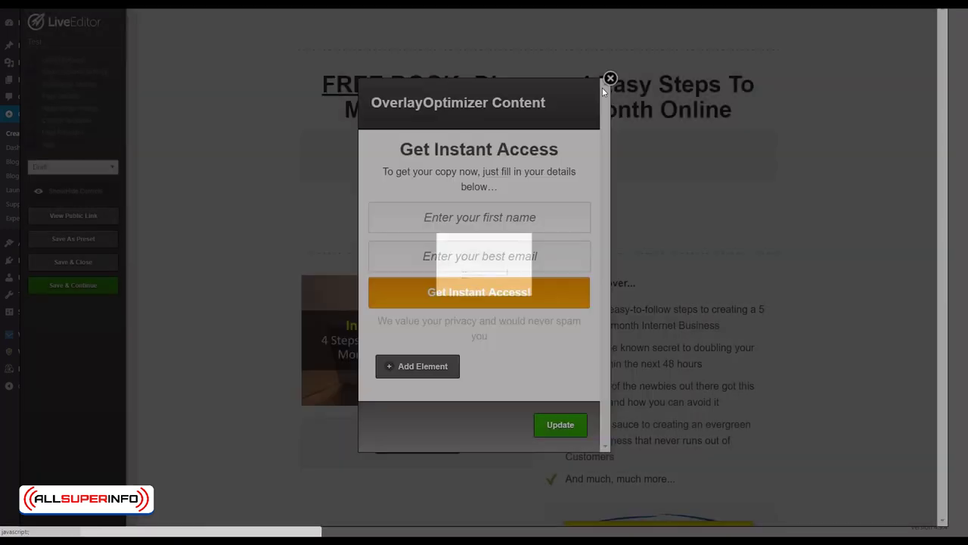
pyautogui.click(610, 79)
pyautogui.scroll(-2, 685, 301)
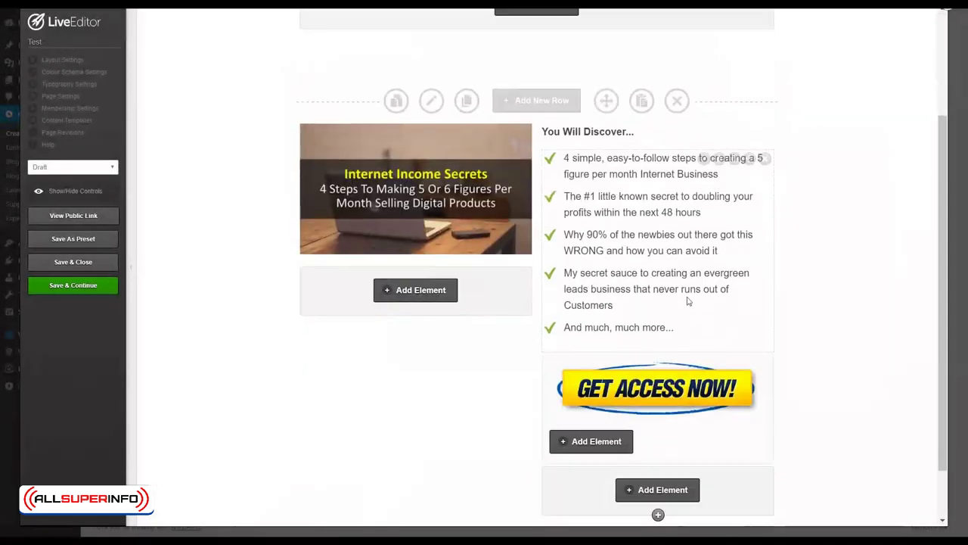
pyautogui.scroll(2, 685, 301)
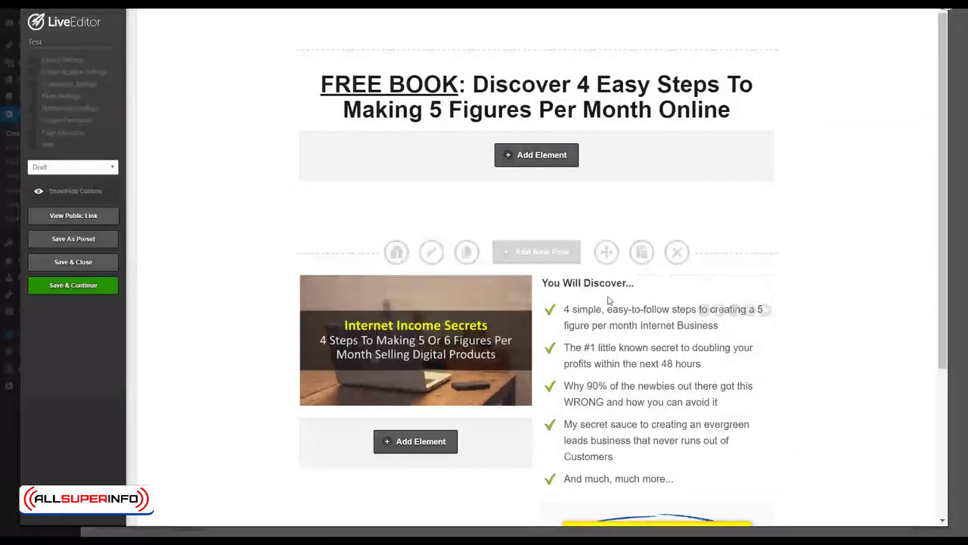
# Add a new single-column row below the opt-in section
pyautogui.scroll(-2, 529, 265)
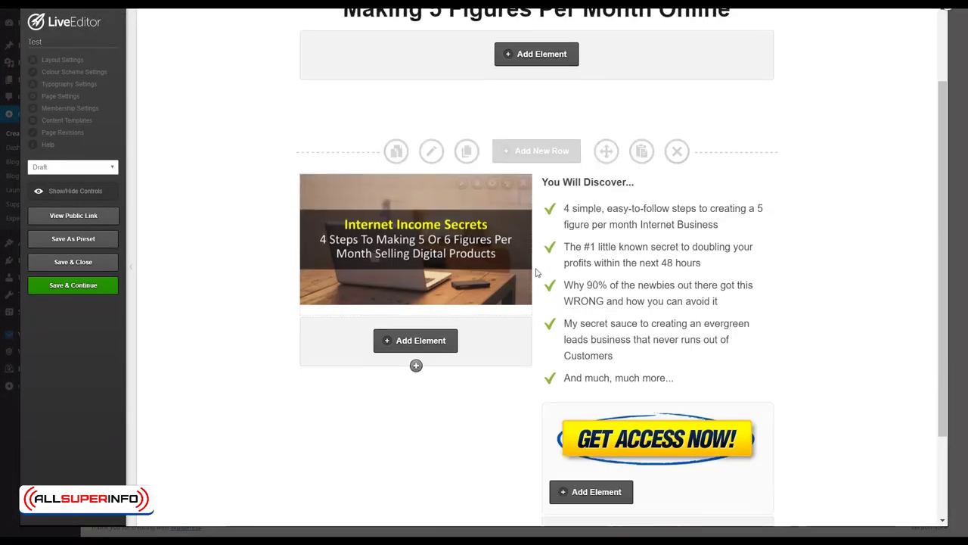
pyautogui.scroll(-2, 589, 256)
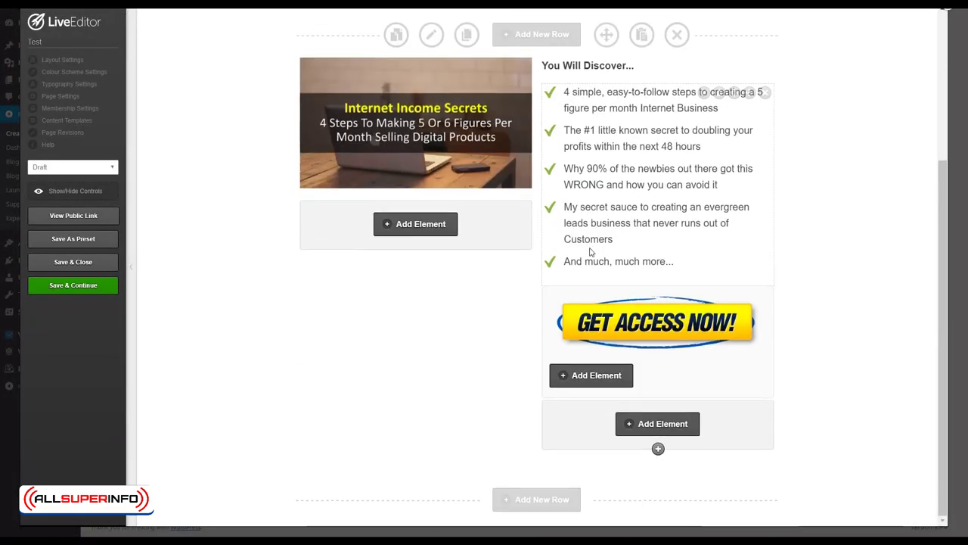
pyautogui.click(520, 507)
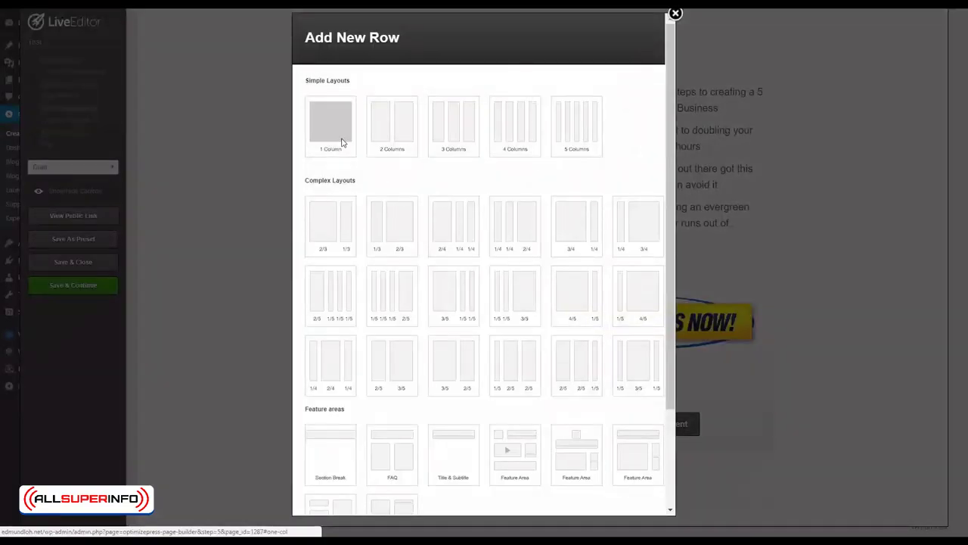
pyautogui.click(338, 140)
pyautogui.scroll(-3, 529, 343)
pyautogui.click(607, 500)
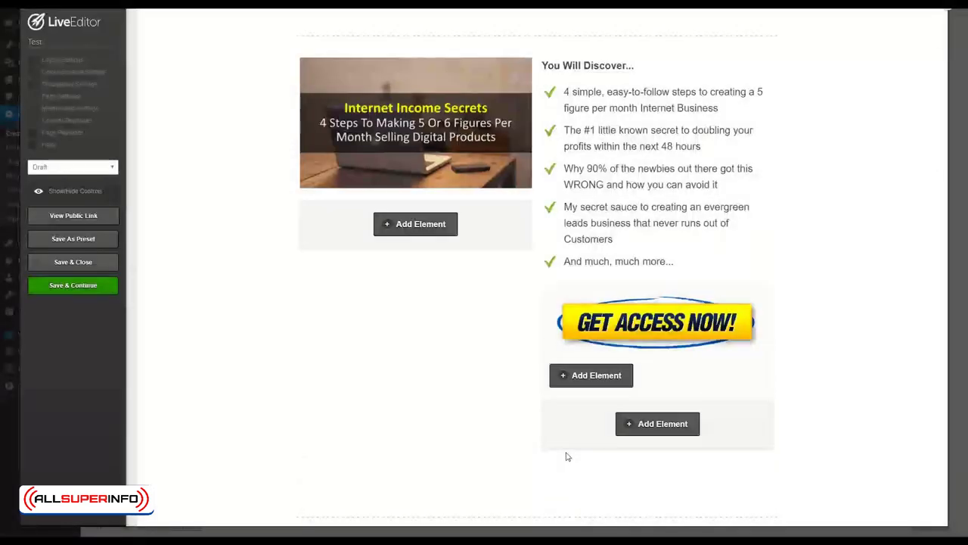
pyautogui.scroll(-2, 545, 439)
# Make the new row full width with 50-pixel top and bottom padding
pyautogui.click(437, 395)
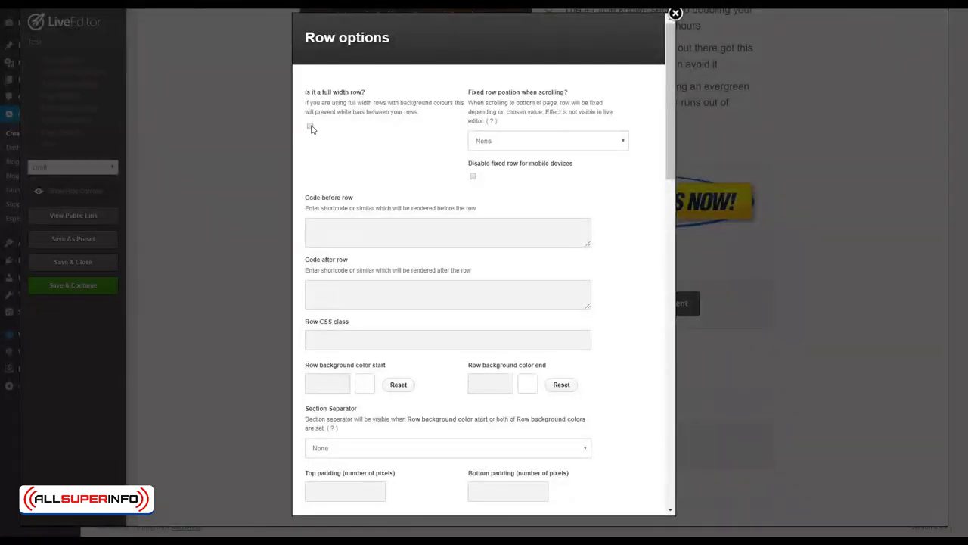
pyautogui.click(311, 129)
pyautogui.scroll(-3, 371, 204)
pyautogui.click(345, 240)
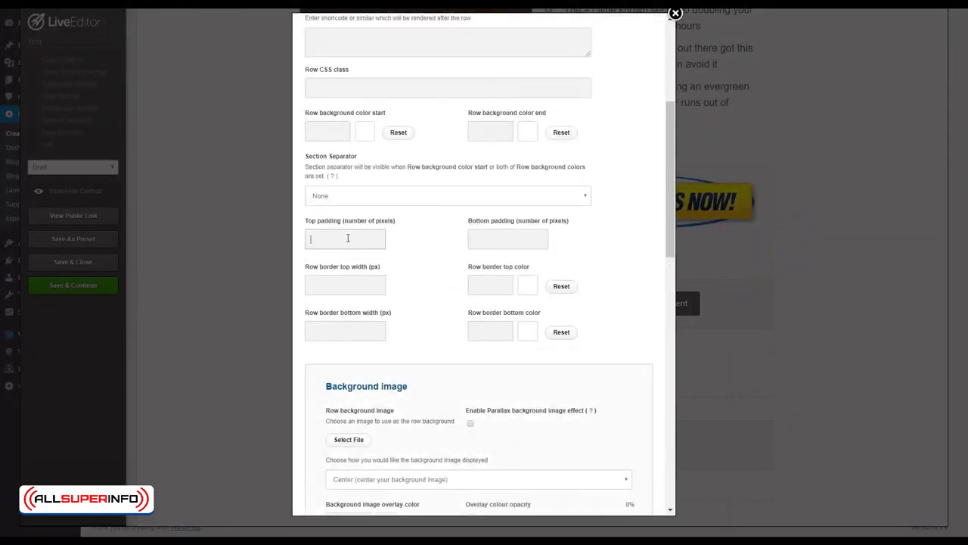
pyautogui.press('Tab')
pyautogui.click(349, 238)
pyautogui.scroll(-10, 396, 259)
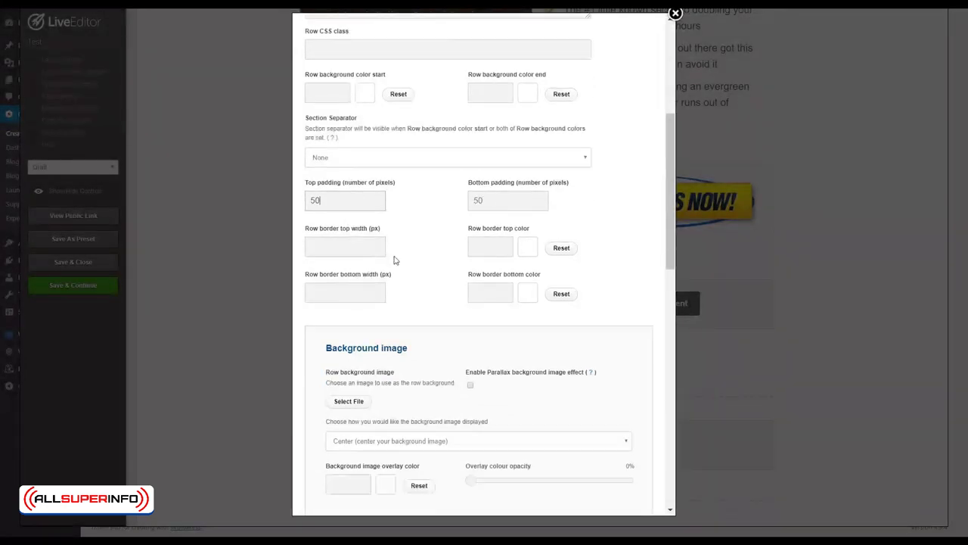
pyautogui.click(632, 493)
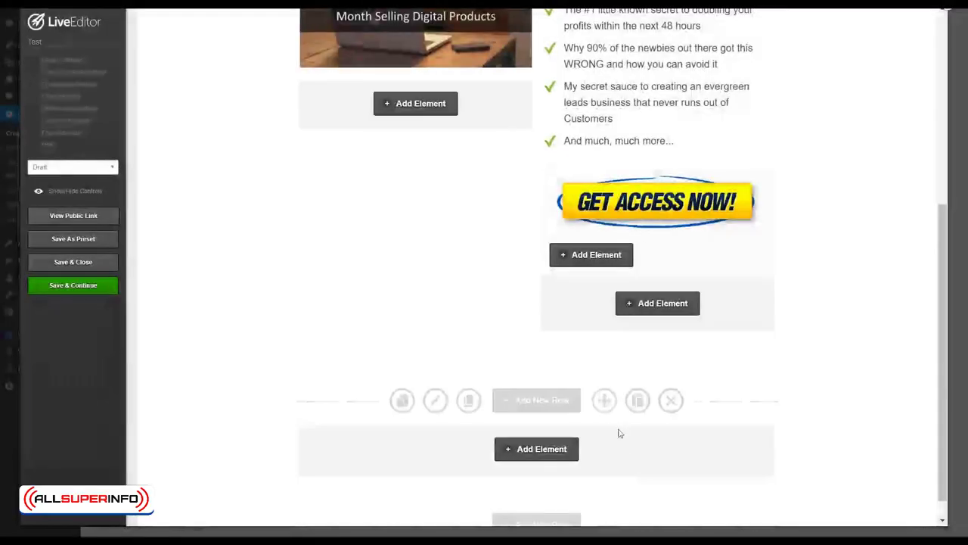
pyautogui.click(566, 428)
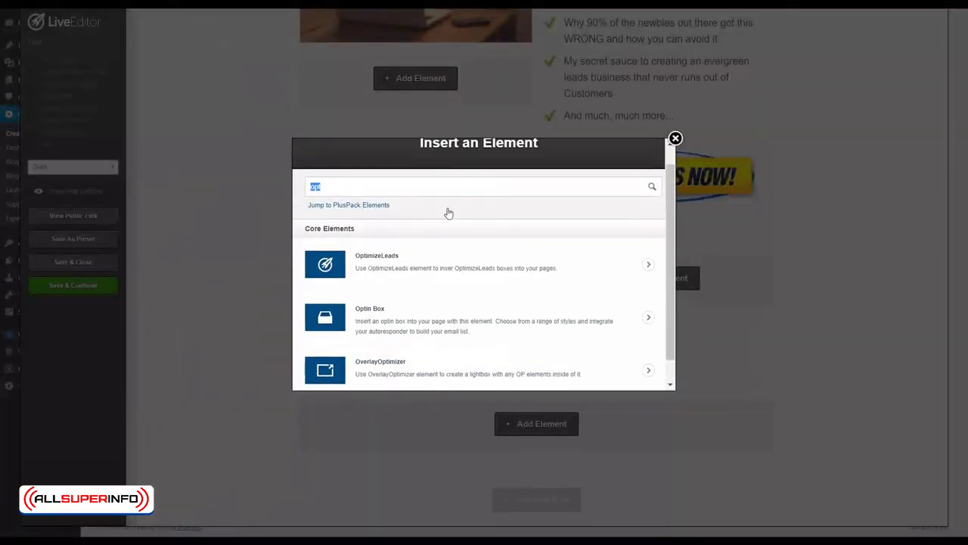
# Search 'text b' and insert a plain Text Block element into the new row
pyautogui.press('BackSpace')
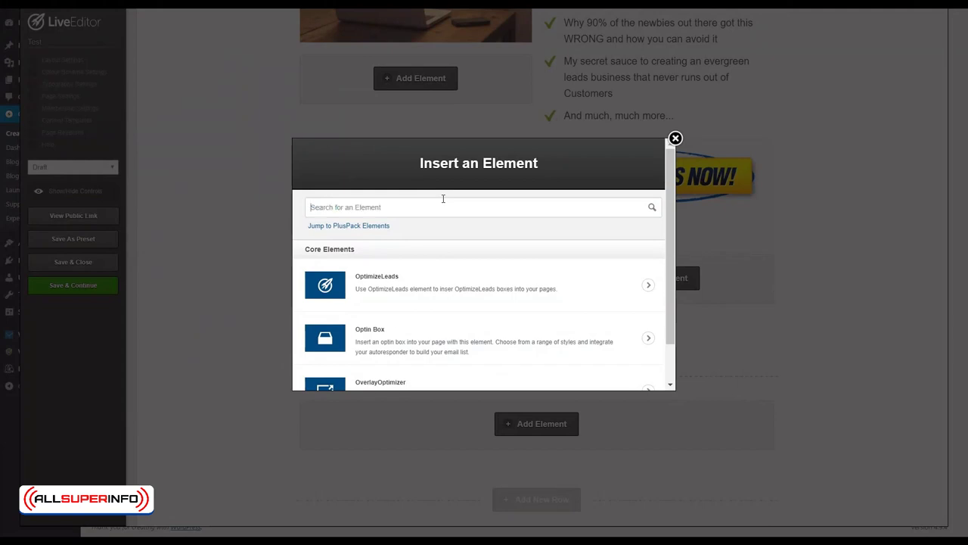
pyautogui.write('text b')
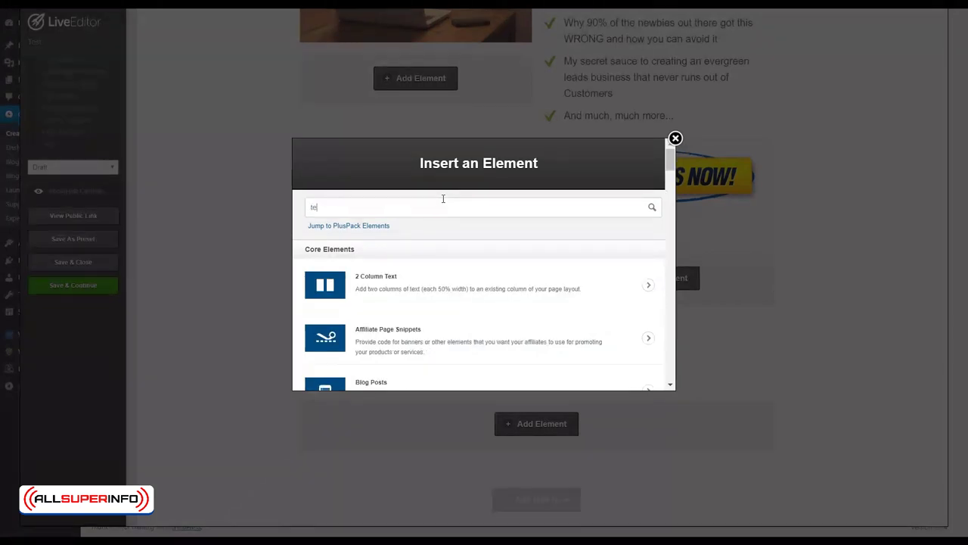
pyautogui.click(438, 281)
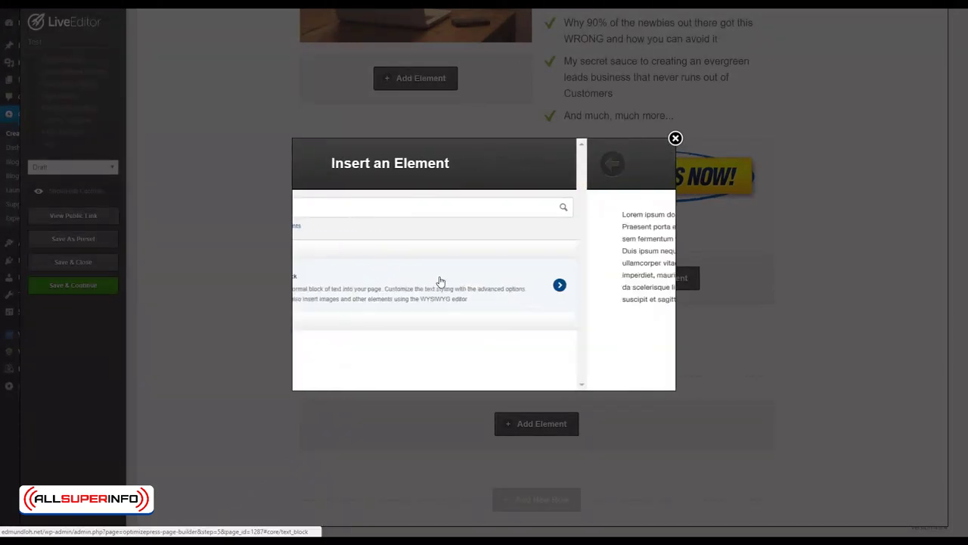
pyautogui.click(440, 315)
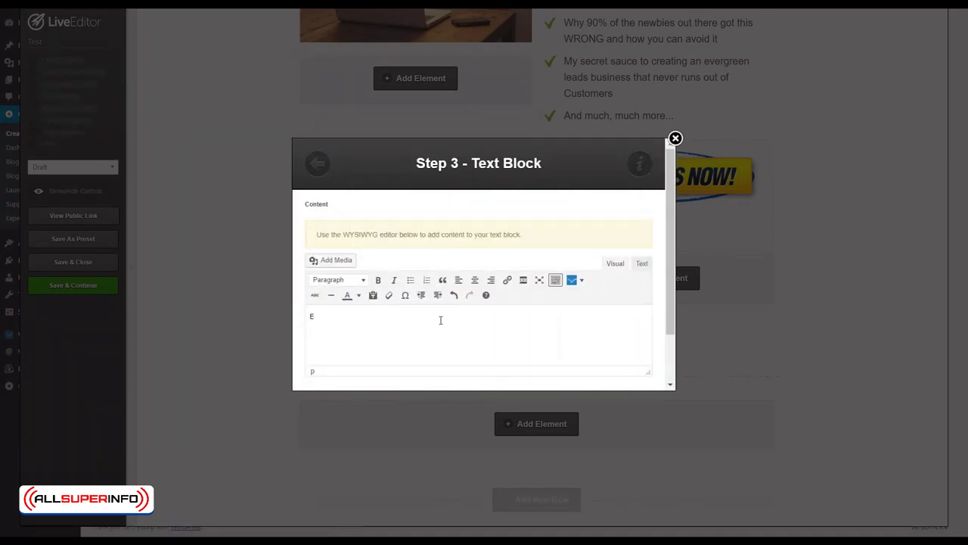
# Type 'Copyright (c) SiteName.com. All Rights Reserved.' above 'Earnings Disclaimer | Privacy Policy | Terms of Use'
pyautogui.write('Copyright (c) SiteName.com. Al')
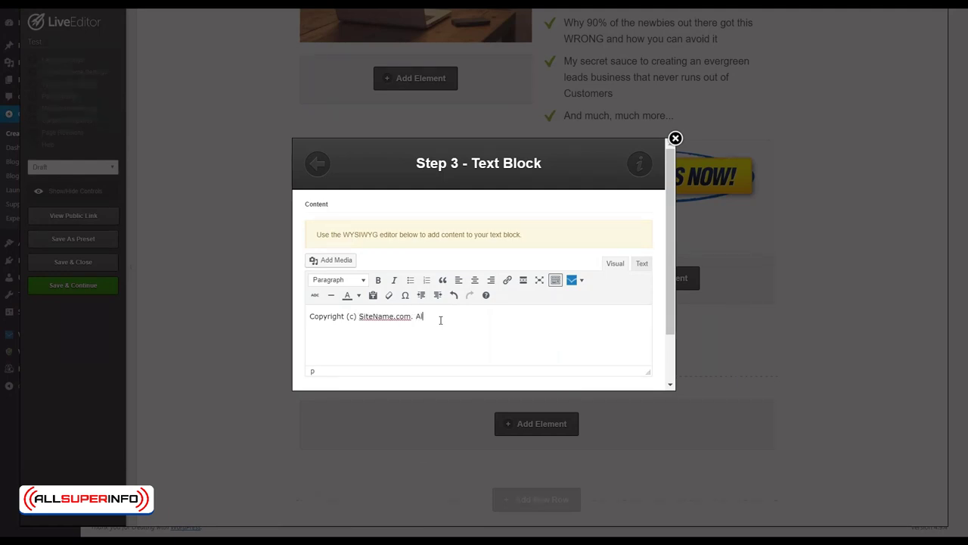
pyautogui.write('l Right')
pyautogui.write('Dis')
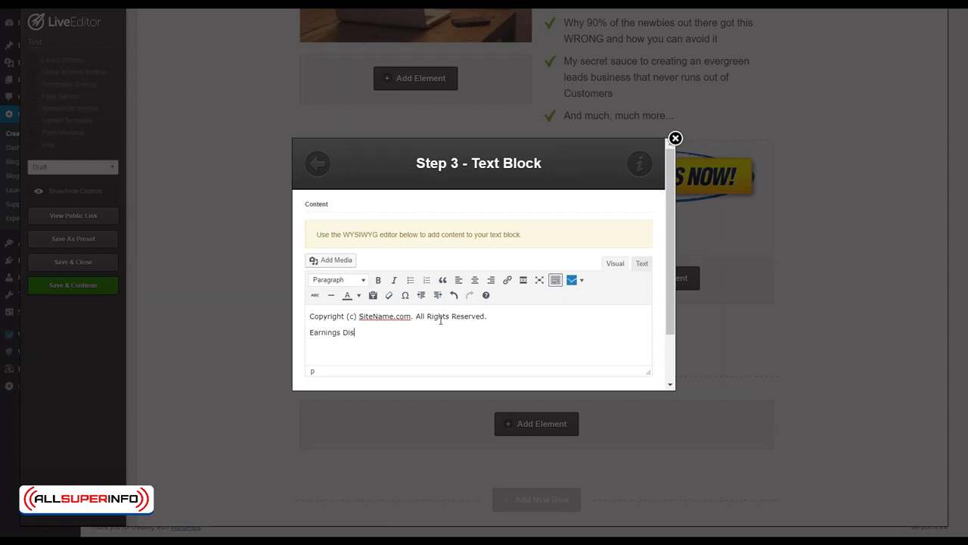
pyautogui.write('claimer | Privacy Policy | Ter')
pyautogui.write('ms of Use')
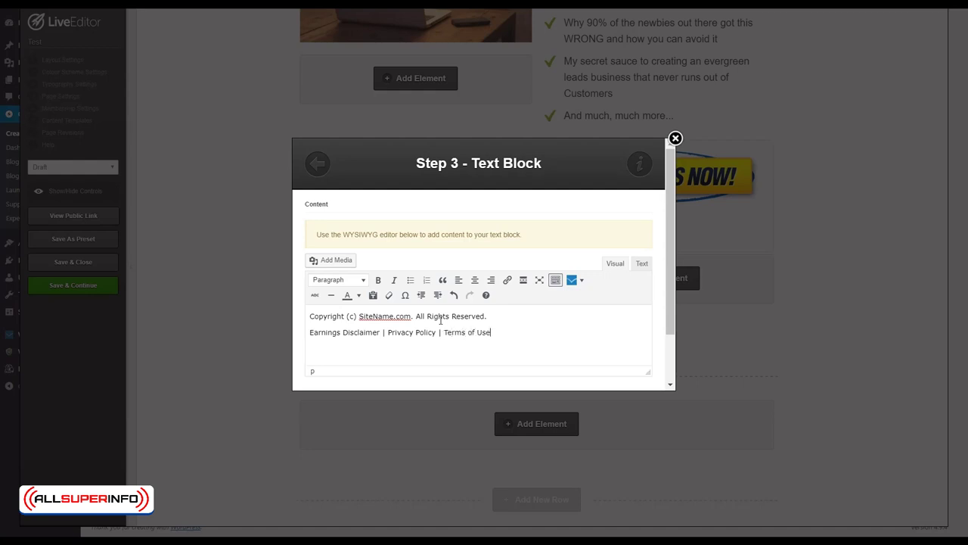
pyautogui.moveTo(382, 332); pyautogui.dragTo(315, 337)
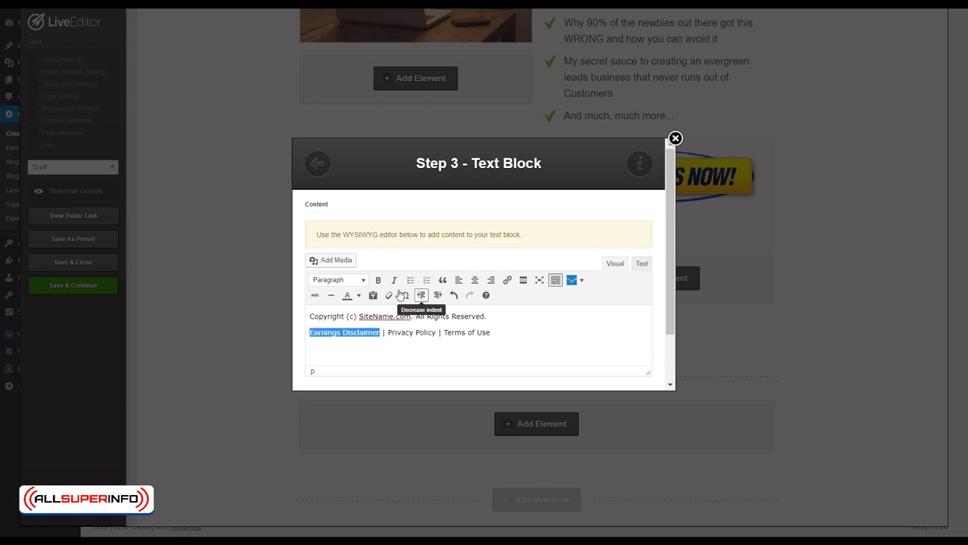
# Link Earnings Disclaimer and Privacy Policy to '#'
pyautogui.click(508, 281)
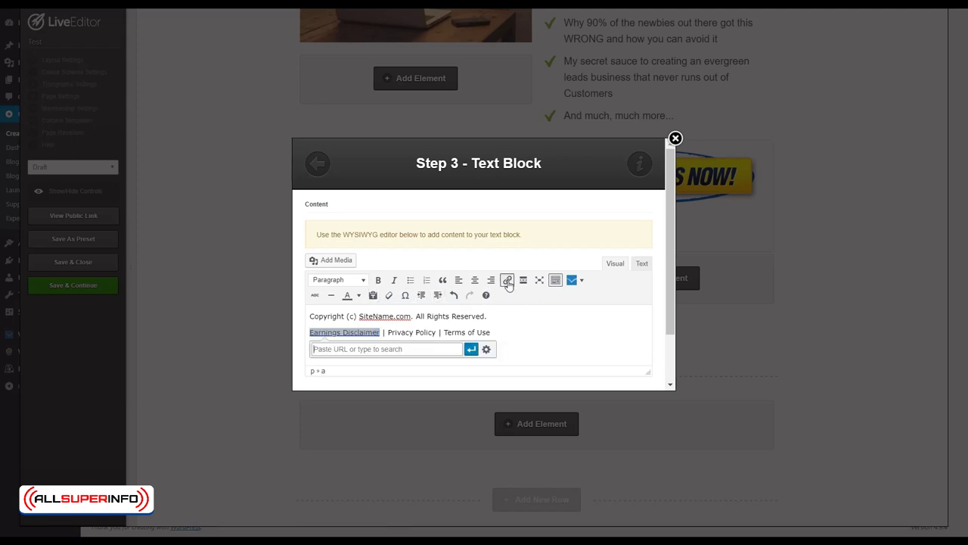
pyautogui.write('http://')
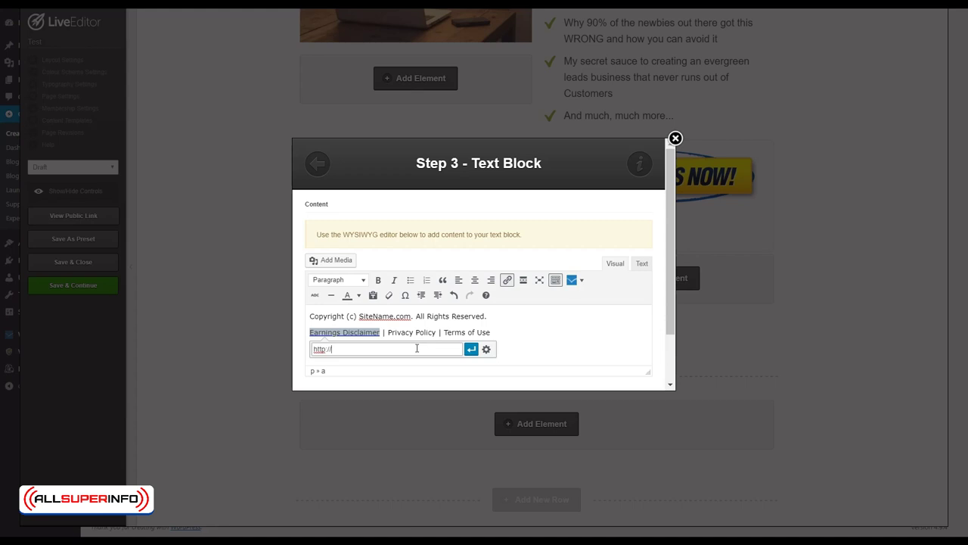
pyautogui.press('BackSpace')
pyautogui.press('BackSpace')
pyautogui.press('BackSpace')
pyautogui.press('BackSpace')
pyautogui.write('#')
pyautogui.click(470, 348)
pyautogui.click(394, 330)
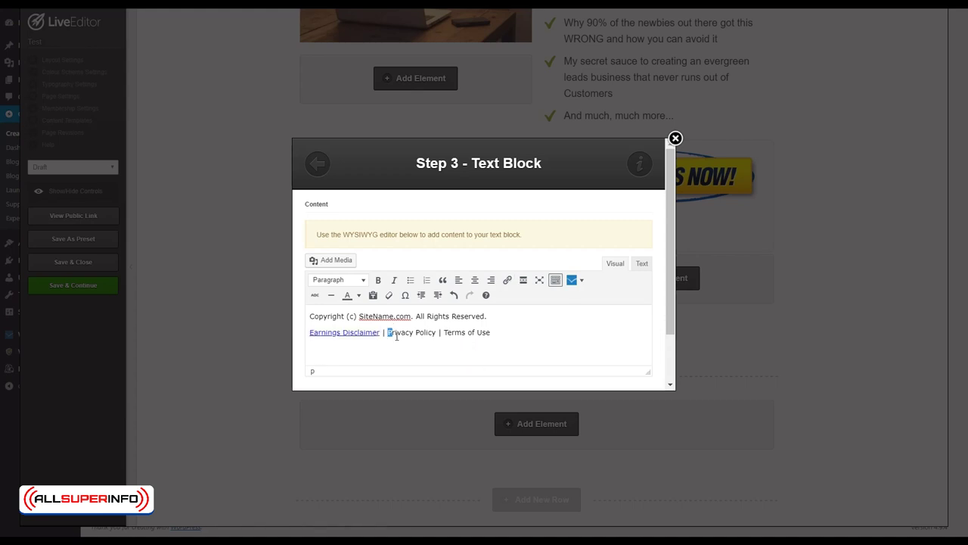
pyautogui.moveTo(397, 336); pyautogui.dragTo(435, 342)
pyautogui.hotkey('ctrl', 'k')
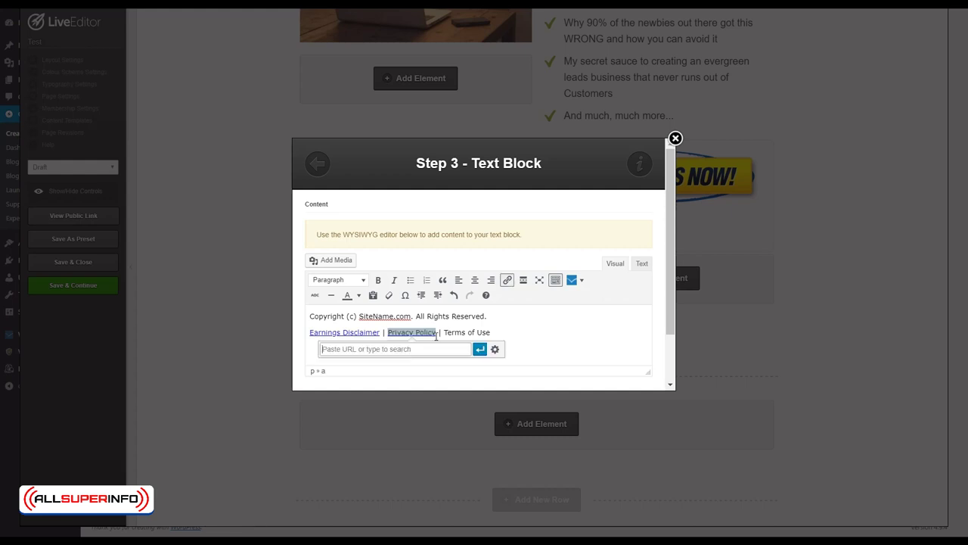
pyautogui.write('#')
pyautogui.click(473, 348)
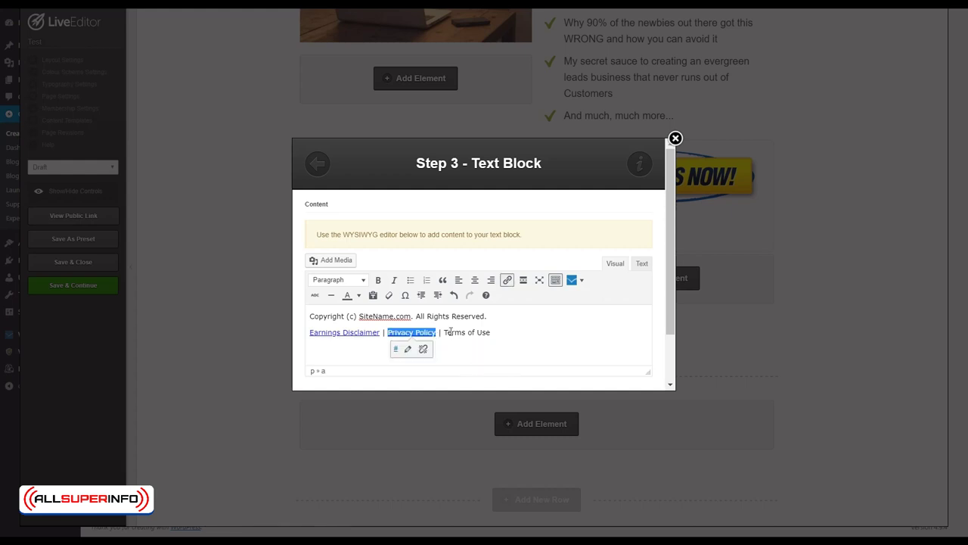
# Link Terms of Use to '#', opening in a new tab
pyautogui.moveTo(449, 331); pyautogui.dragTo(550, 342)
pyautogui.hotkey('ctrl', 'k')
pyautogui.write('#')
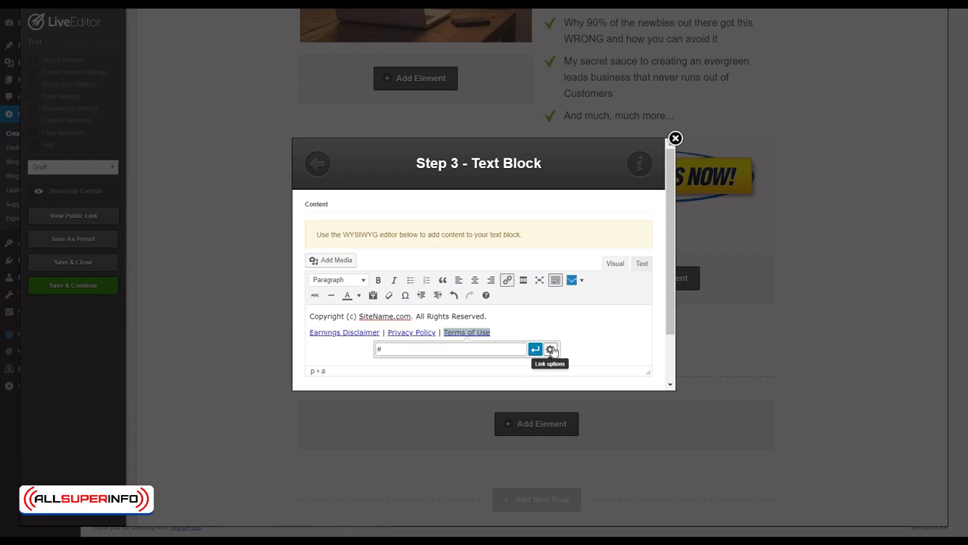
pyautogui.click(550, 349)
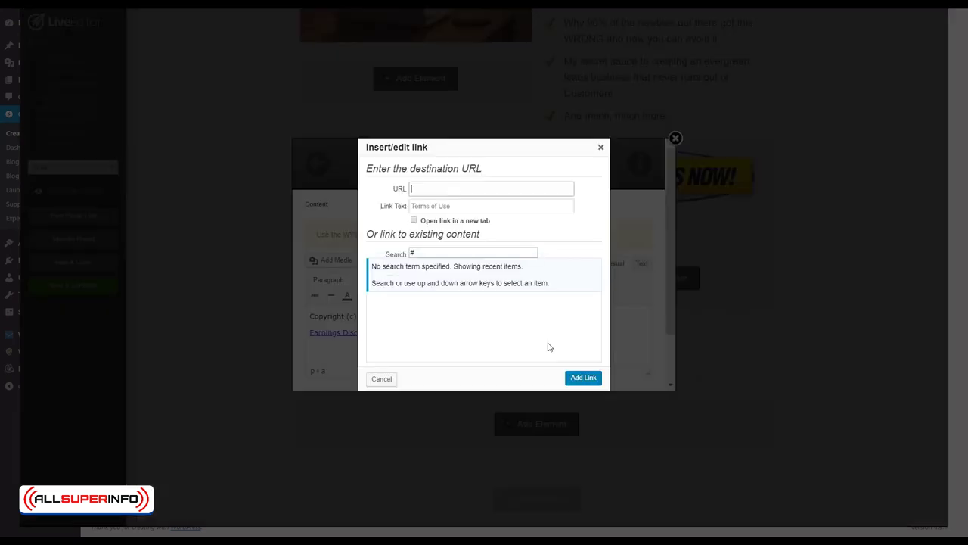
pyautogui.click(449, 223)
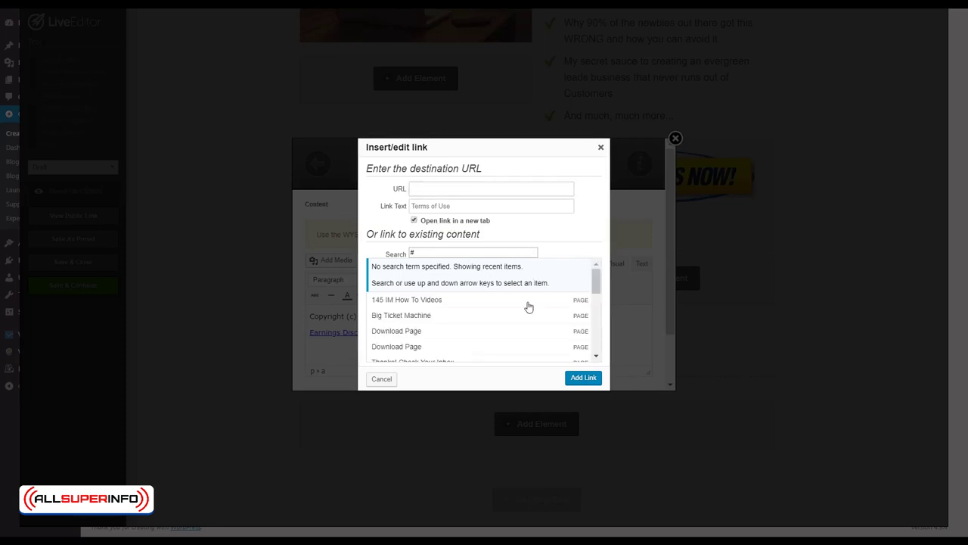
pyautogui.click(578, 378)
pyautogui.click(503, 316)
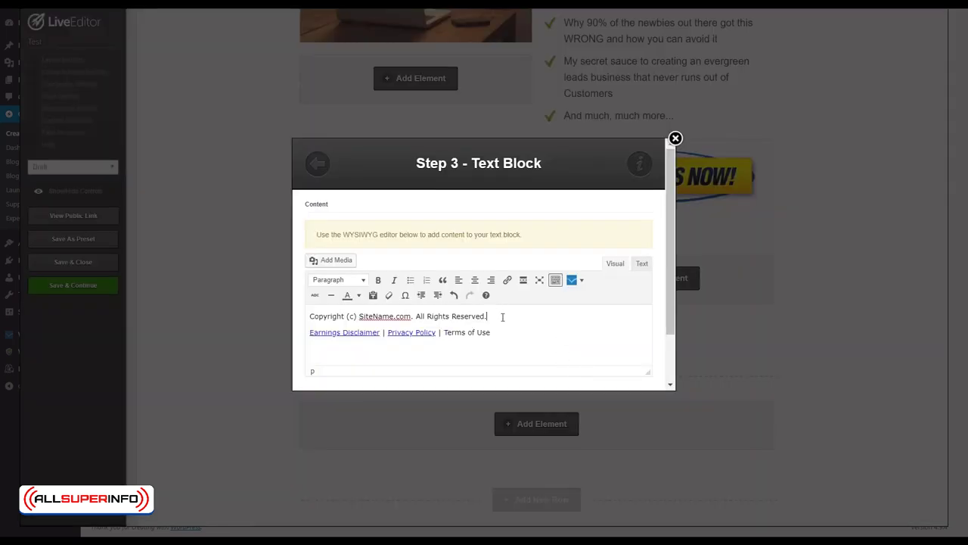
pyautogui.moveTo(444, 333); pyautogui.dragTo(499, 346)
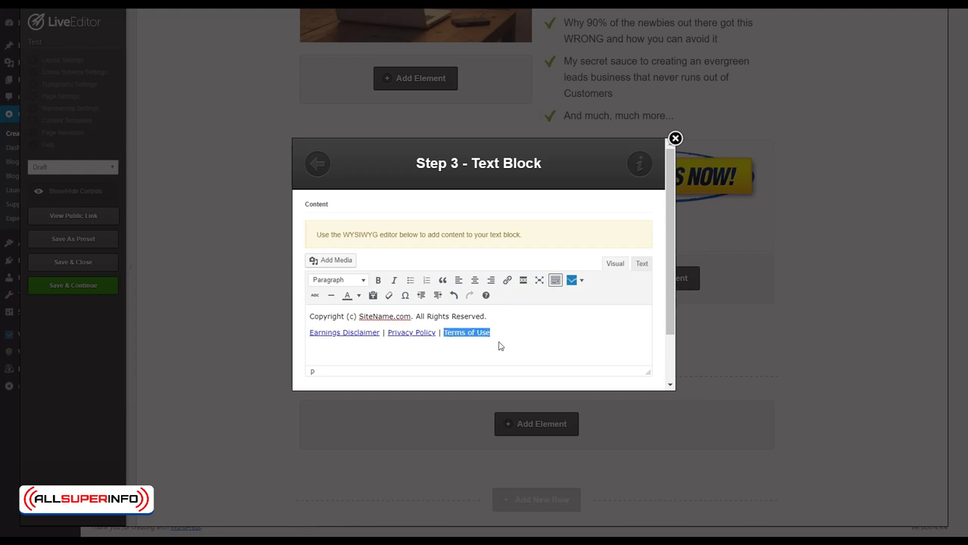
pyautogui.hotkey('ctrl', 'k')
pyautogui.write('#')
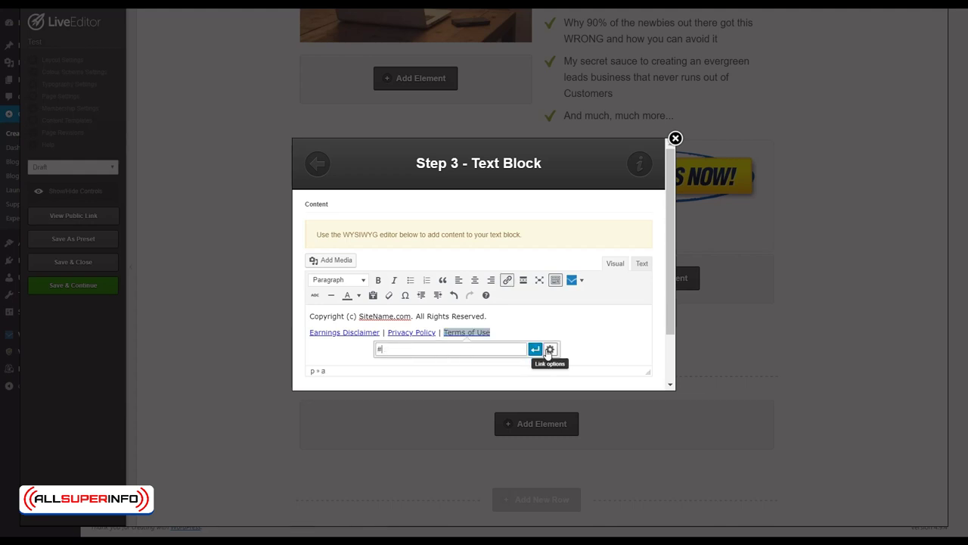
pyautogui.click(550, 348)
pyautogui.click(583, 378)
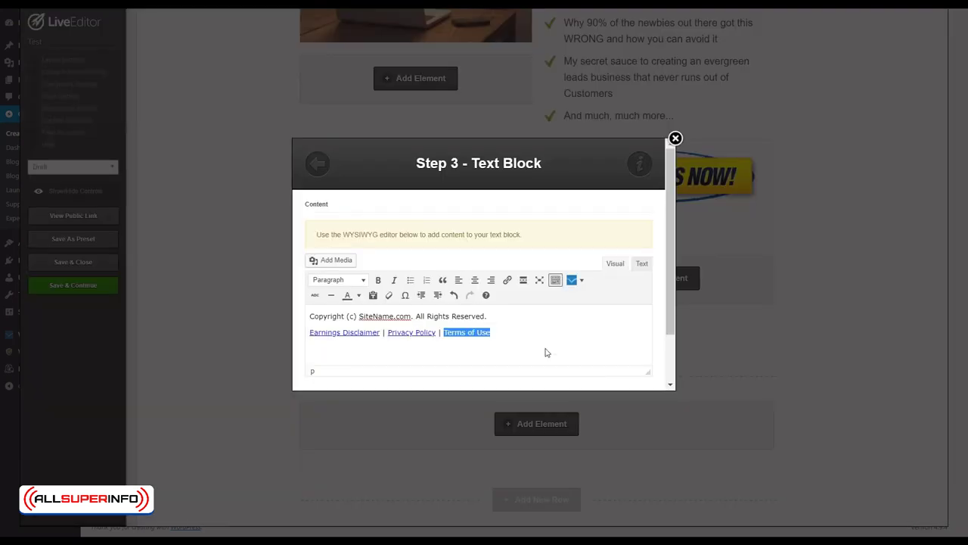
pyautogui.moveTo(444, 333); pyautogui.dragTo(511, 346)
pyautogui.hotkey('ctrl', 'k')
pyautogui.write('#')
pyautogui.click(535, 349)
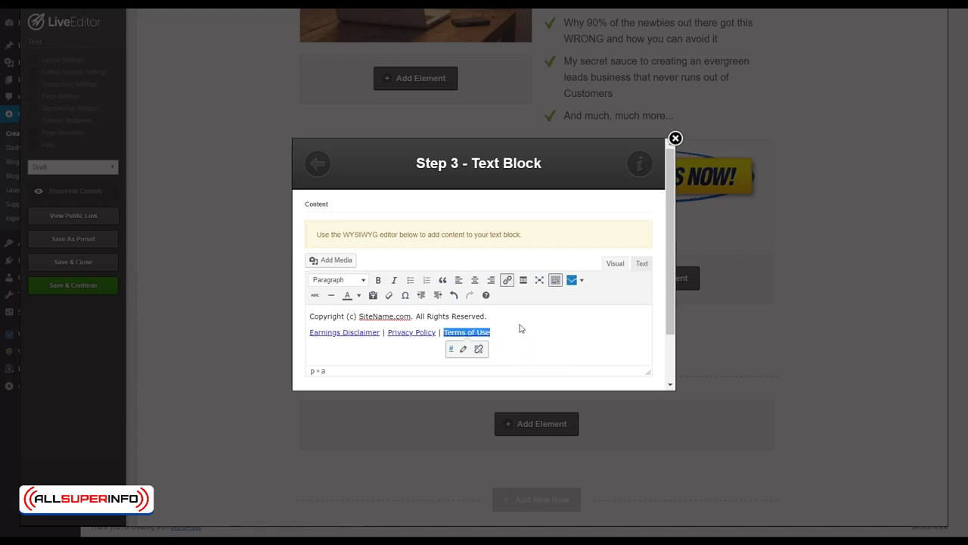
# Centre both footer lines, insert the text block into the page, and save
pyautogui.scroll(-1, 525, 338)
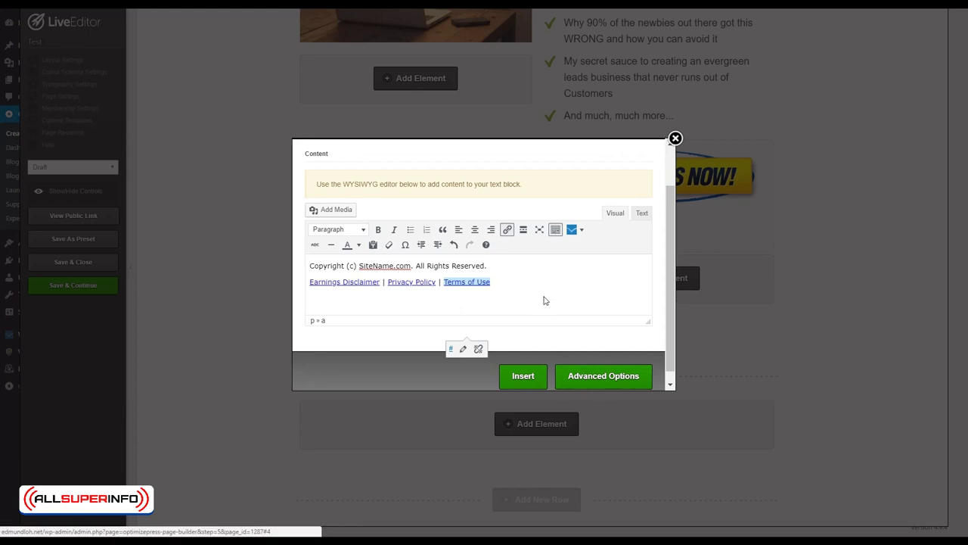
pyautogui.moveTo(506, 277); pyautogui.dragTo(270, 247)
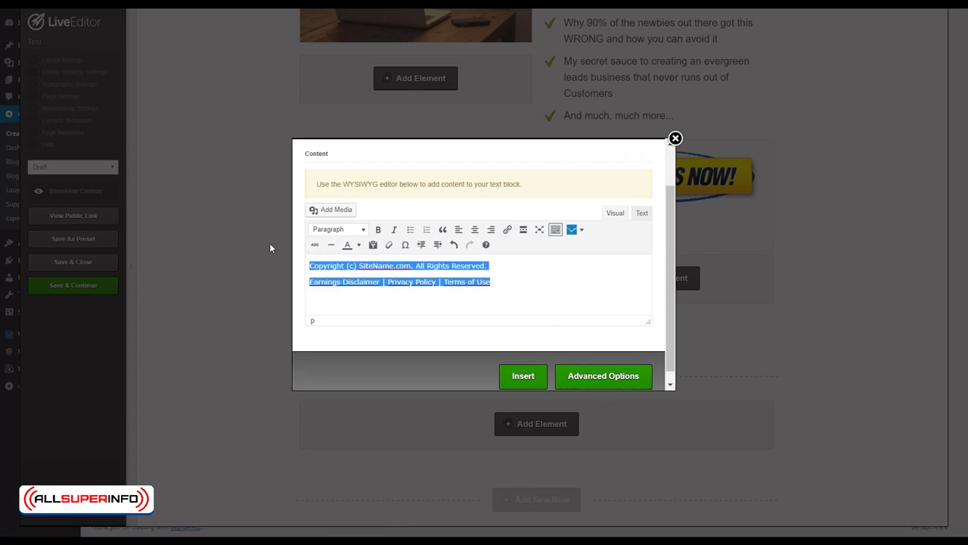
pyautogui.click(475, 231)
pyautogui.click(581, 312)
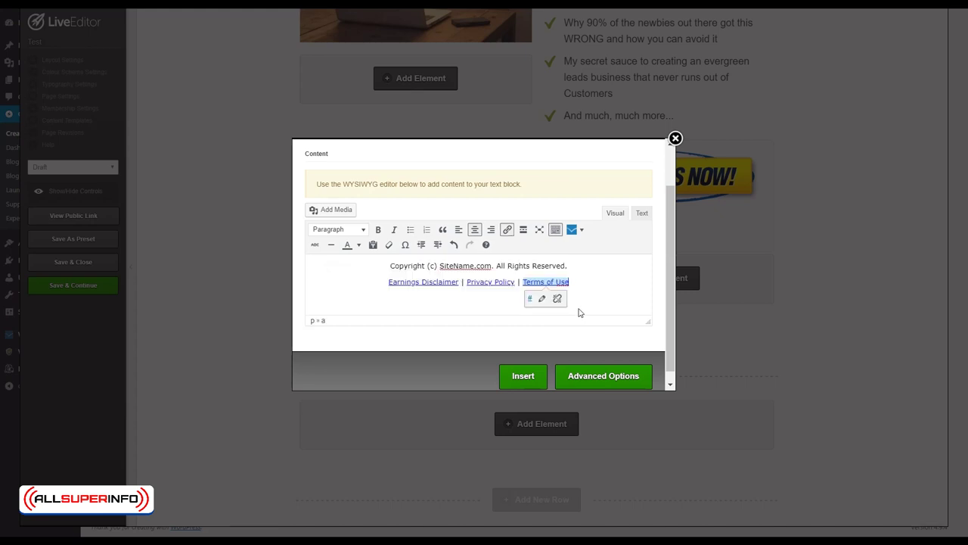
pyautogui.click(524, 376)
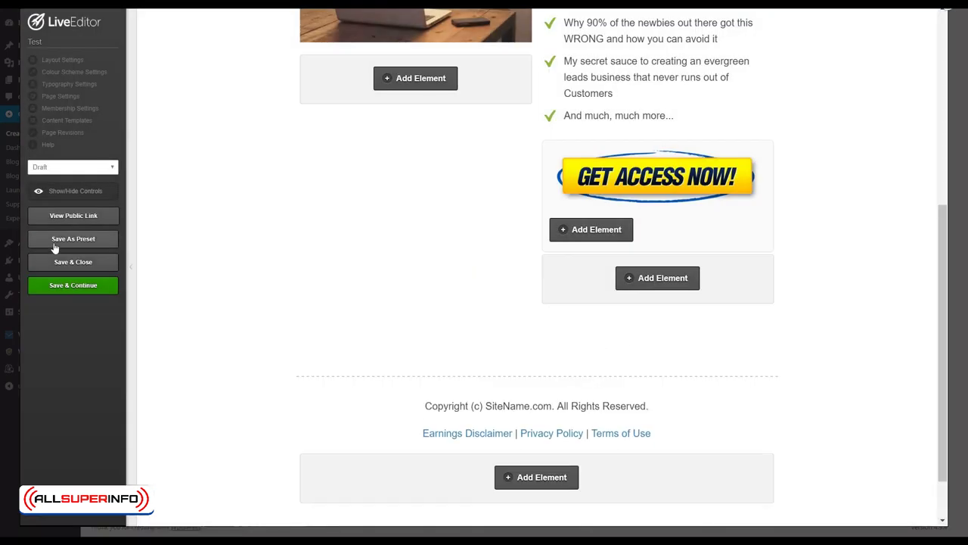
pyautogui.click(73, 287)
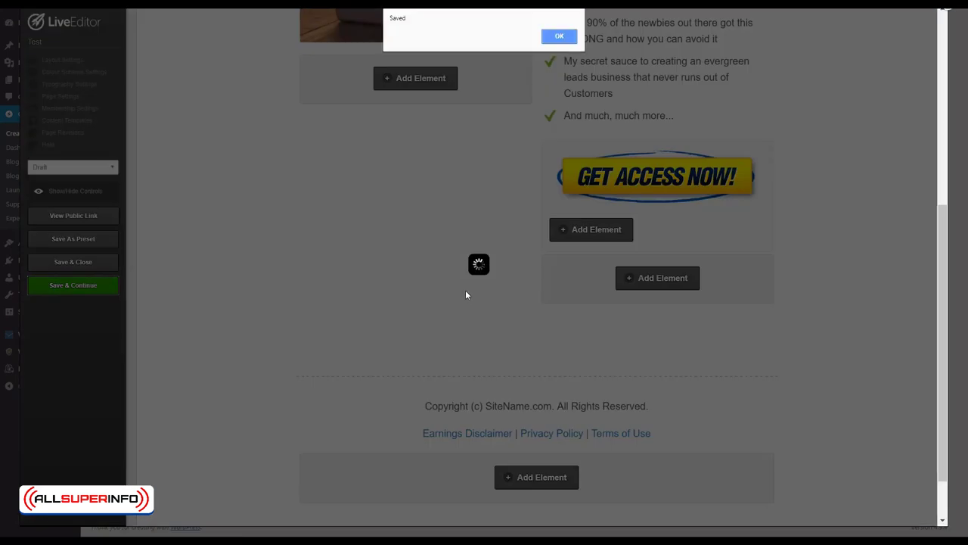
pyautogui.press('Return')
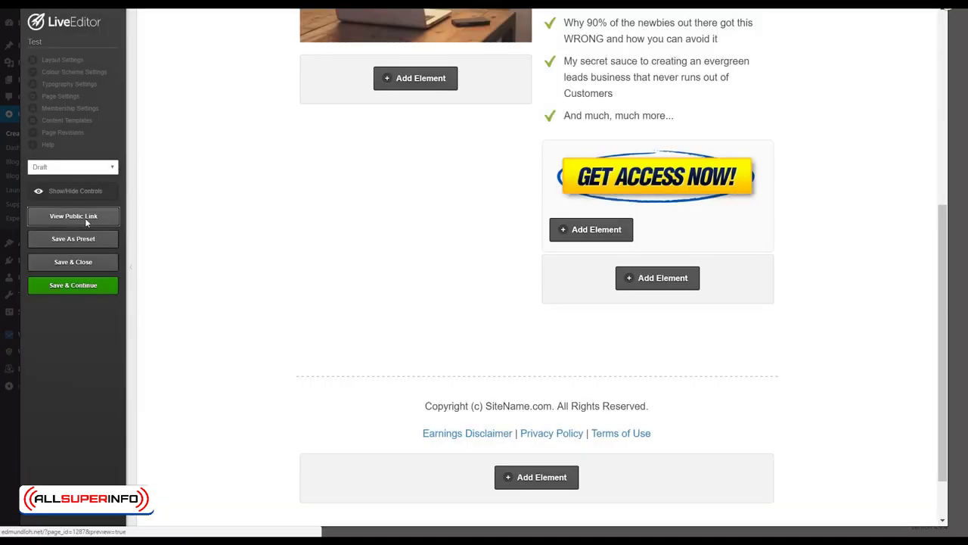
pyautogui.click(85, 218)
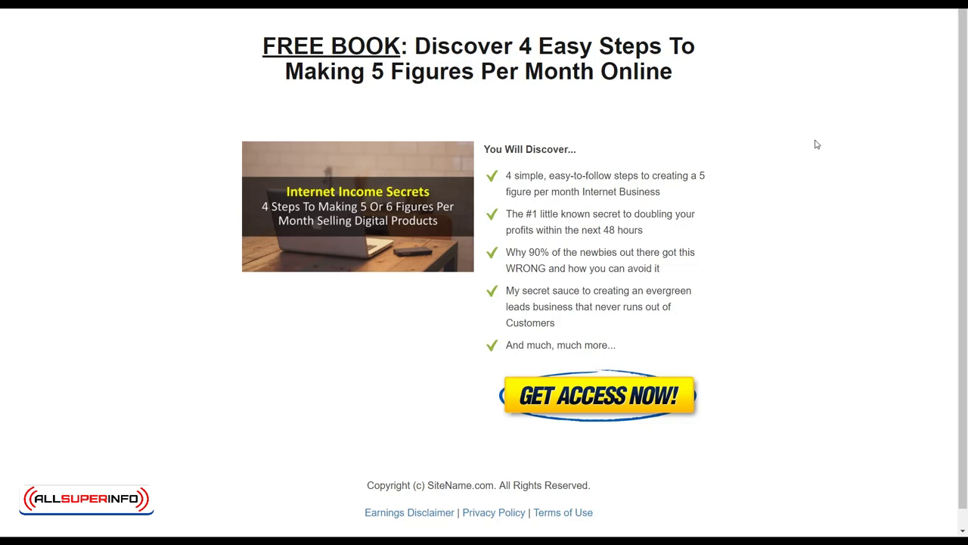
# In the live preview, trigger GET ACCESS NOW! to show the Get Instant Access pop-up
pyautogui.click(581, 392)
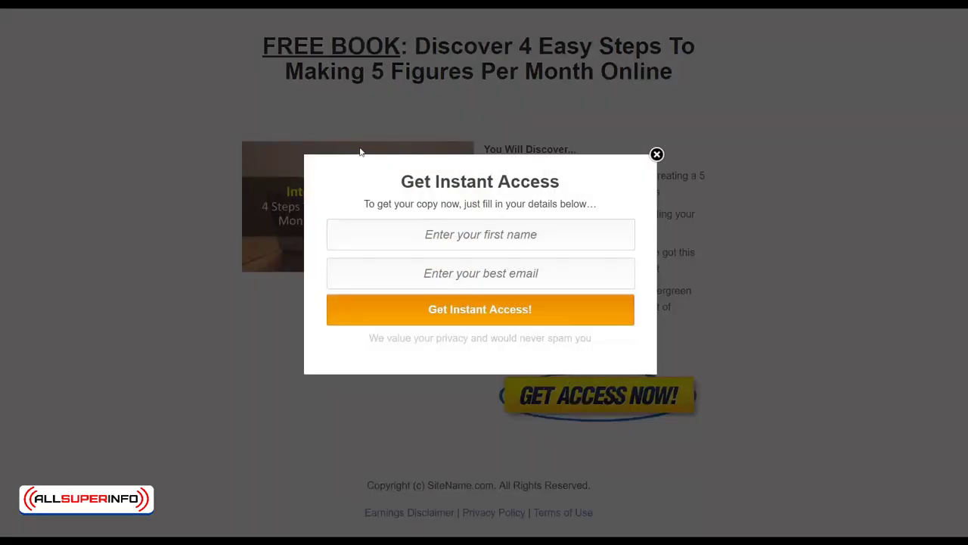